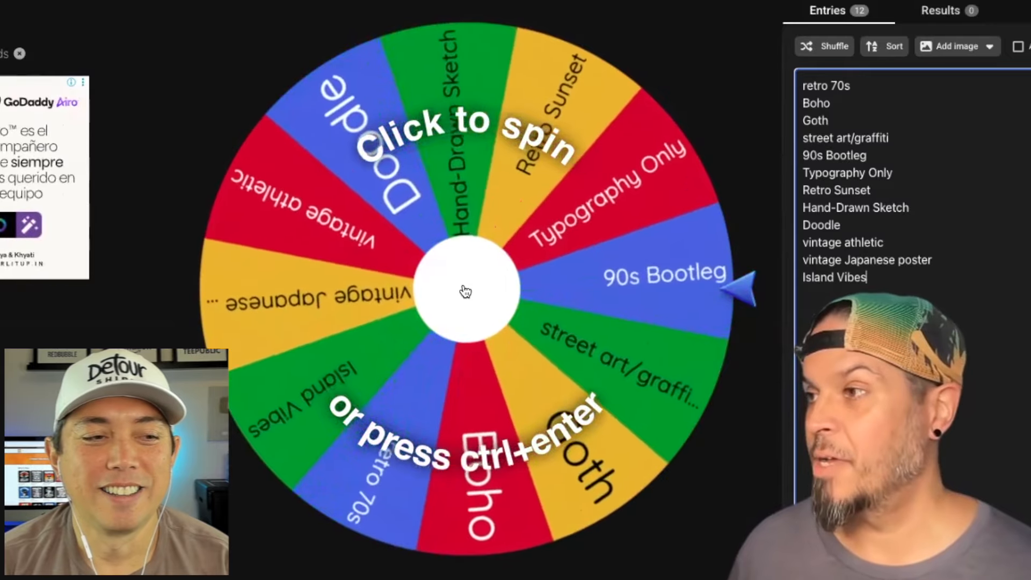
Spin the wheel of design styles and remove the winning style from its entries
{"action": "left_click", "coordinate": [465, 291]}
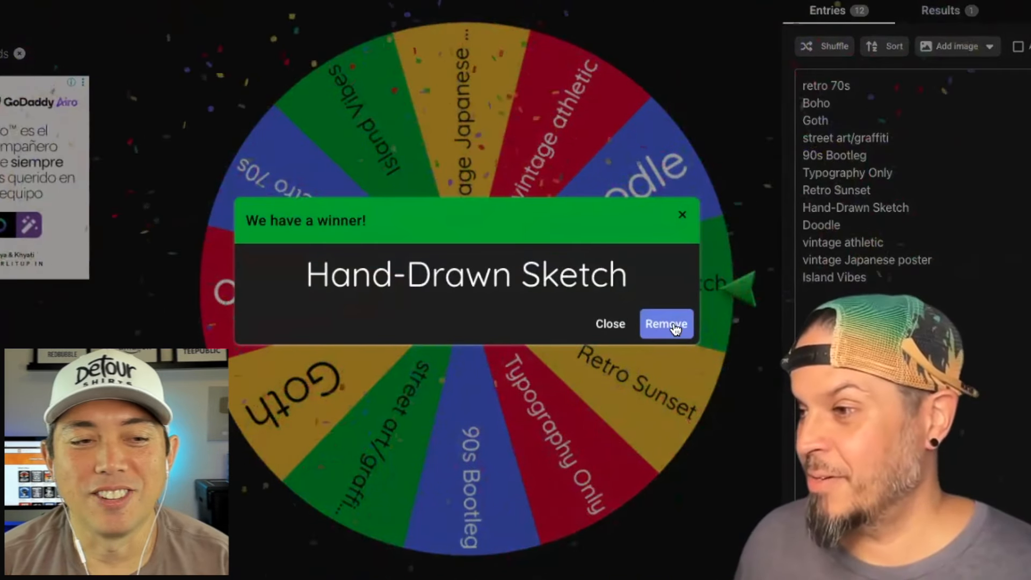
{"action": "left_click", "coordinate": [679, 340]}
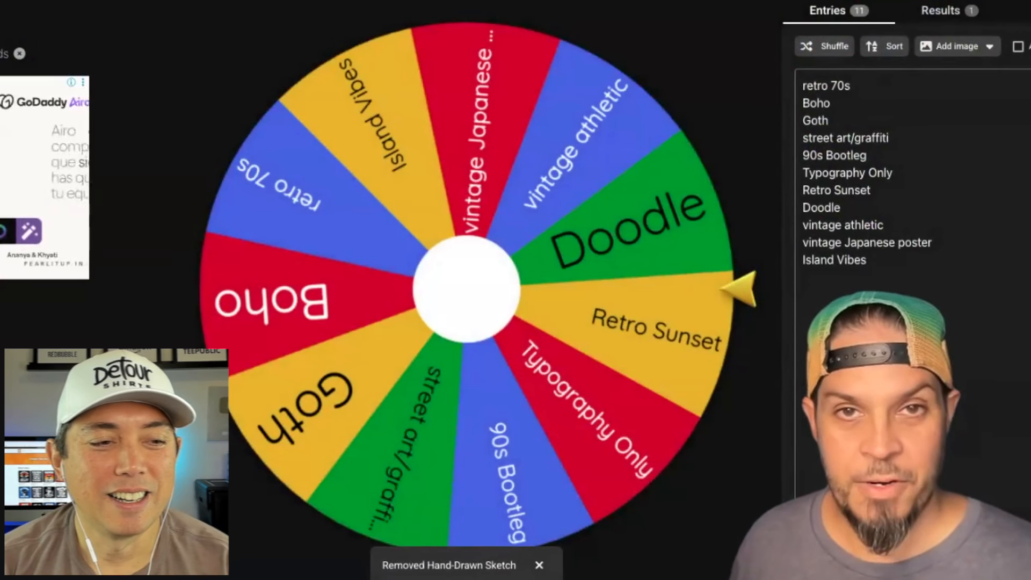
Replace all wheel entries with 20 topics, including weirdcore, soccer, ice cream, bigfoot, cats, fishing, western, dogs, coffee, ramen, tacos, back to school, halloween and retirement
{"action": "triple_click", "coordinate": [872, 260]}
{"action": "key", "text": "ctrl+a"}
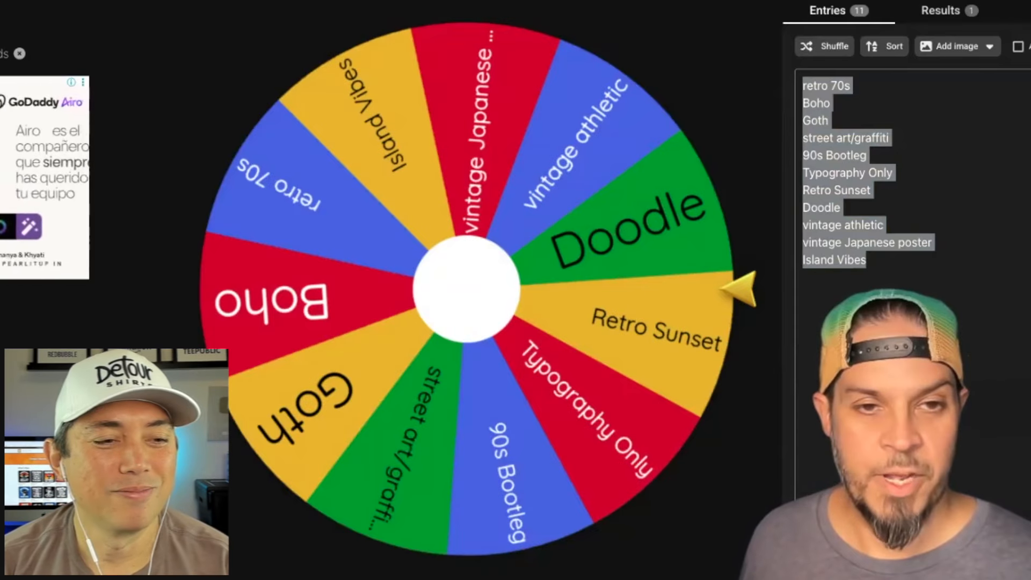
{"action": "left_click", "coordinate": [891, 272]}
{"action": "key", "text": "ctrl+a"}
{"action": "type", "text": "weirdcore soccer ice cream bigfoot cats fishing western dogs coffee ramen tacos back to school halloween moms retirement space skeletons nurses summer Hotdogs"}
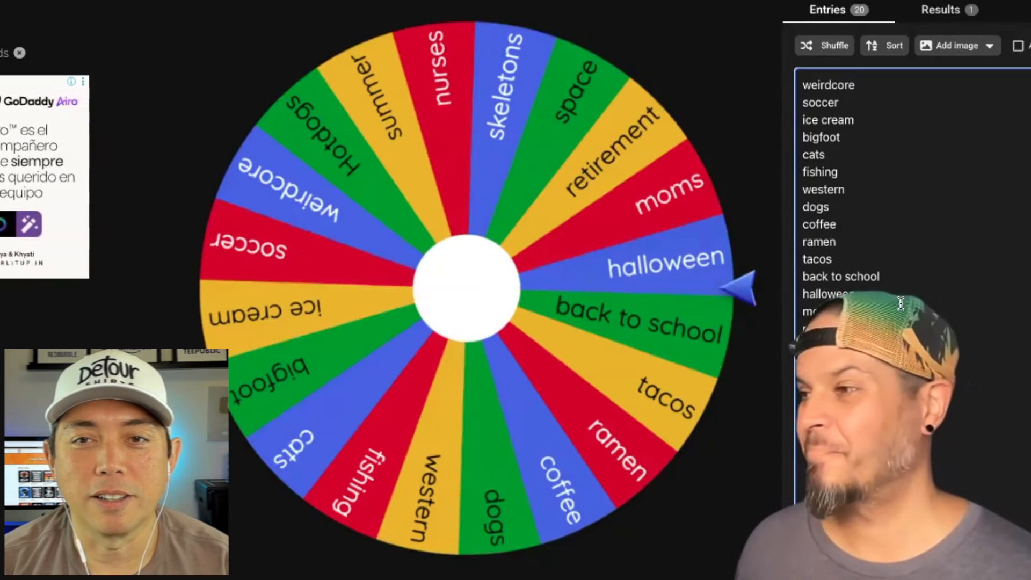
Spin the wheel of topics and remove the winning topic from its entries
{"action": "left_click", "coordinate": [470, 300]}
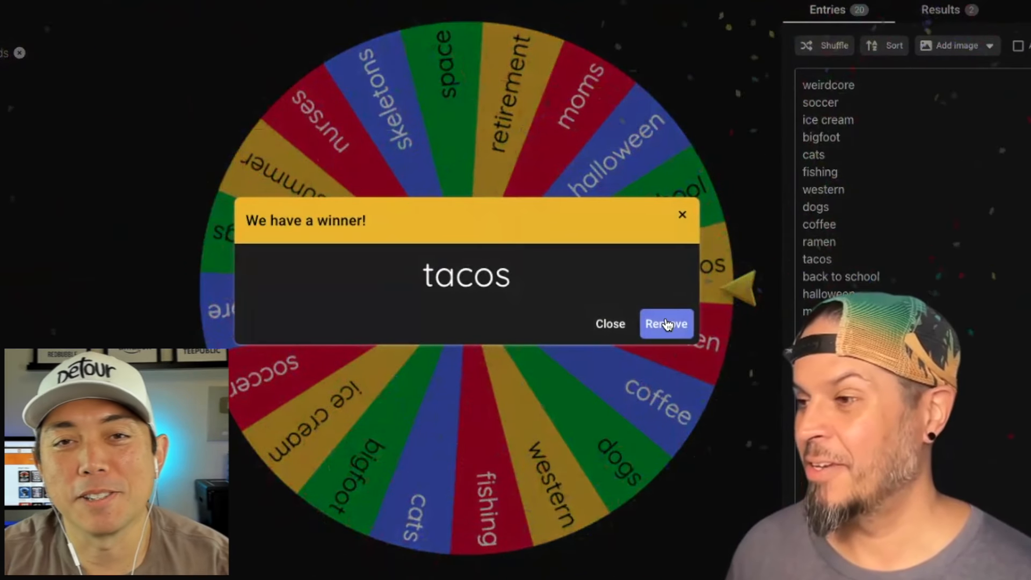
{"action": "left_click", "coordinate": [665, 323]}
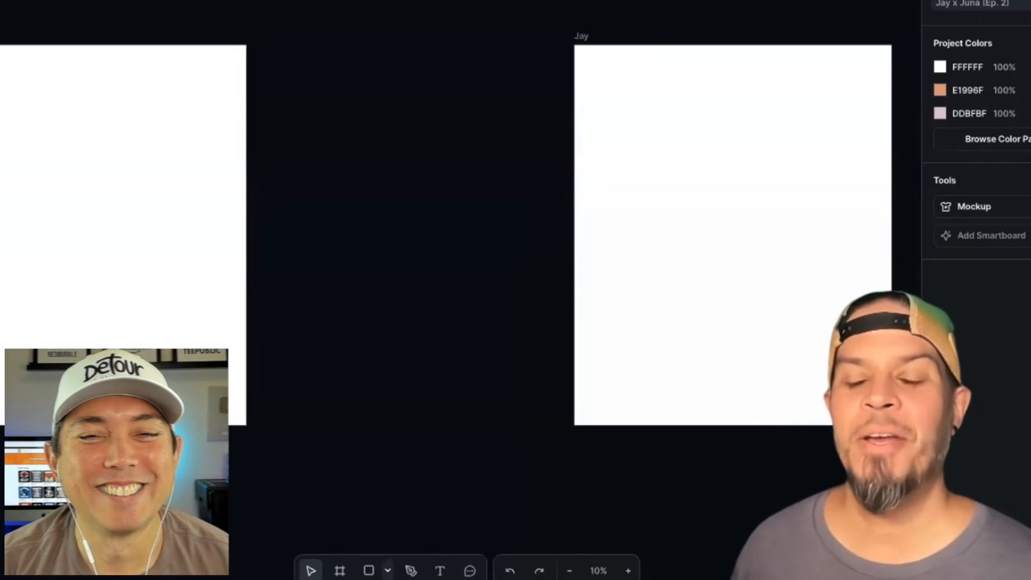
{"action": "scroll", "coordinate": [433, 204], "scroll_direction": "left", "scroll_amount": 1}
{"action": "scroll", "coordinate": [433, 204], "scroll_direction": "right", "scroll_amount": 1}
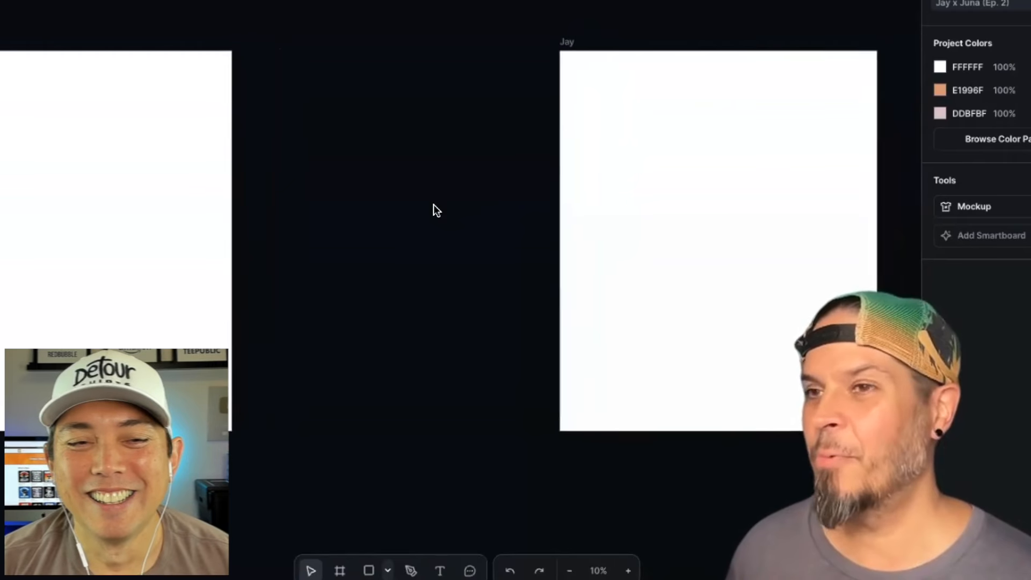
{"action": "scroll", "coordinate": [436, 210], "scroll_direction": "up", "scroll_amount": 1}
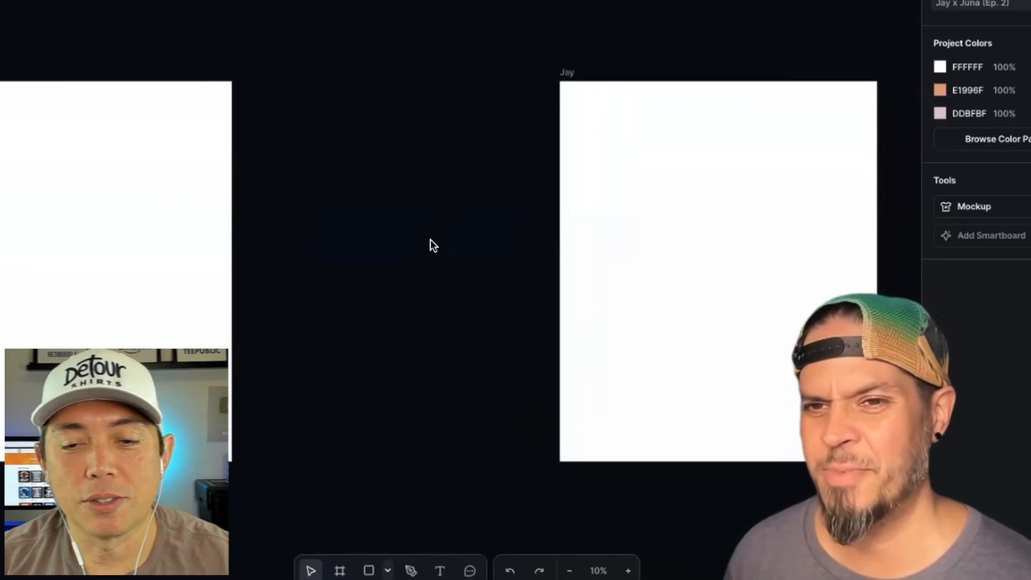
{"action": "scroll", "coordinate": [431, 239], "scroll_direction": "down", "scroll_amount": 3}
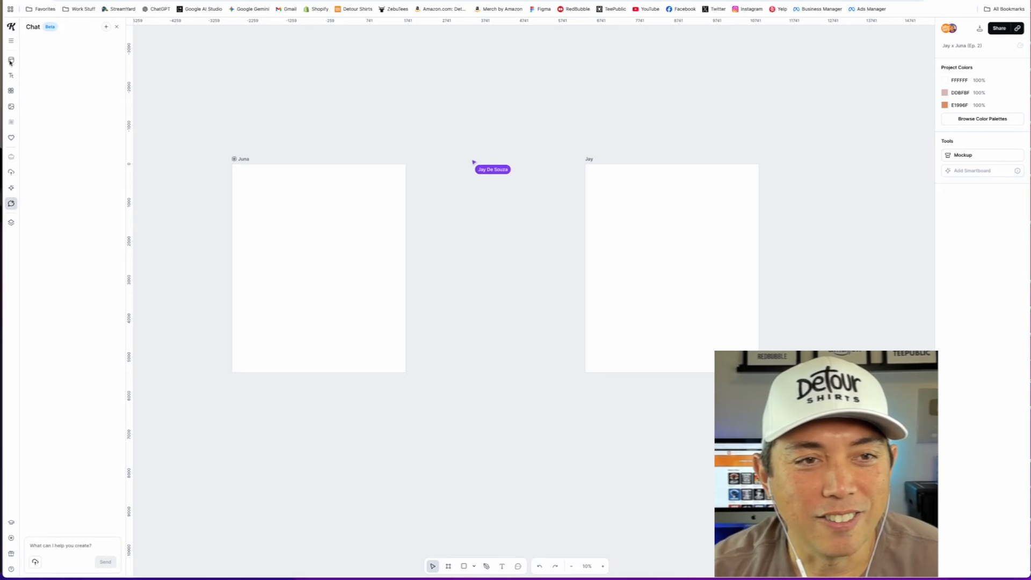
Search the template library for "taco shirt" and look through the designs for a suitable starting point
{"action": "left_click", "coordinate": [11, 59]}
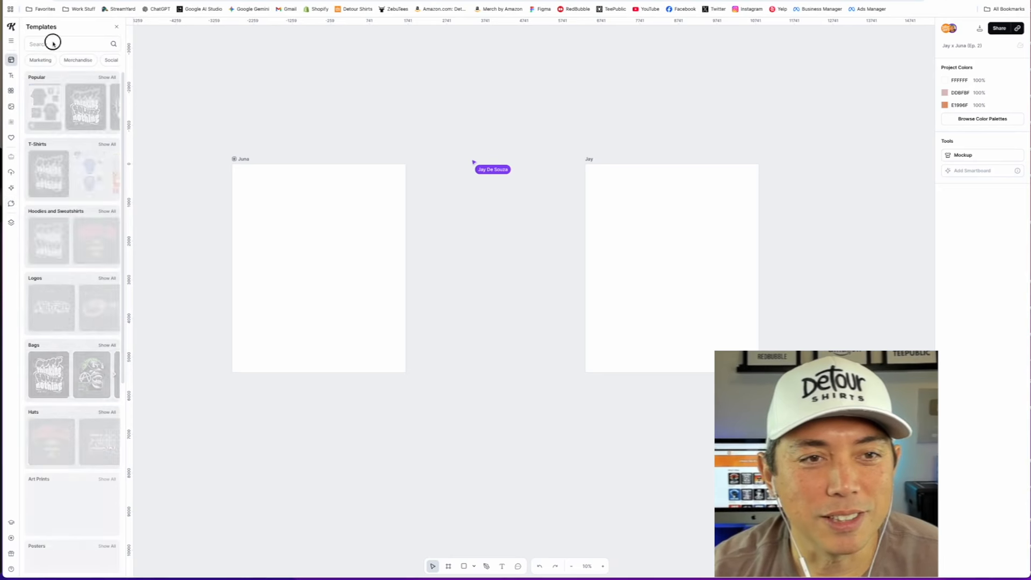
{"action": "type", "text": "ta"}
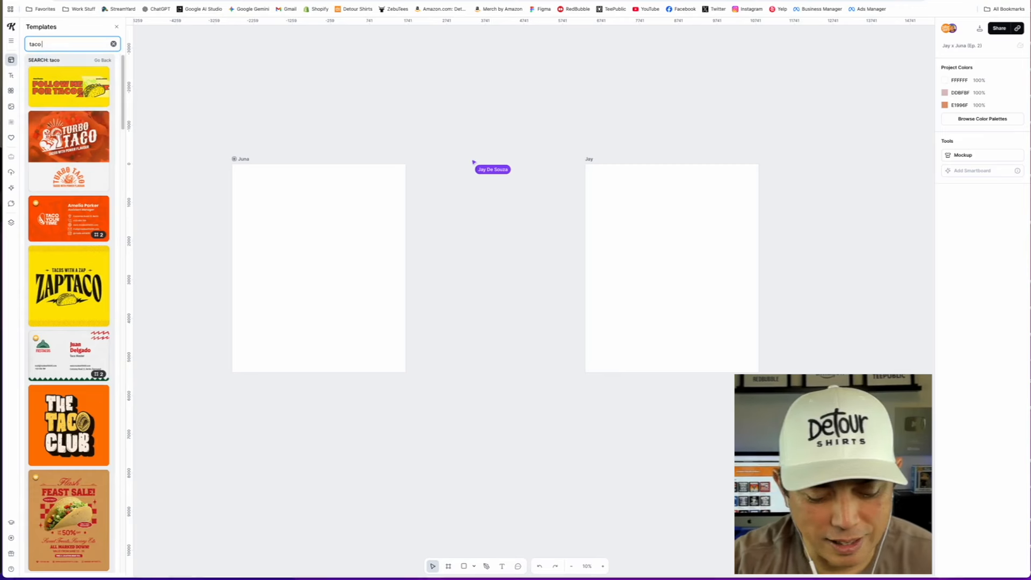
{"action": "type", "text": "shirt"}
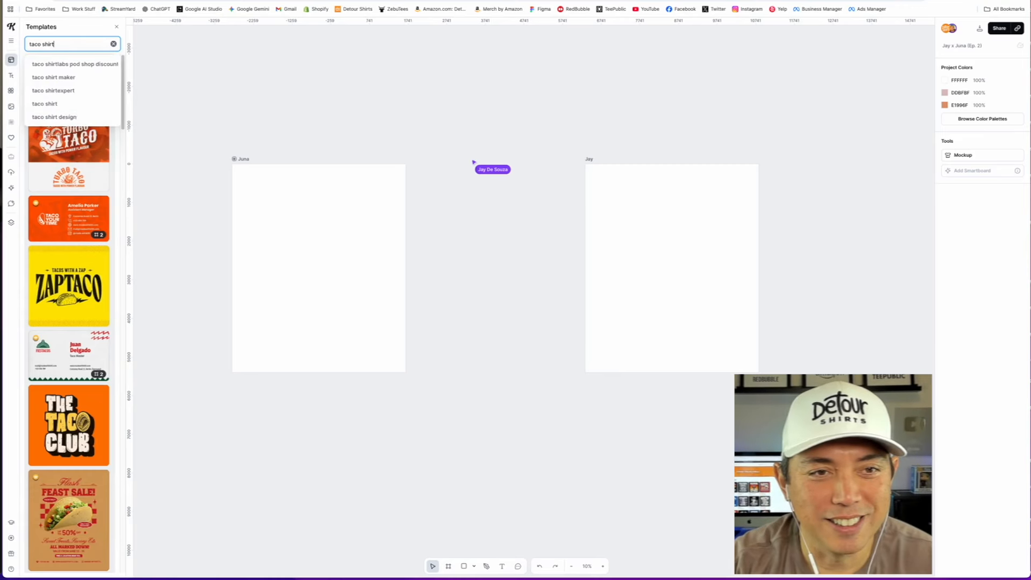
{"action": "key", "text": "Return"}
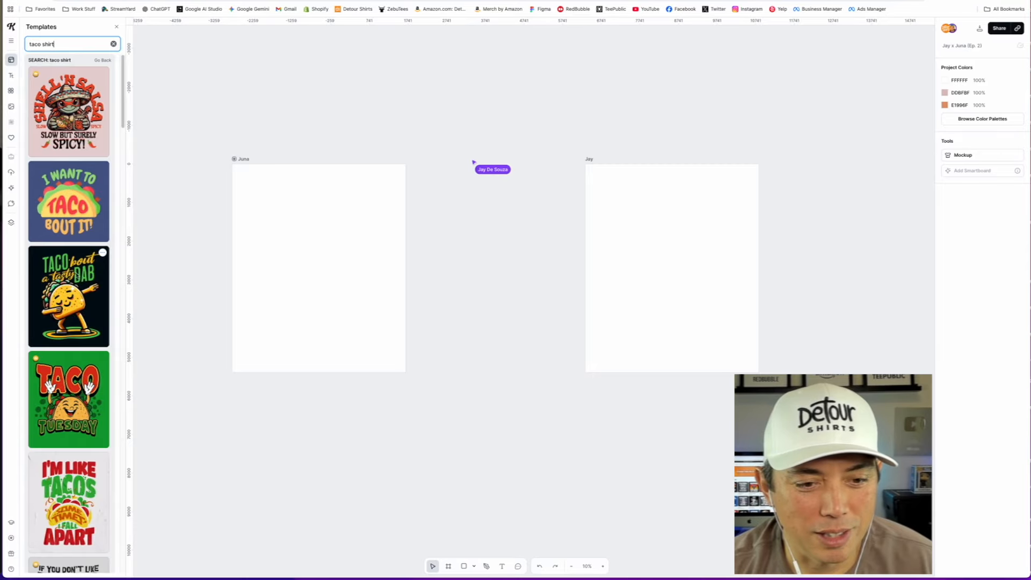
{"action": "scroll", "coordinate": [68, 313], "scroll_direction": "down", "scroll_amount": 15}
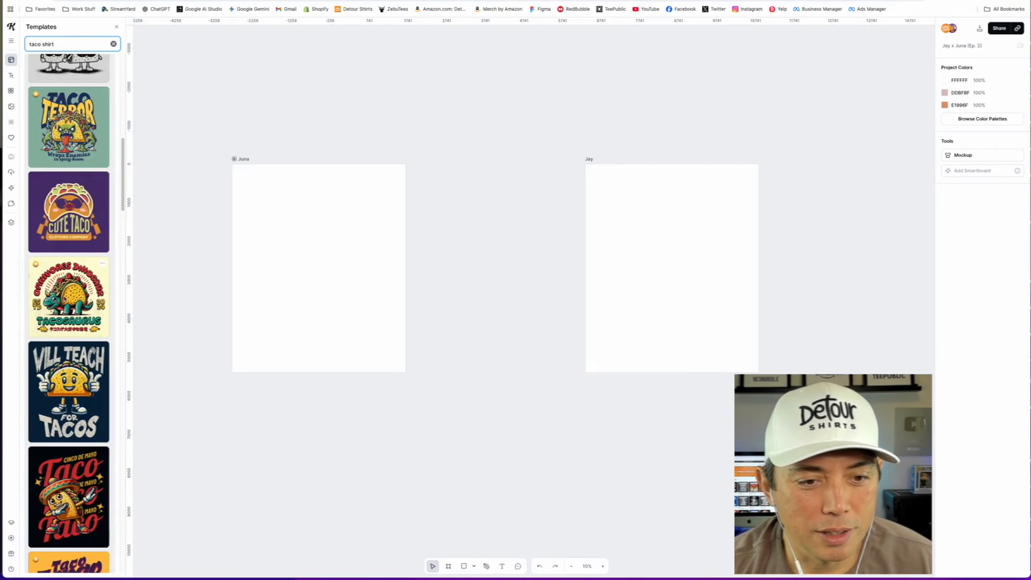
{"action": "scroll", "coordinate": [80, 273], "scroll_direction": "down", "scroll_amount": 15}
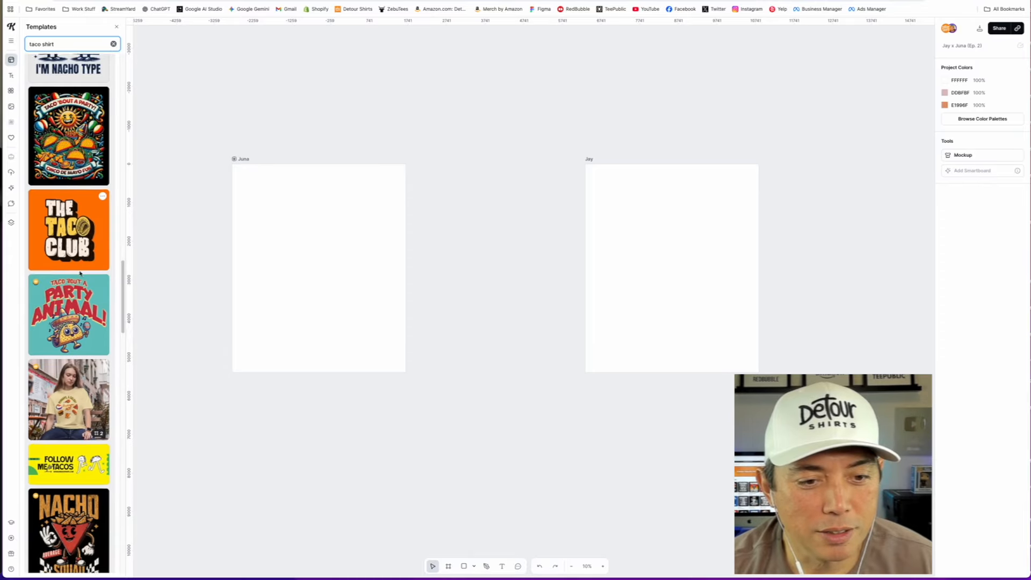
{"action": "scroll", "coordinate": [80, 273], "scroll_direction": "down", "scroll_amount": 20}
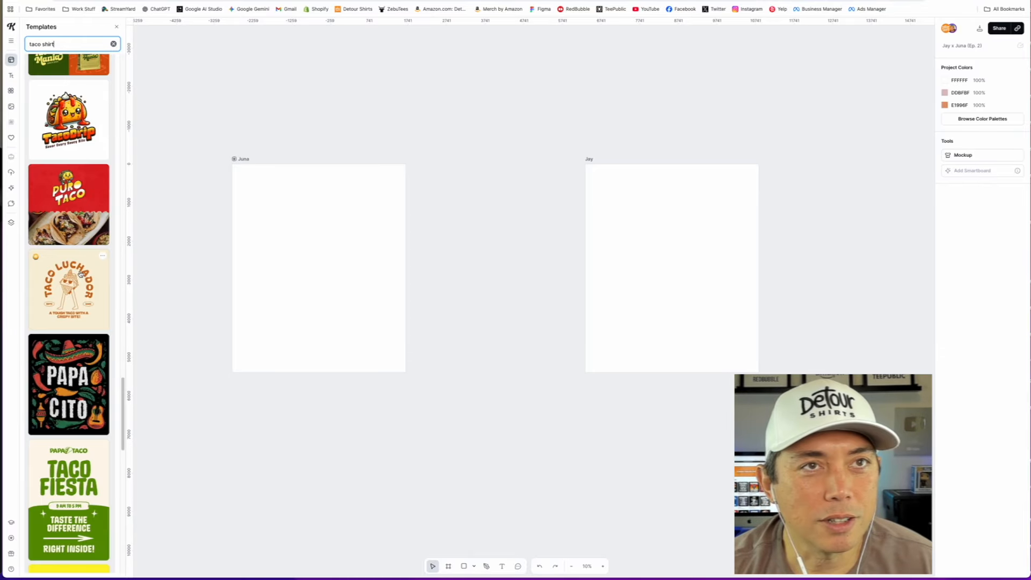
{"action": "scroll", "coordinate": [80, 273], "scroll_direction": "up", "scroll_amount": 15}
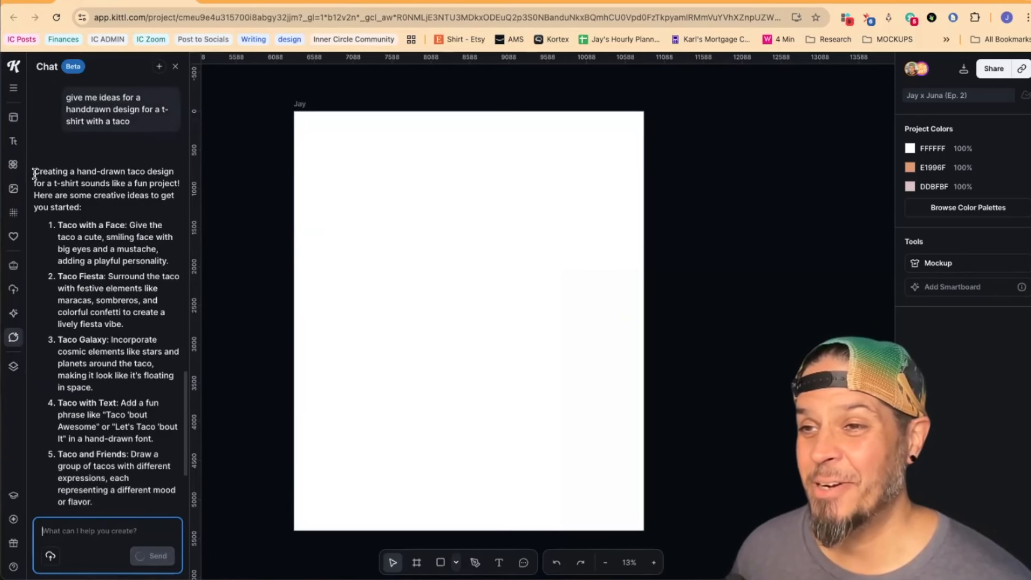
Read the chat's ideas for a hand-drawn taco t-shirt design
{"action": "scroll", "coordinate": [71, 136], "scroll_direction": "up", "scroll_amount": 1}
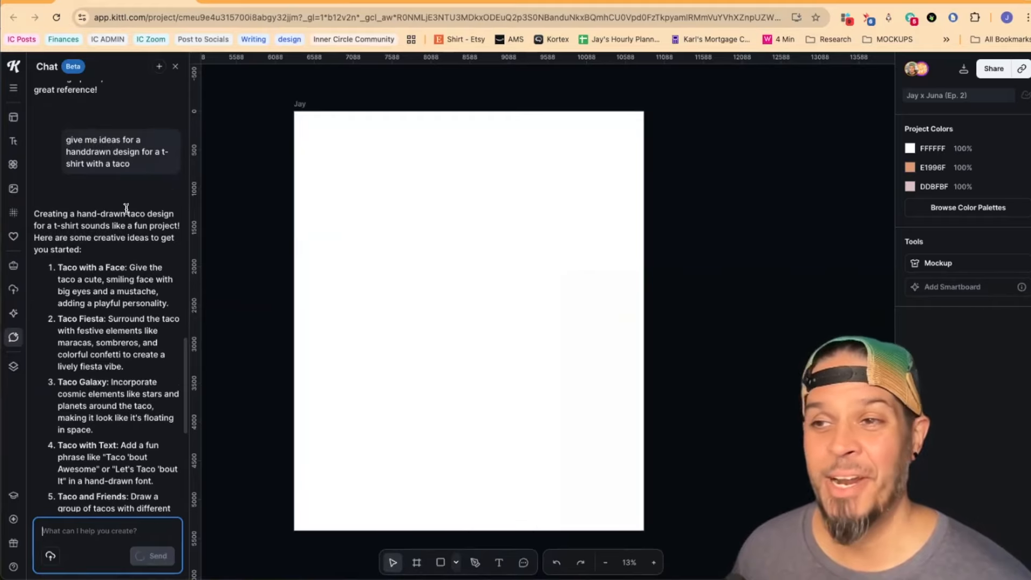
{"action": "scroll", "coordinate": [96, 233], "scroll_direction": "down", "scroll_amount": 9}
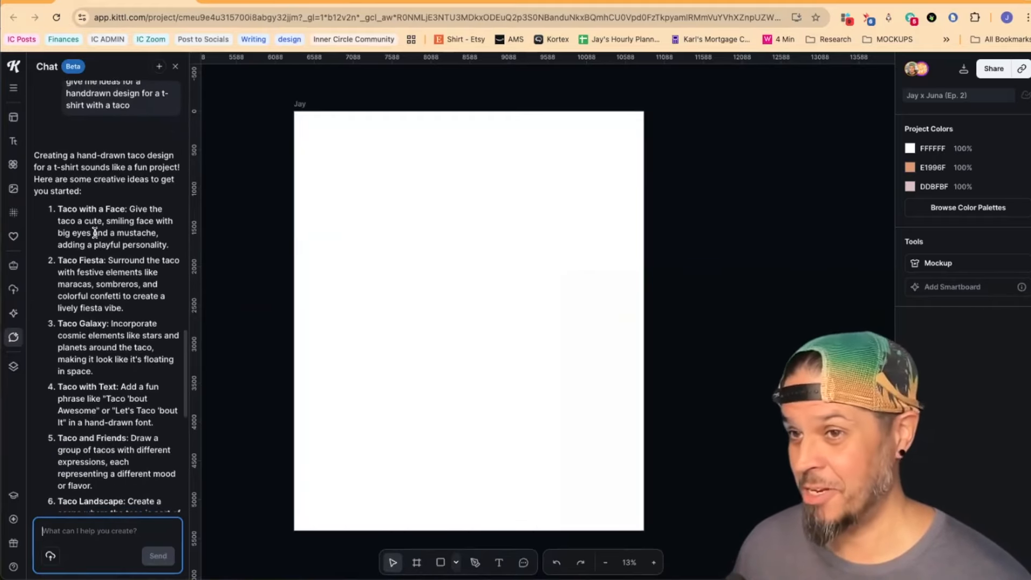
{"action": "scroll", "coordinate": [105, 379], "scroll_direction": "up", "scroll_amount": 10}
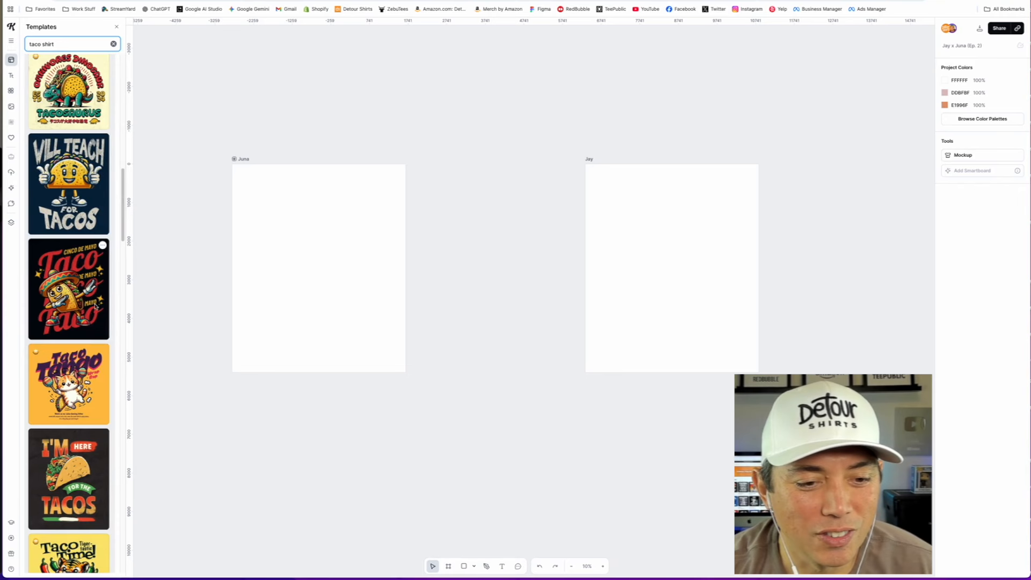
Add the "If You Don't Like Tacos I'm Nacho Type" template to the canvas and place it in the empty area below the first artboard
{"action": "scroll", "coordinate": [95, 306], "scroll_direction": "down", "scroll_amount": 6}
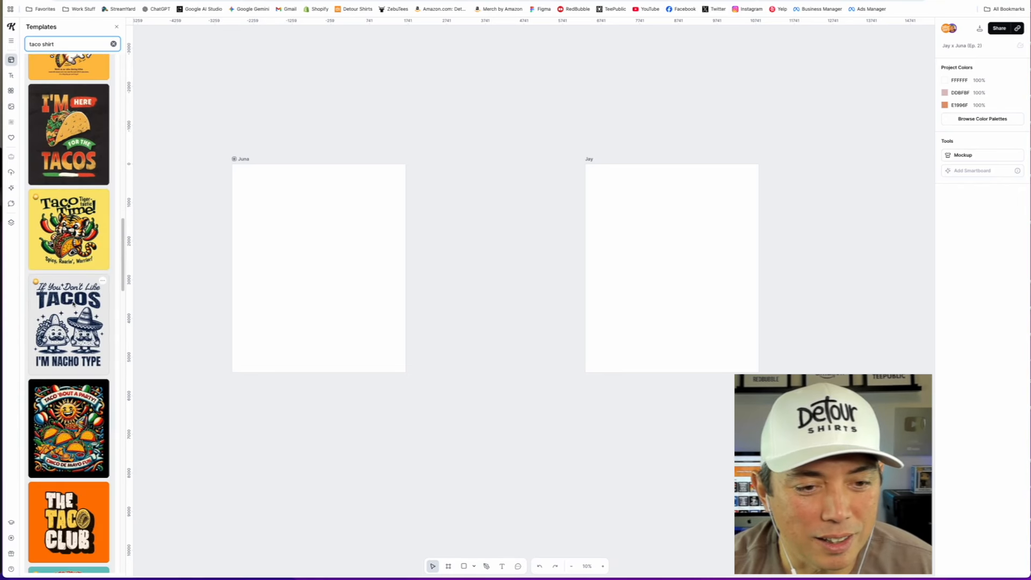
{"action": "left_click", "coordinate": [72, 303]}
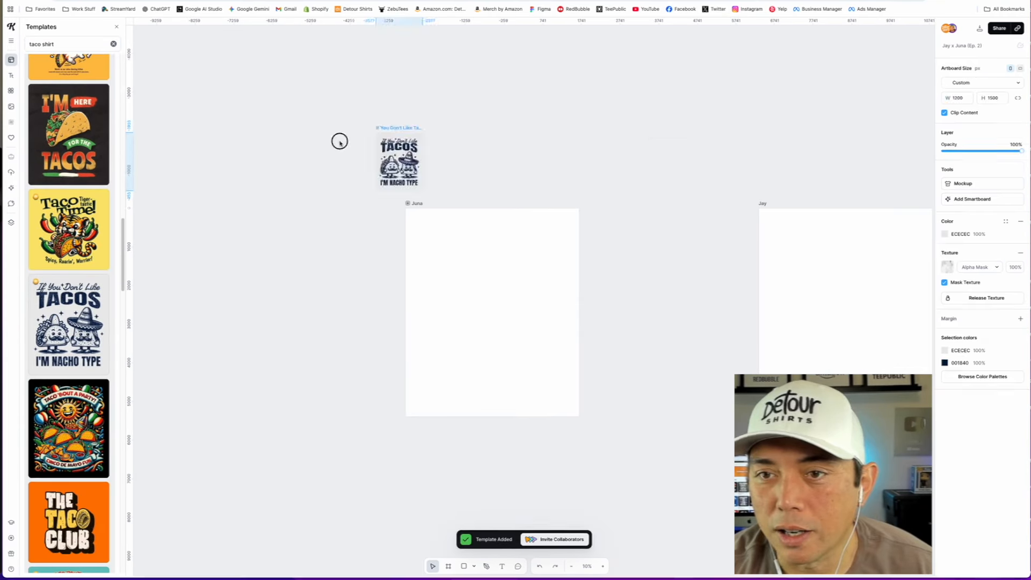
{"action": "scroll", "coordinate": [282, 120], "scroll_direction": "down", "scroll_amount": 5}
{"action": "scroll", "coordinate": [288, 134], "scroll_direction": "up", "scroll_amount": 5}
{"action": "left_click_drag", "start_coordinate": [266, 145], "coordinate": [282, 273]}
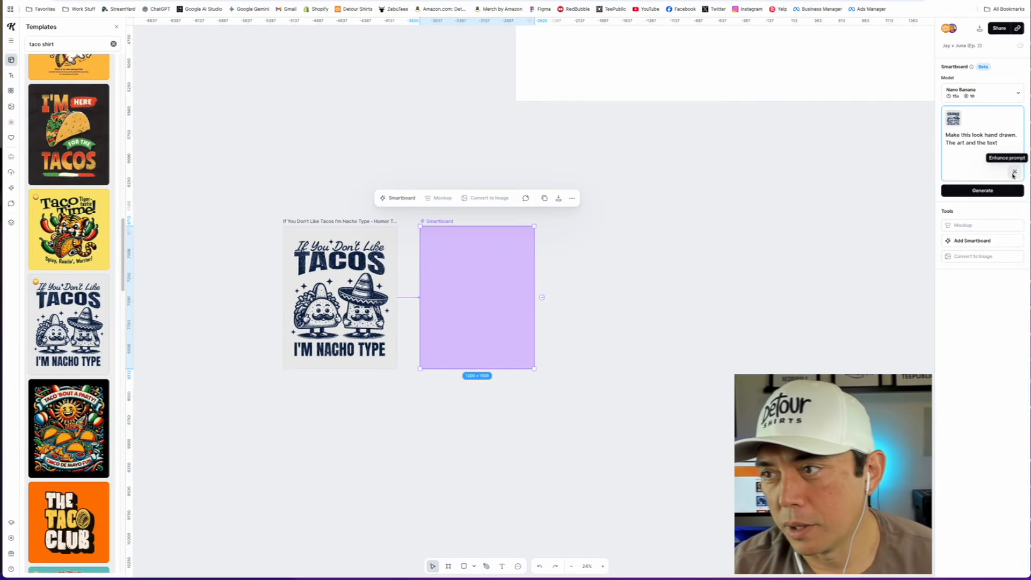
Generate a Smartboard version of the taco template with Nano Banana, using the prompt "Make this look hand drawn. The art and the text"
{"action": "left_click", "coordinate": [1014, 173]}
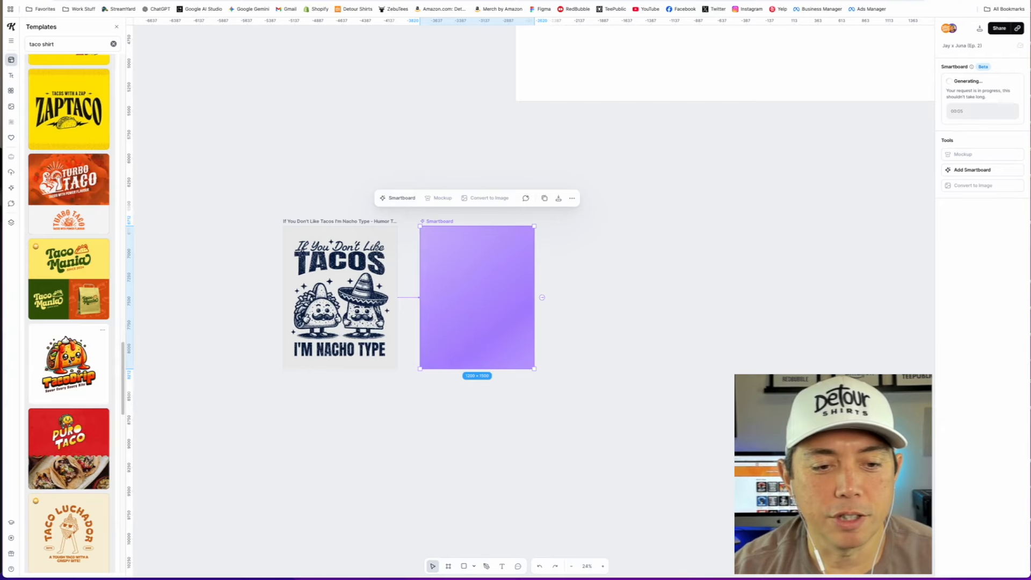
{"action": "scroll", "coordinate": [69, 361], "scroll_direction": "down", "scroll_amount": 10}
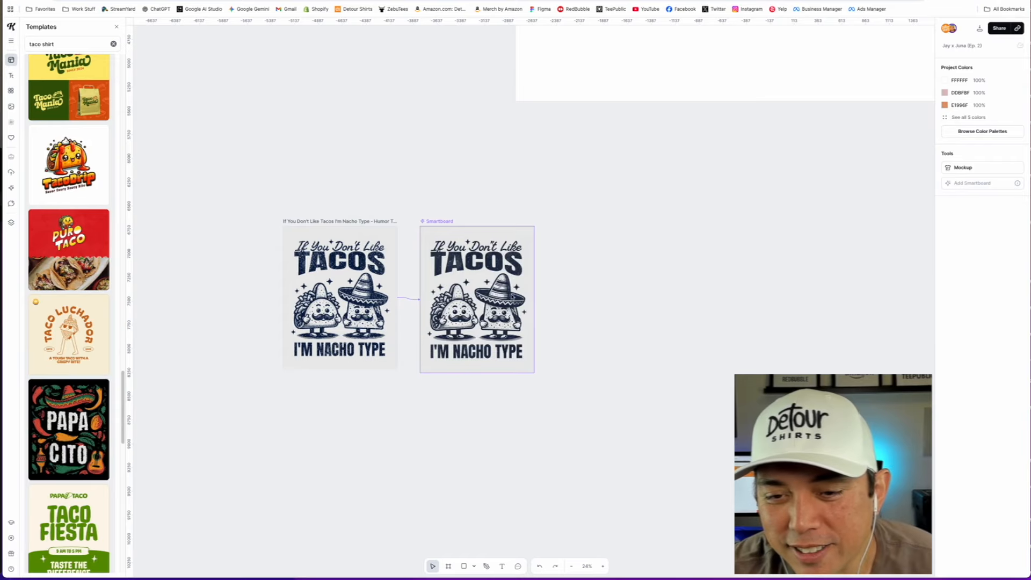
{"action": "scroll", "coordinate": [499, 293], "scroll_direction": "up", "scroll_amount": 10}
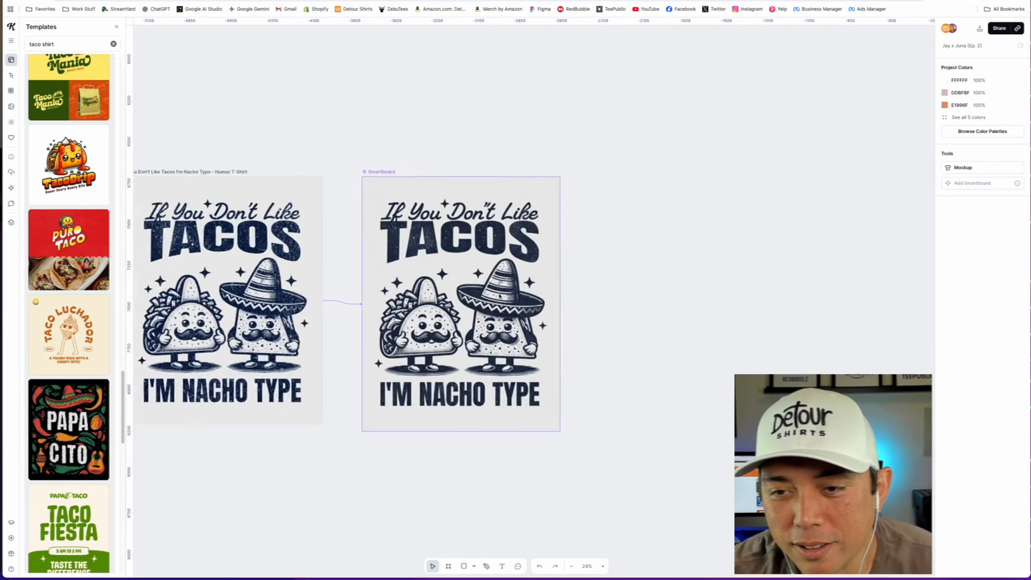
{"action": "scroll", "coordinate": [499, 294], "scroll_direction": "down", "scroll_amount": 10}
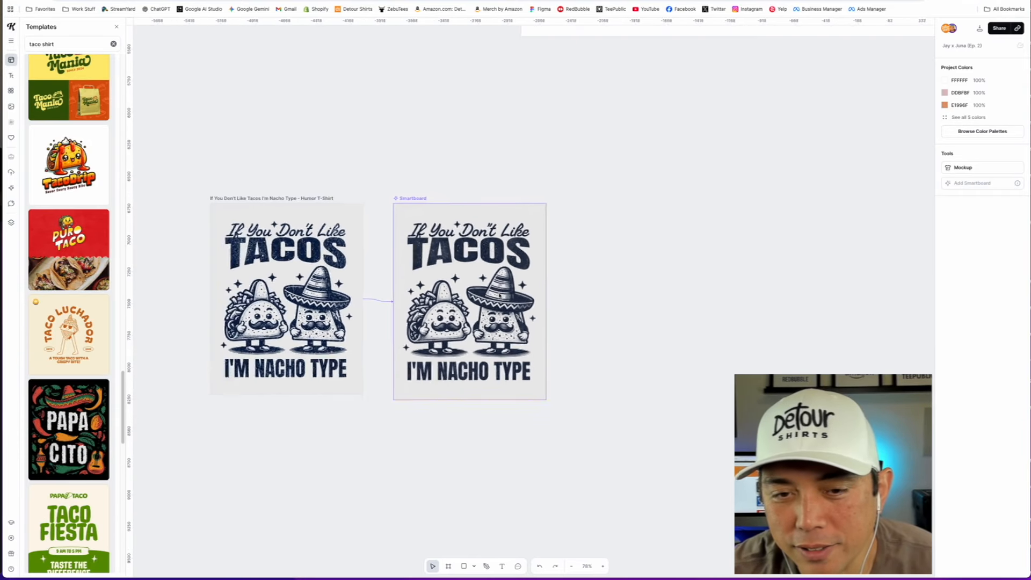
Generate an image with Google Imagen 4 in a vector style, showing a whimsical, cheerful taco wearing a colorful sombrero with playful details
{"action": "left_click", "coordinate": [10, 189]}
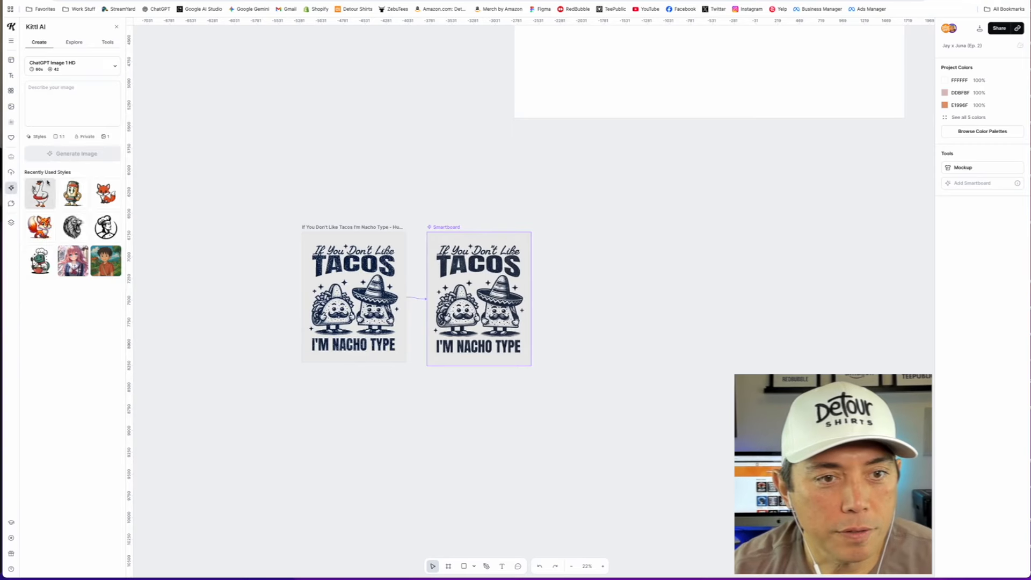
{"action": "left_click", "coordinate": [39, 137]}
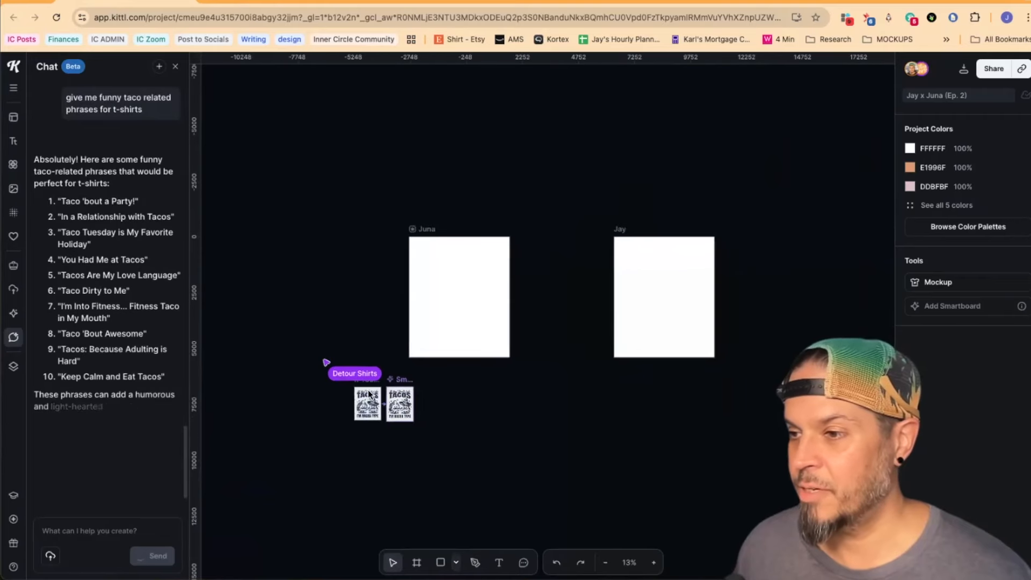
{"action": "scroll", "coordinate": [374, 446], "scroll_direction": "up", "scroll_amount": 5}
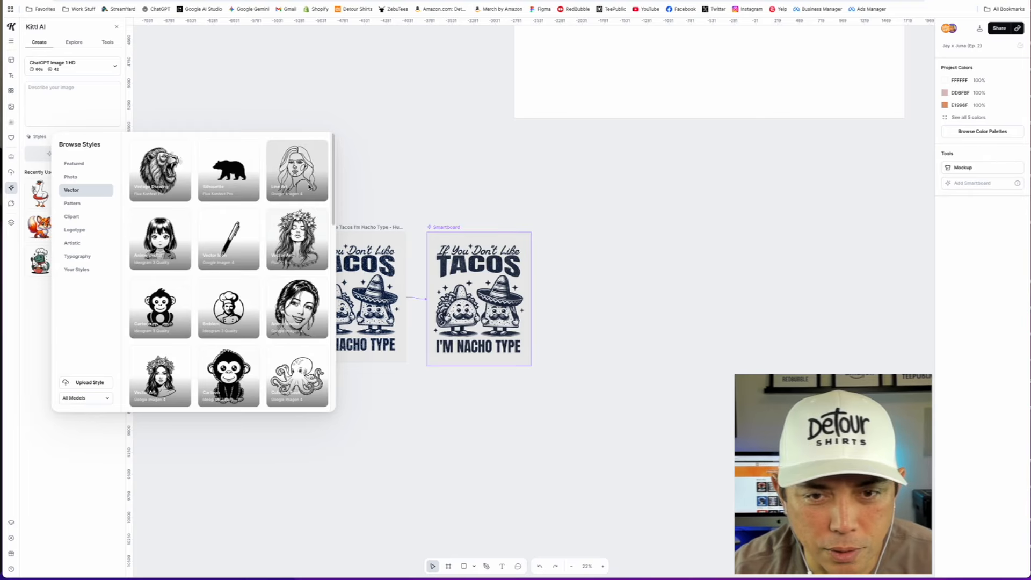
{"action": "scroll", "coordinate": [268, 237], "scroll_direction": "down", "scroll_amount": 5}
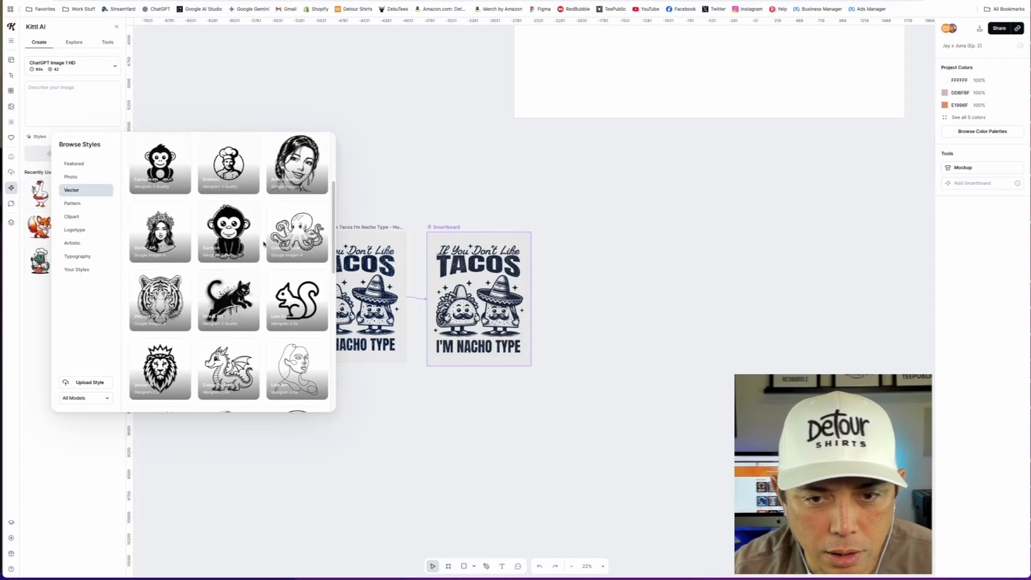
{"action": "scroll", "coordinate": [263, 244], "scroll_direction": "down", "scroll_amount": 8}
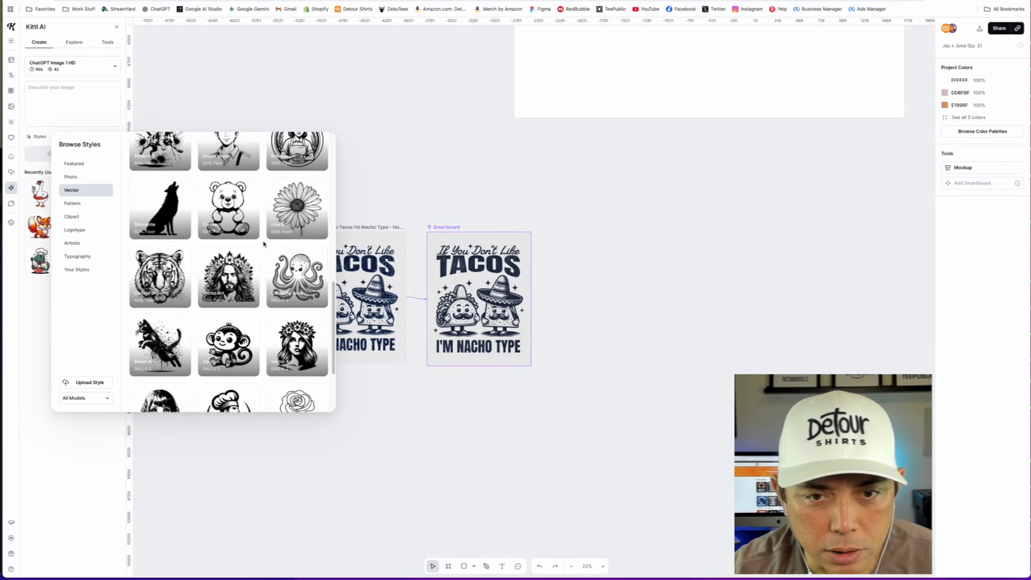
{"action": "scroll", "coordinate": [263, 244], "scroll_direction": "down", "scroll_amount": 3}
{"action": "scroll", "coordinate": [257, 262], "scroll_direction": "up", "scroll_amount": 3}
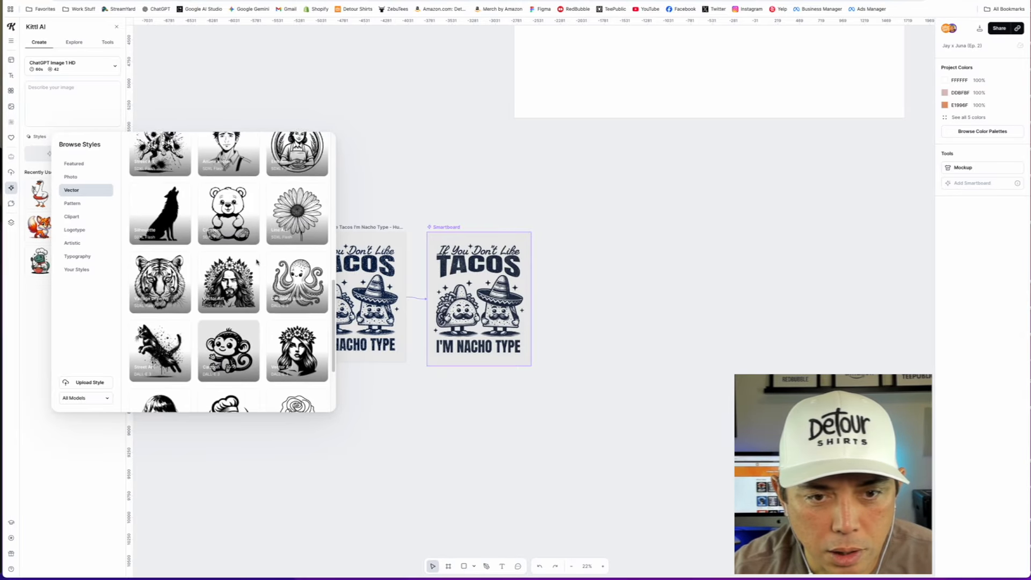
{"action": "scroll", "coordinate": [256, 262], "scroll_direction": "up", "scroll_amount": 10}
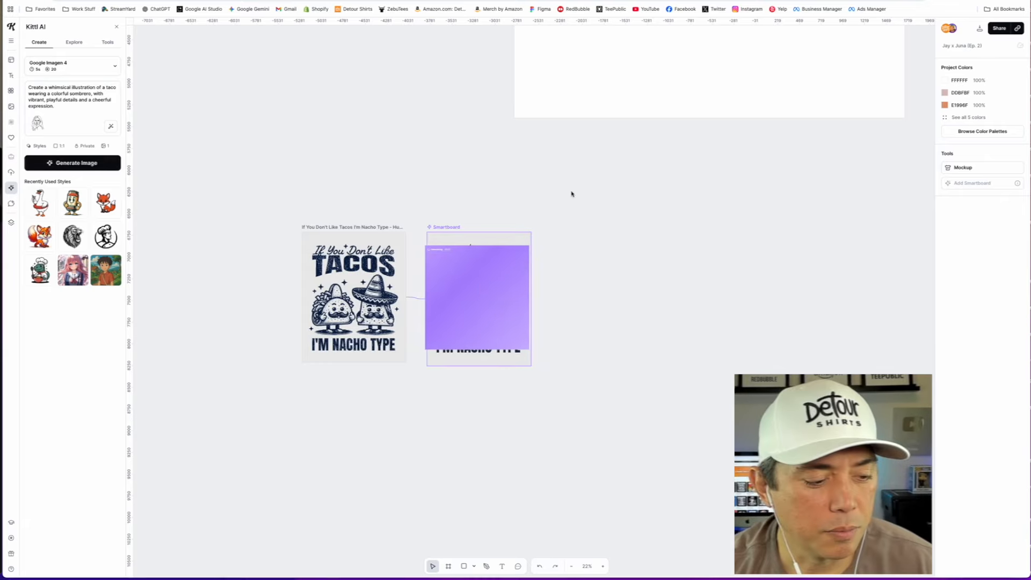
{"action": "scroll", "coordinate": [467, 113], "scroll_direction": "up", "scroll_amount": 5}
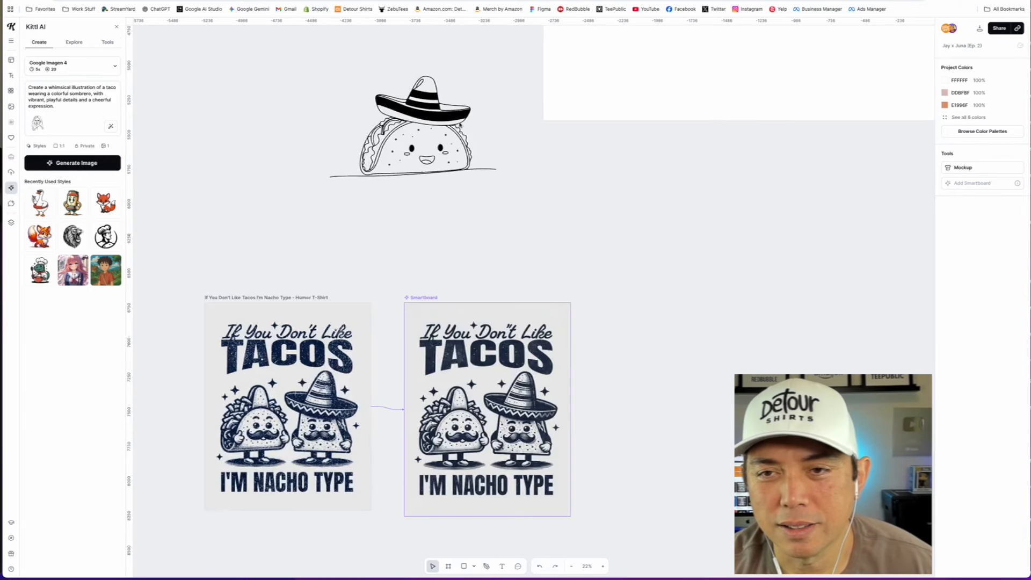
Move the generated sombrero taco drawing off the first artboard into the empty canvas area beside it
{"action": "scroll", "coordinate": [467, 112], "scroll_direction": "down", "scroll_amount": 5}
{"action": "scroll", "coordinate": [515, 206], "scroll_direction": "up", "scroll_amount": 5}
{"action": "scroll", "coordinate": [515, 206], "scroll_direction": "down", "scroll_amount": 1}
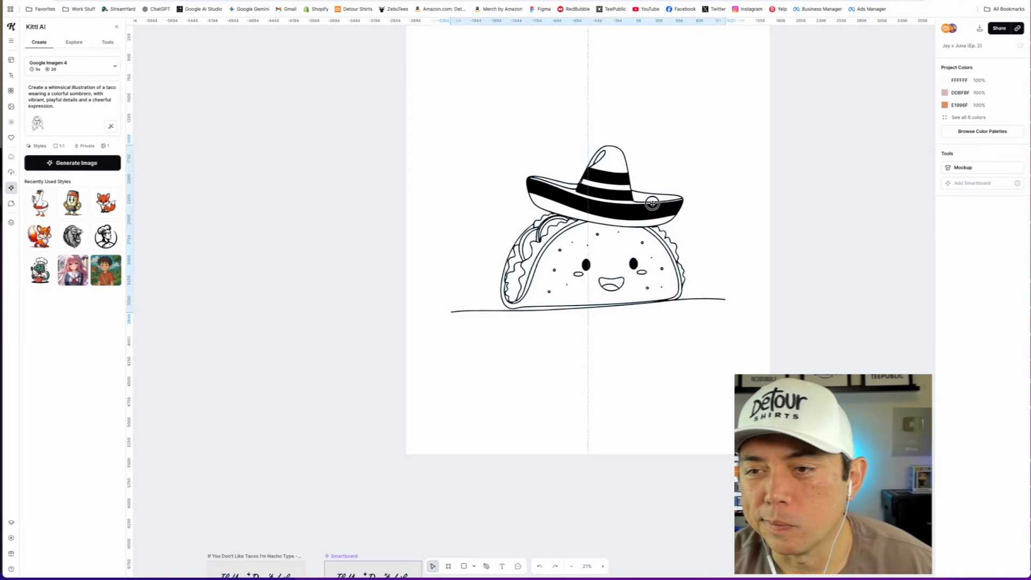
{"action": "left_click_drag", "start_coordinate": [653, 206], "coordinate": [652, 188]}
{"action": "left_click", "coordinate": [311, 188]}
{"action": "scroll", "coordinate": [311, 189], "scroll_direction": "down", "scroll_amount": 1}
{"action": "scroll", "coordinate": [306, 185], "scroll_direction": "down", "scroll_amount": 2}
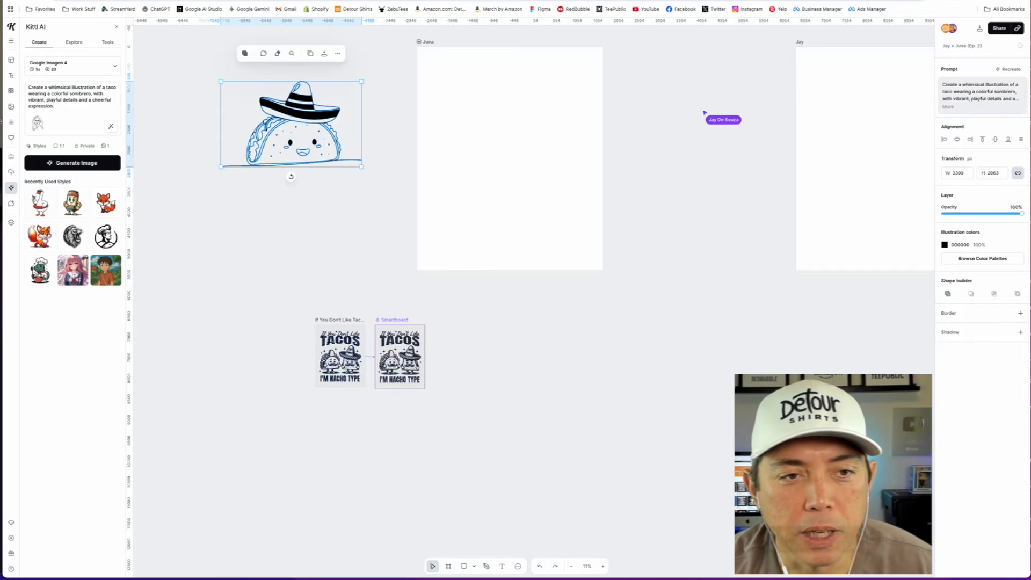
{"action": "left_click", "coordinate": [11, 77]}
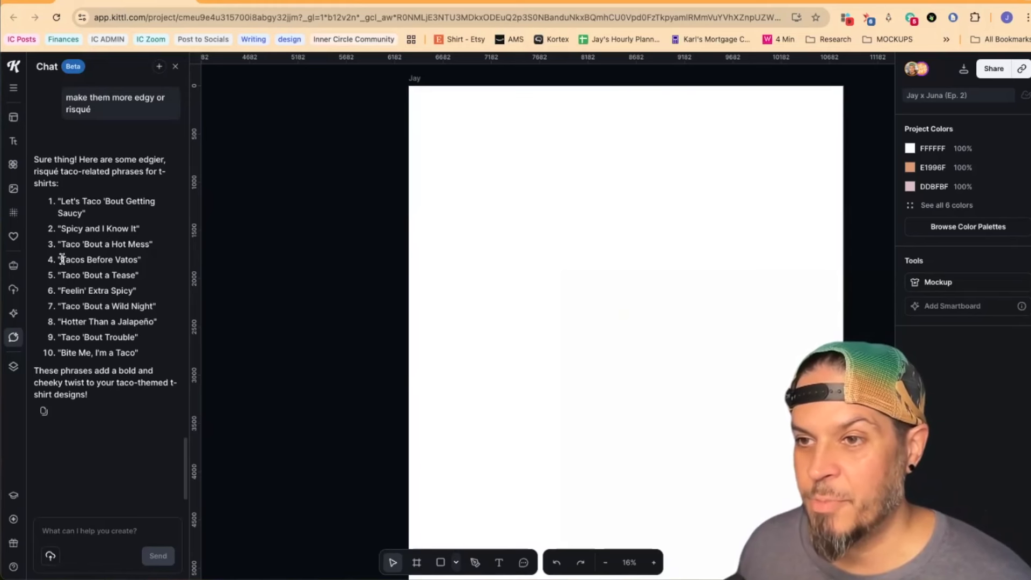
Copy the phrase "Tacos Before Vatos" from the chat's list of edgier taco phrases
{"action": "left_click_drag", "start_coordinate": [61, 260], "coordinate": [137, 269]}
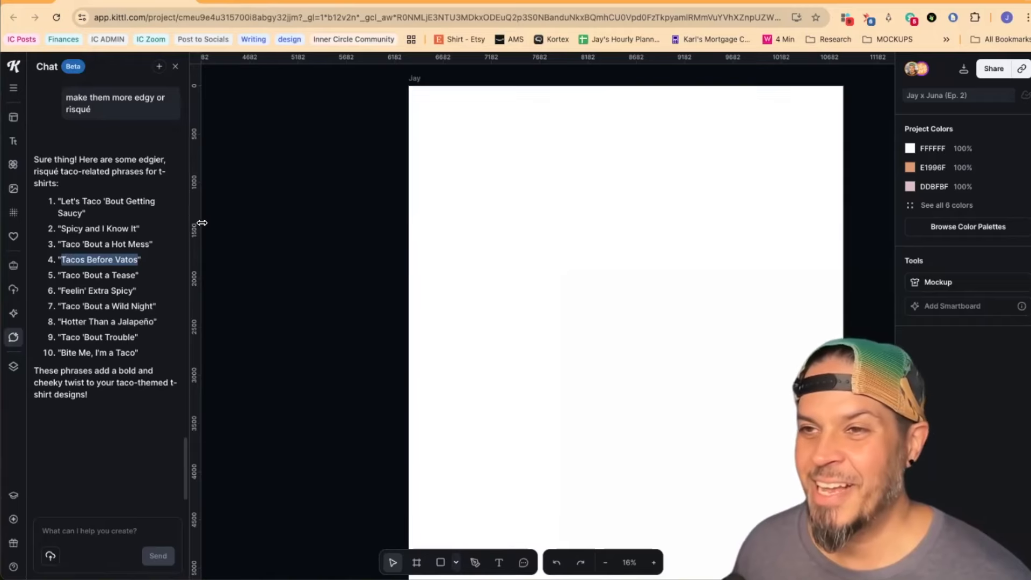
{"action": "scroll", "coordinate": [60, 215], "scroll_direction": "up", "scroll_amount": 10}
{"action": "scroll", "coordinate": [60, 214], "scroll_direction": "up", "scroll_amount": 1}
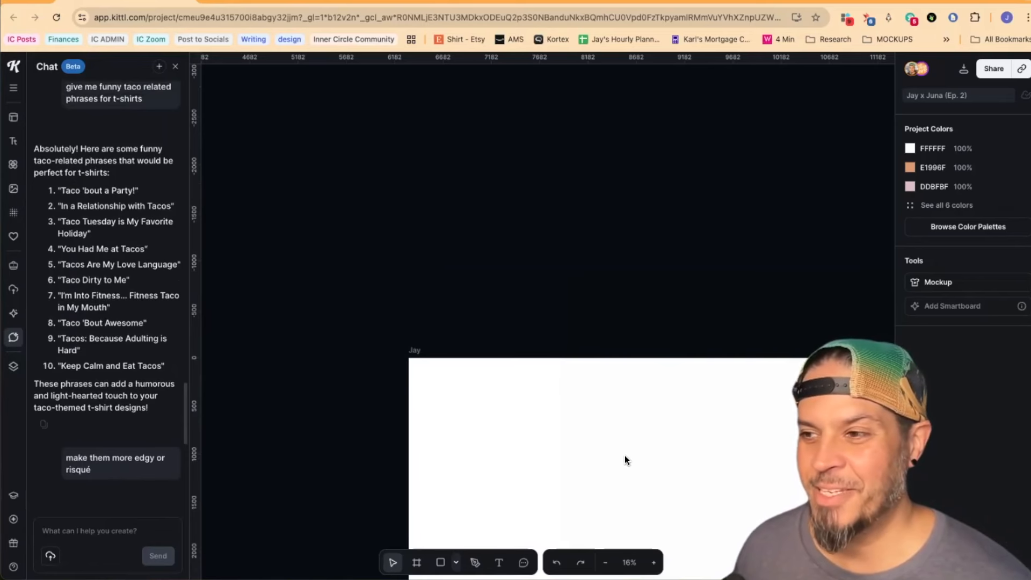
{"action": "scroll", "coordinate": [621, 438], "scroll_direction": "down", "scroll_amount": 5}
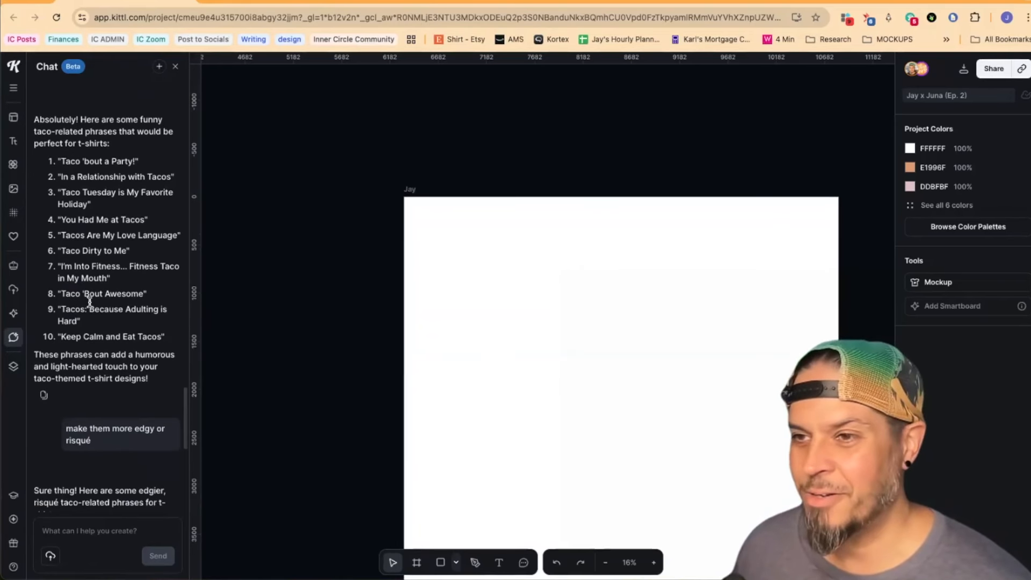
{"action": "left_click_drag", "start_coordinate": [61, 390], "coordinate": [138, 390]}
{"action": "key", "text": "super+c"}
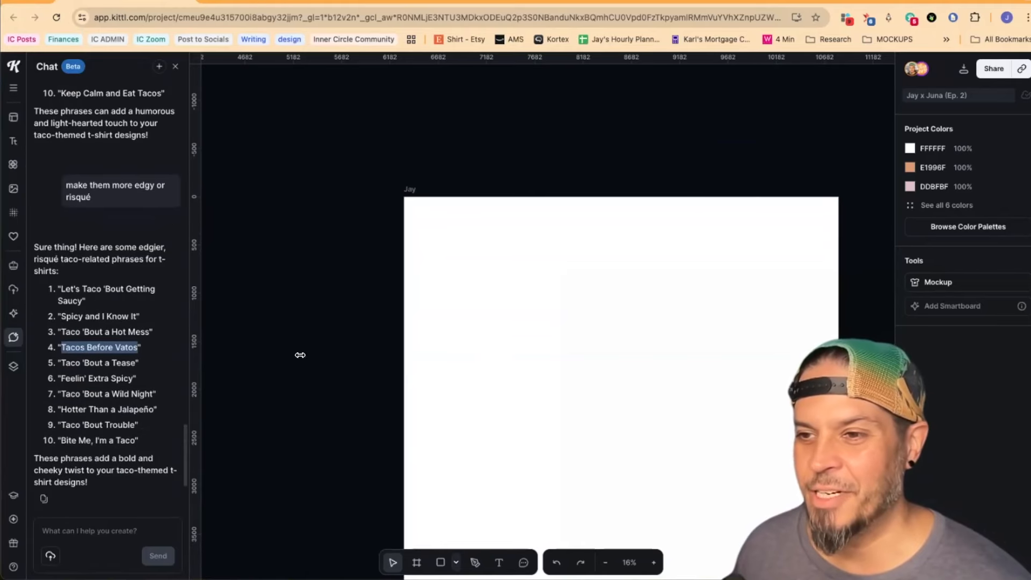
{"action": "scroll", "coordinate": [322, 360], "scroll_direction": "down", "scroll_amount": 3}
{"action": "scroll", "coordinate": [86, 330], "scroll_direction": "down", "scroll_amount": 1}
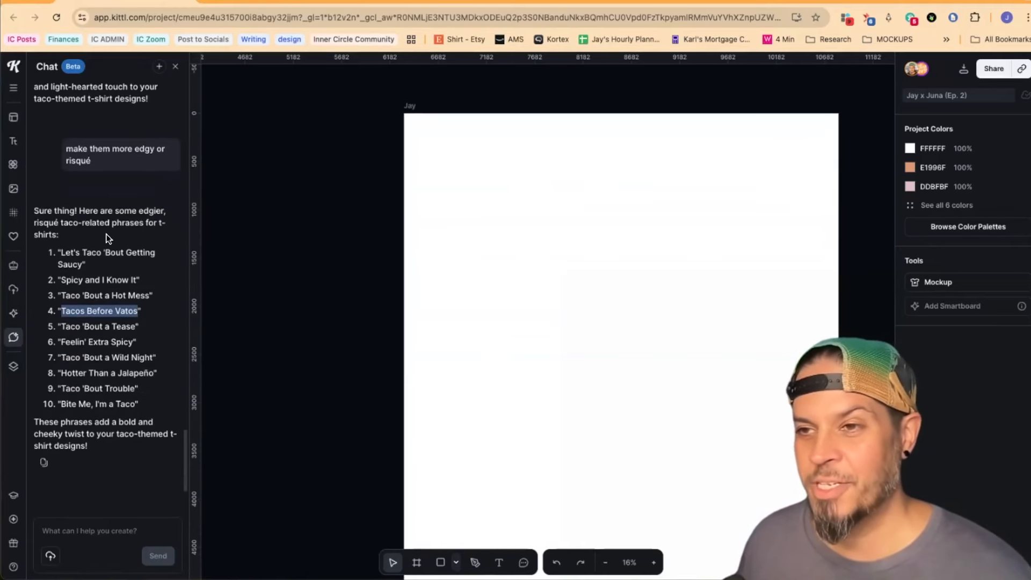
{"action": "scroll", "coordinate": [102, 252], "scroll_direction": "down", "scroll_amount": 1}
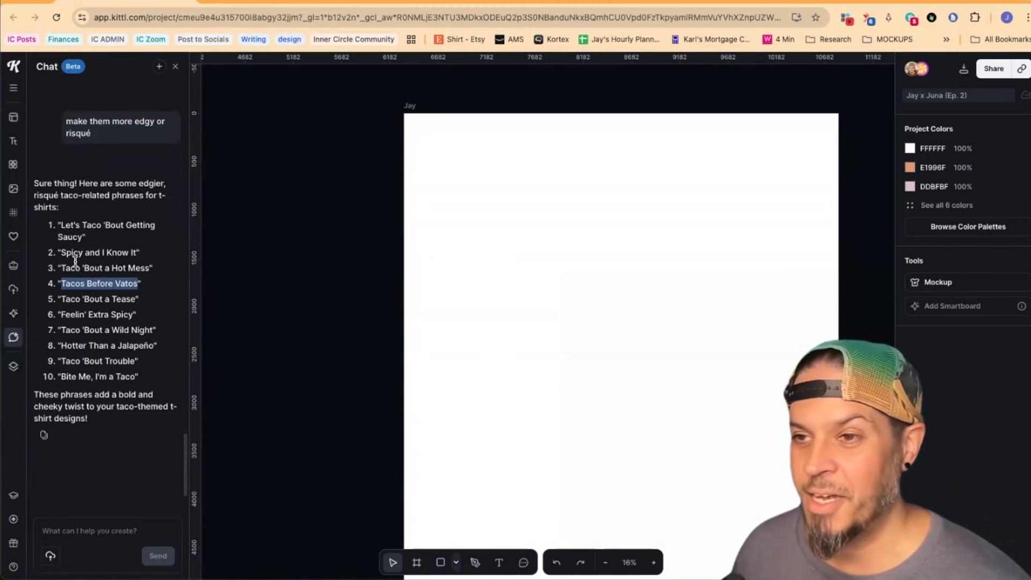
{"action": "scroll", "coordinate": [130, 280], "scroll_direction": "down", "scroll_amount": 1}
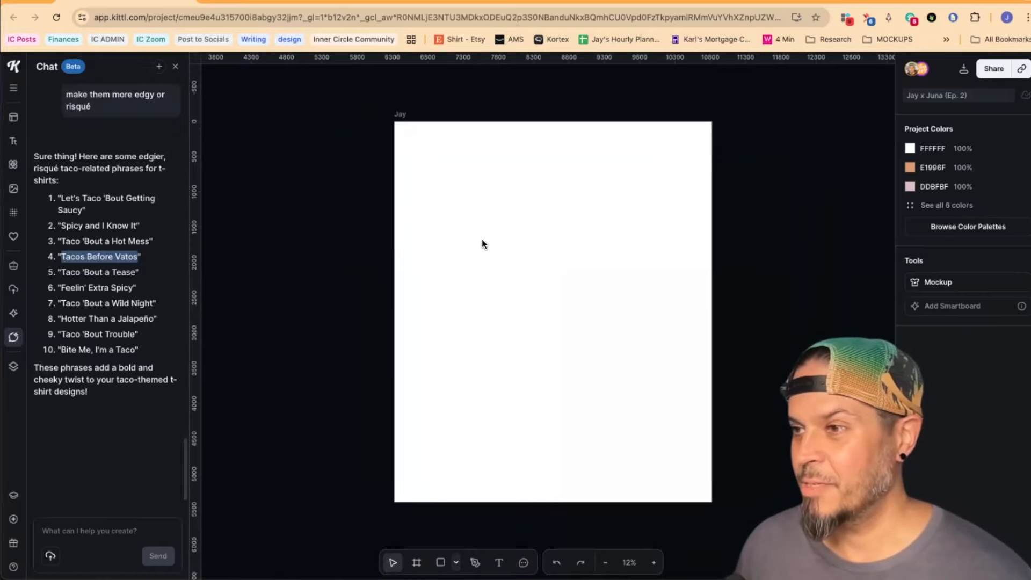
Add a white (FFFFFF) headline reading "Tacos Before Vatos", about 3250 px wide, beside the second artboard
{"action": "left_click", "coordinate": [13, 141]}
{"action": "left_click", "coordinate": [139, 94]}
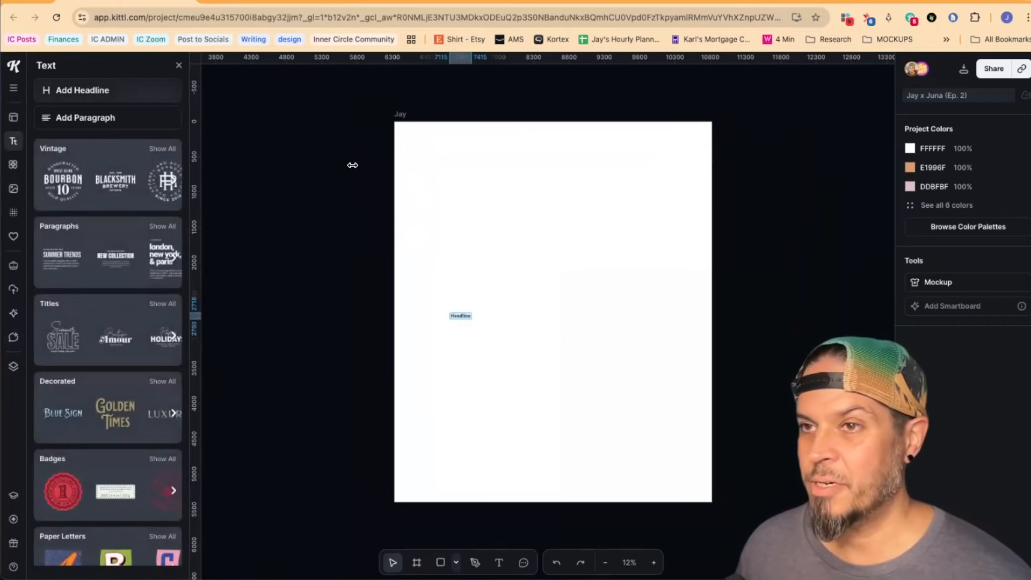
{"action": "key", "text": "super+v"}
{"action": "left_click_drag", "start_coordinate": [470, 323], "coordinate": [526, 326]}
{"action": "left_click_drag", "start_coordinate": [524, 332], "coordinate": [680, 373]}
{"action": "left_click_drag", "start_coordinate": [593, 329], "coordinate": [333, 185]}
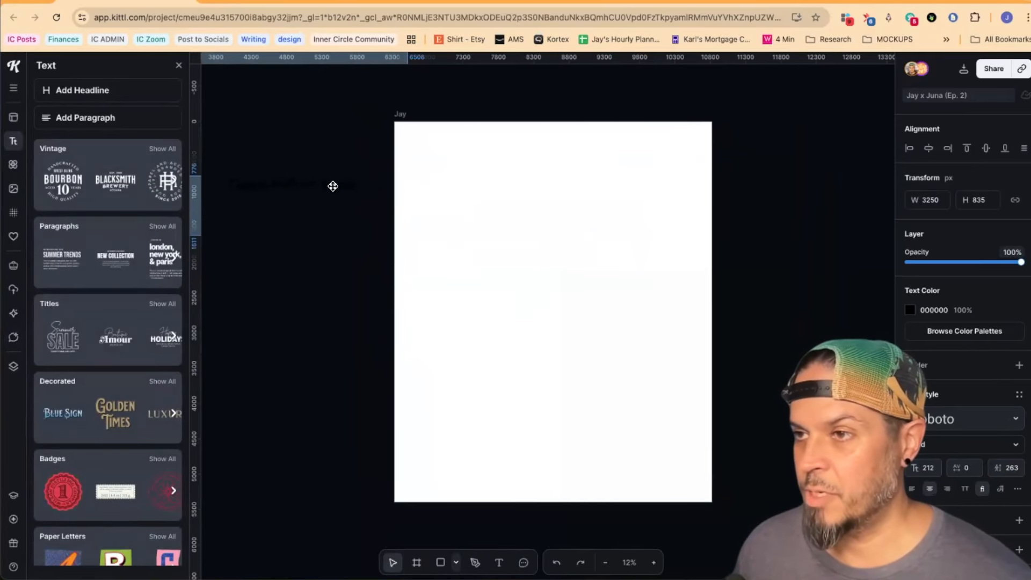
{"action": "left_click", "coordinate": [910, 309]}
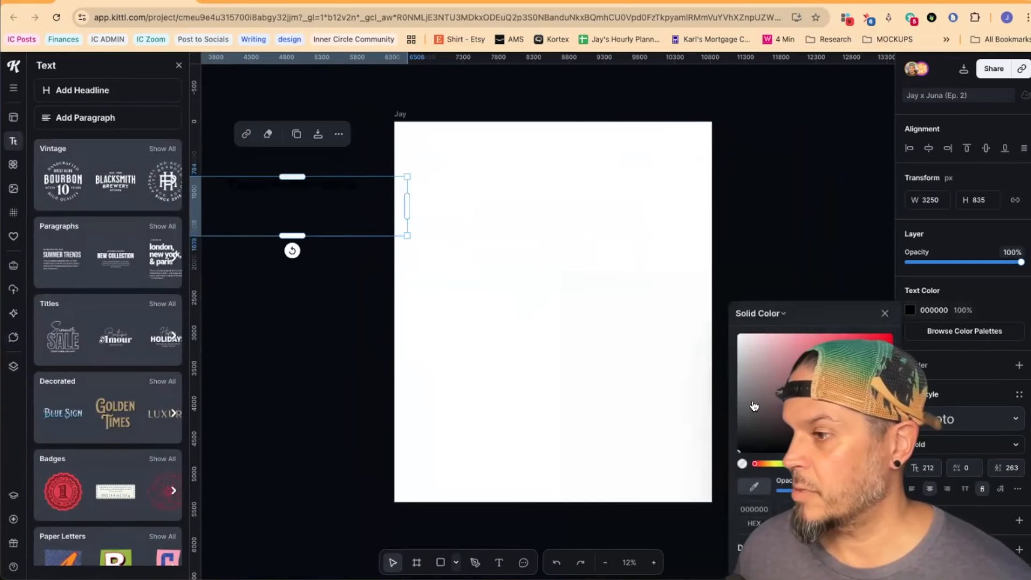
{"action": "left_click_drag", "start_coordinate": [755, 407], "coordinate": [709, 284]}
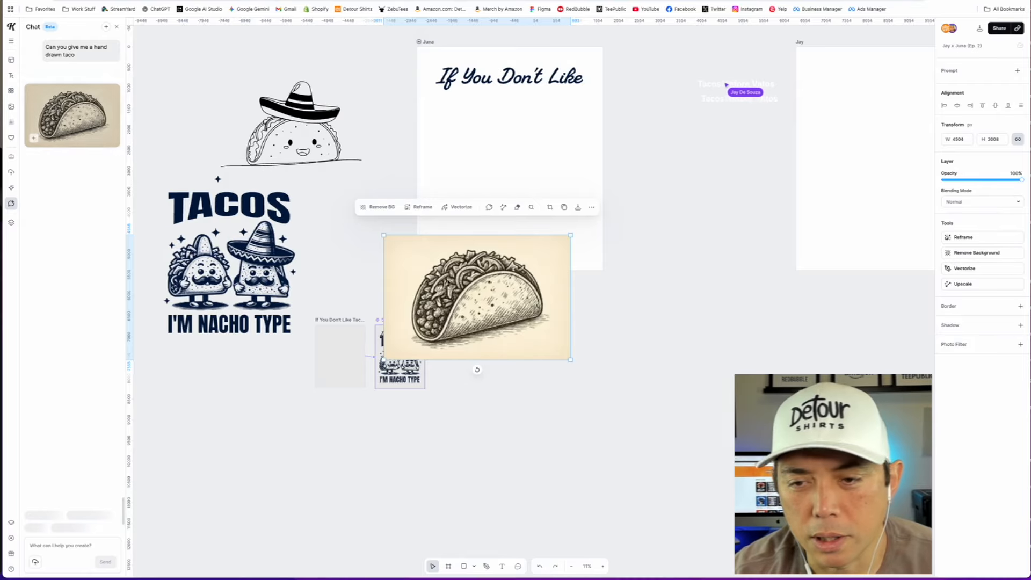
Place the chat's hand-drawn taco image on the first artboard below the "If You Don't Like" line
{"action": "left_click_drag", "start_coordinate": [509, 299], "coordinate": [534, 174]}
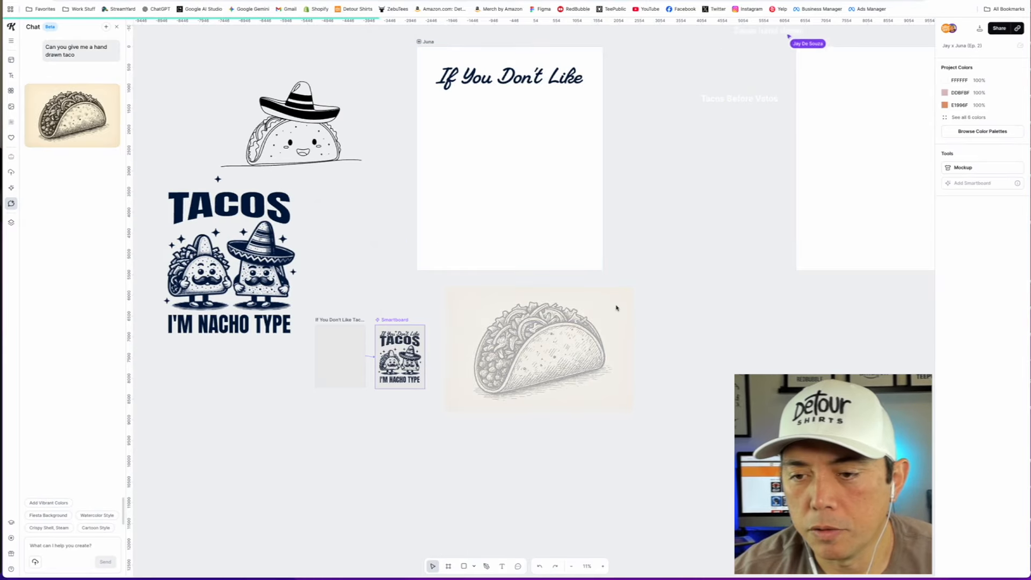
{"action": "left_click_drag", "start_coordinate": [586, 344], "coordinate": [556, 156]}
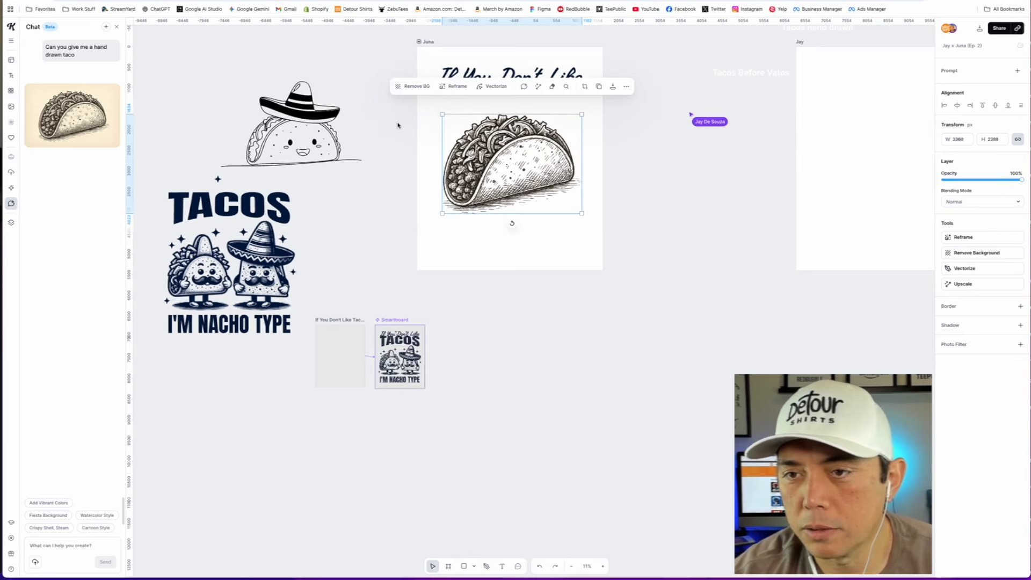
Open the typeface choices for the TACOS line on the first artboard
{"action": "double_click", "coordinate": [468, 114]}
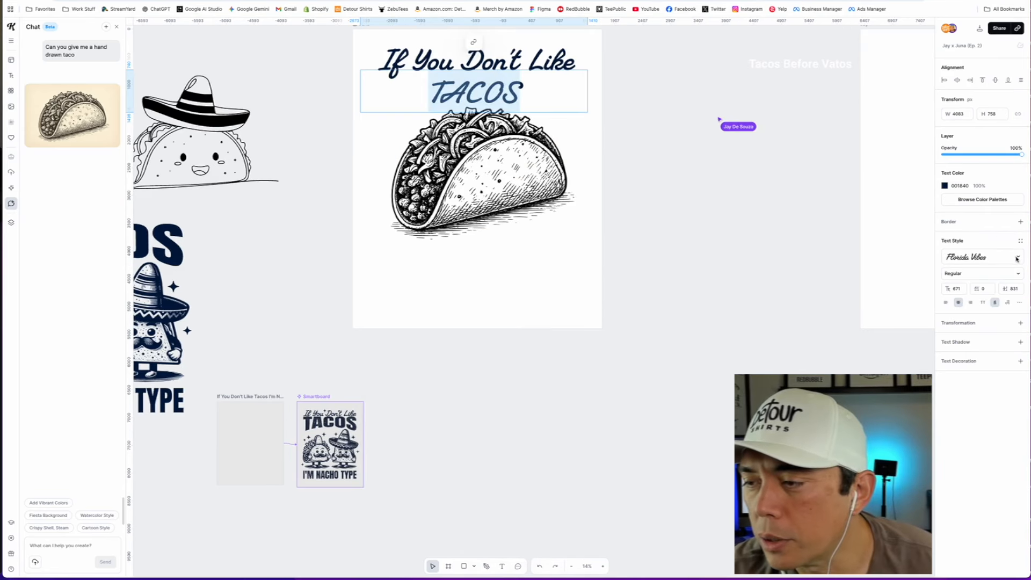
{"action": "left_click", "coordinate": [966, 257]}
{"action": "left_click", "coordinate": [877, 52]}
Write the image prompt "hand drawn female latina taco" for Google Imagen 4
{"action": "type", "text": "hand drawn sexy female latina taco"}
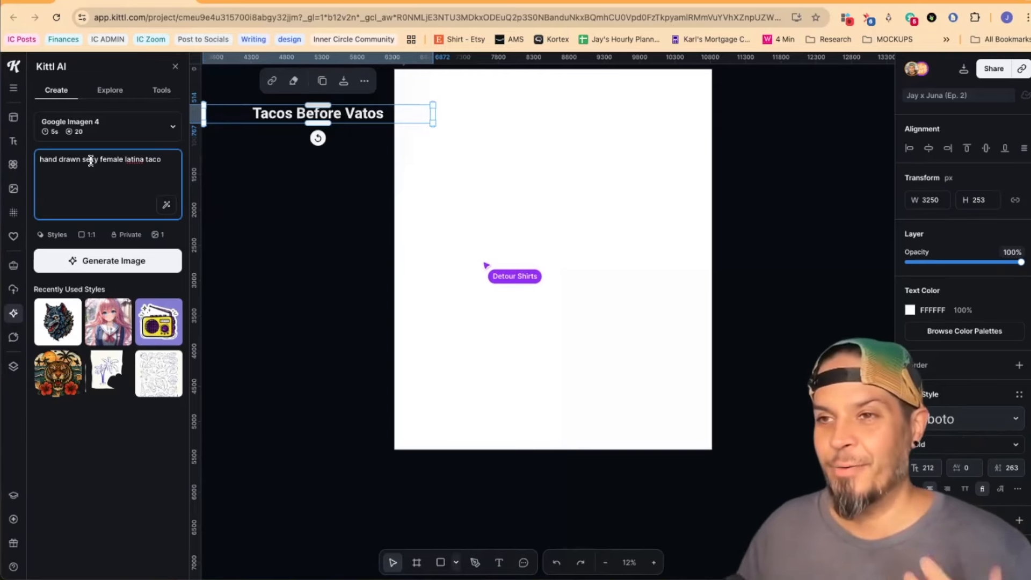
{"action": "double_click", "coordinate": [91, 161]}
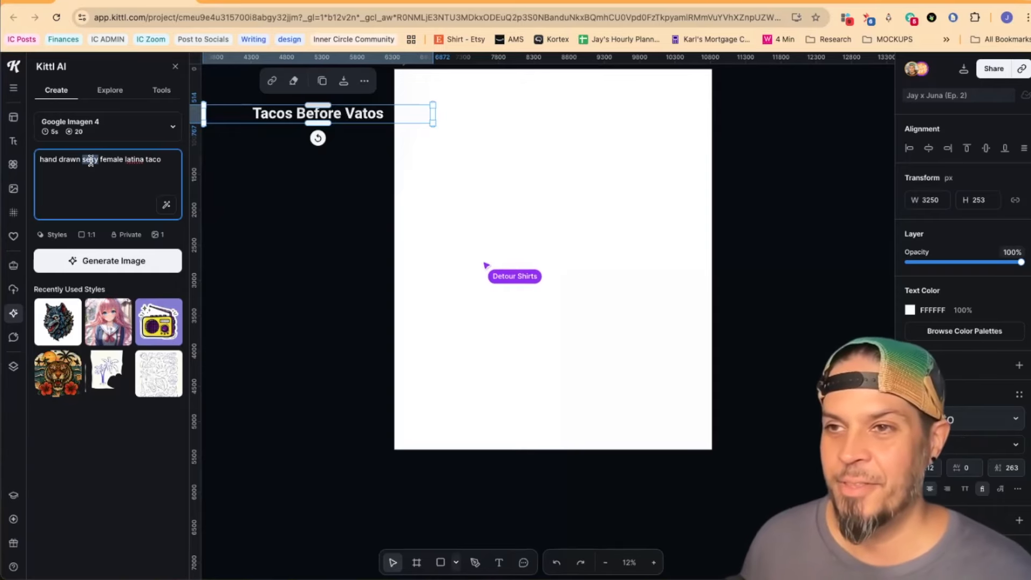
{"action": "key", "text": "BackSpace"}
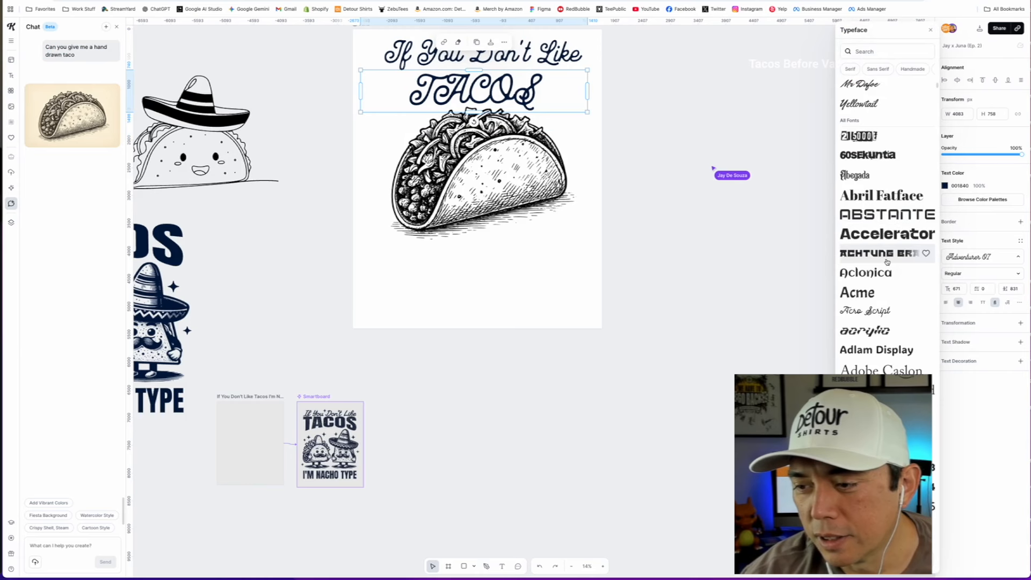
Browse the typefaces for the TACOS line and try Acro Script
{"action": "scroll", "coordinate": [888, 262], "scroll_direction": "down", "scroll_amount": 3}
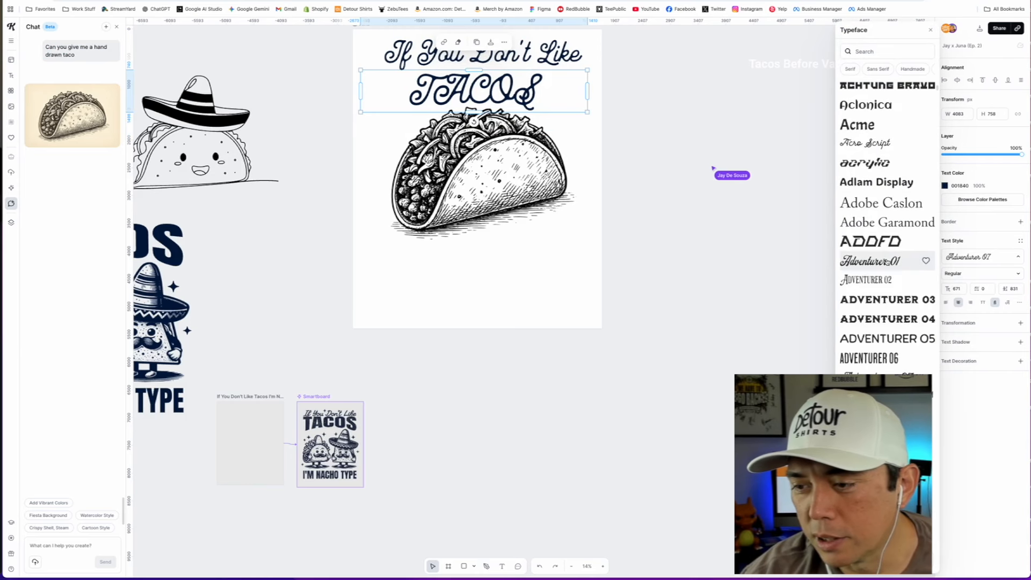
{"action": "scroll", "coordinate": [887, 274], "scroll_direction": "down", "scroll_amount": 1}
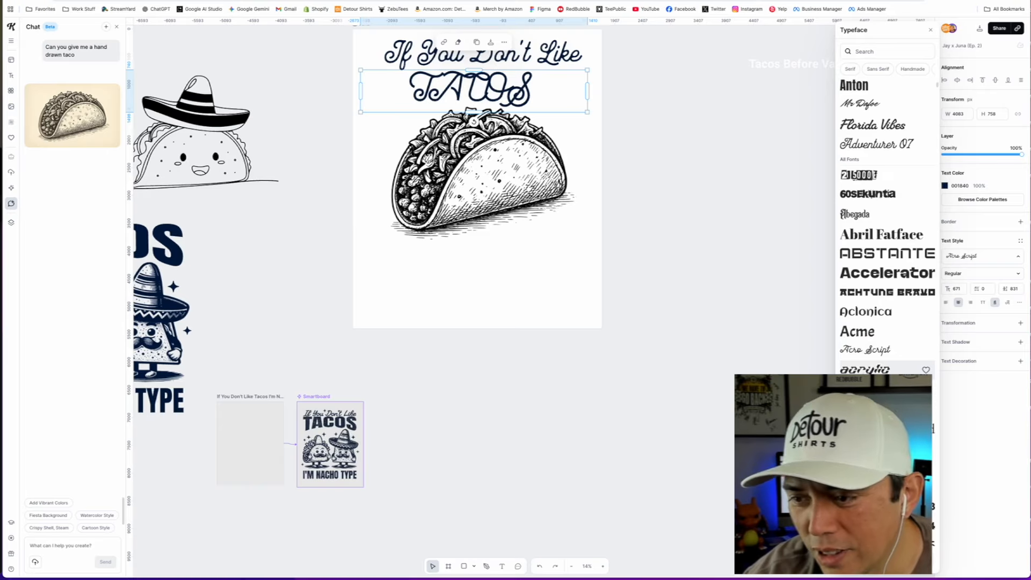
{"action": "scroll", "coordinate": [866, 370], "scroll_direction": "down", "scroll_amount": 1}
{"action": "scroll", "coordinate": [887, 231], "scroll_direction": "down", "scroll_amount": 1}
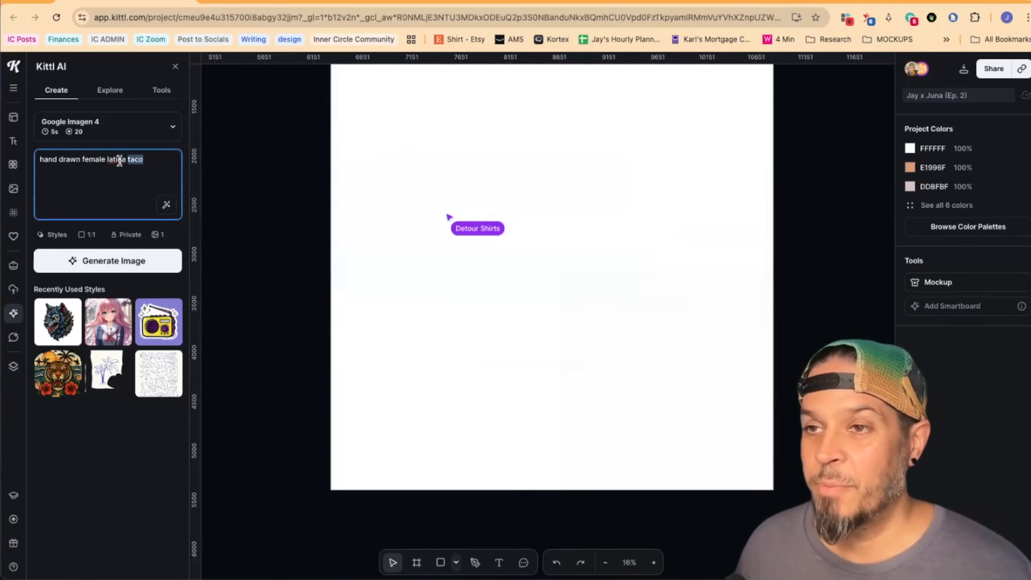
Reword the image prompt to "hand drawn female taco mascot" and switch the image model to Ideogram 2.0a
{"action": "double_click", "coordinate": [117, 159]}
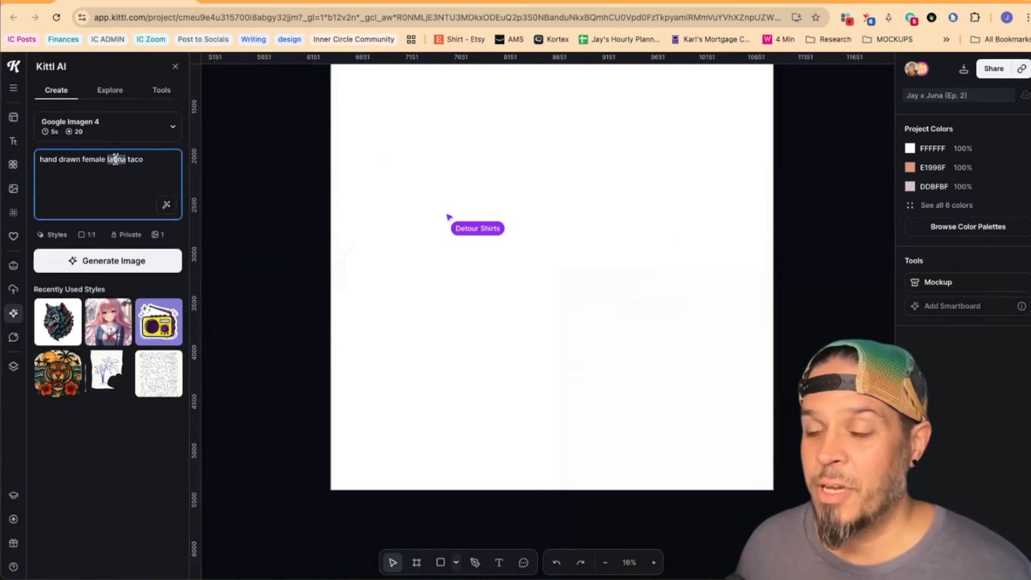
{"action": "key", "text": "BackSpace"}
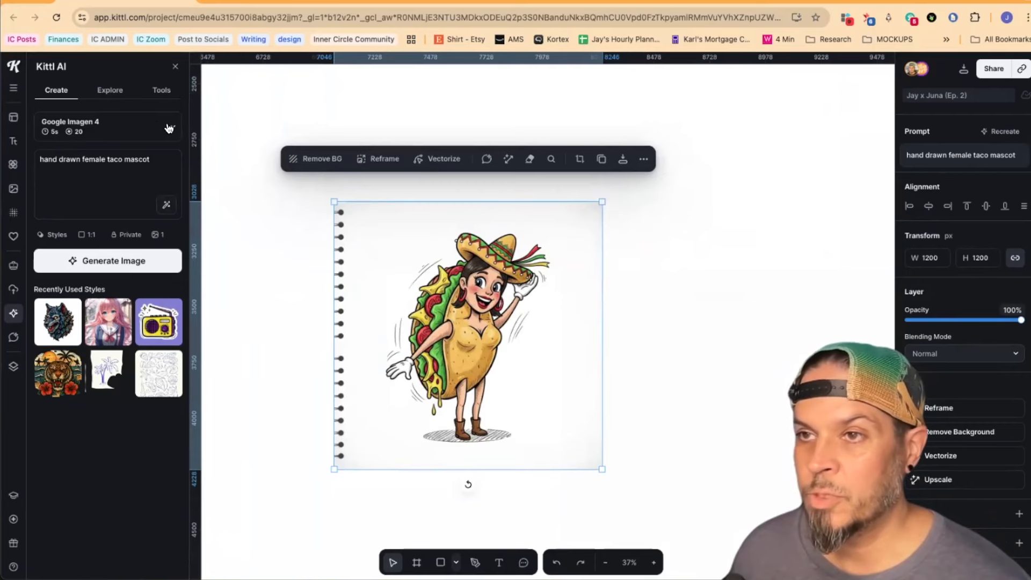
{"action": "left_click", "coordinate": [171, 128]}
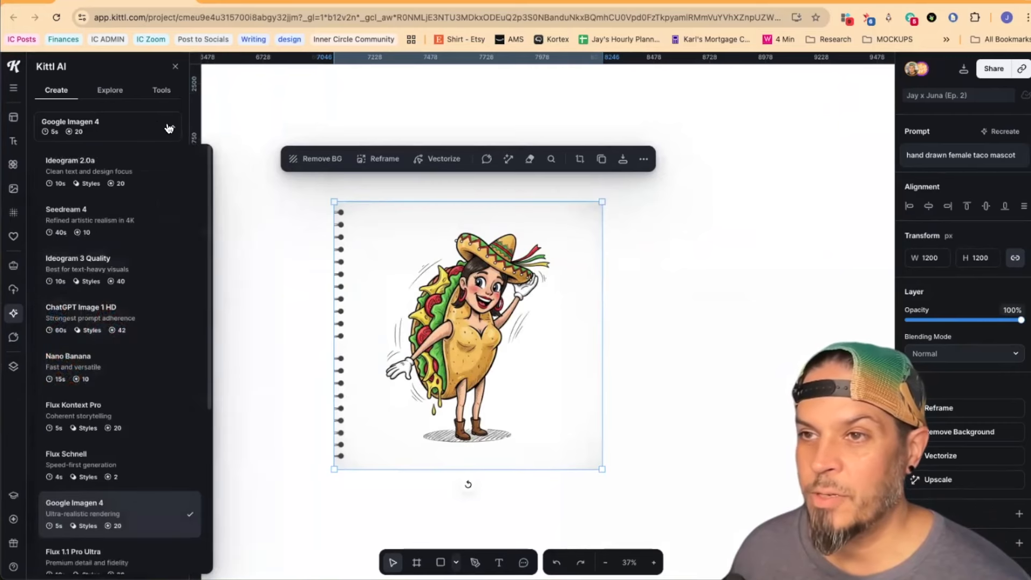
{"action": "left_click", "coordinate": [94, 163]}
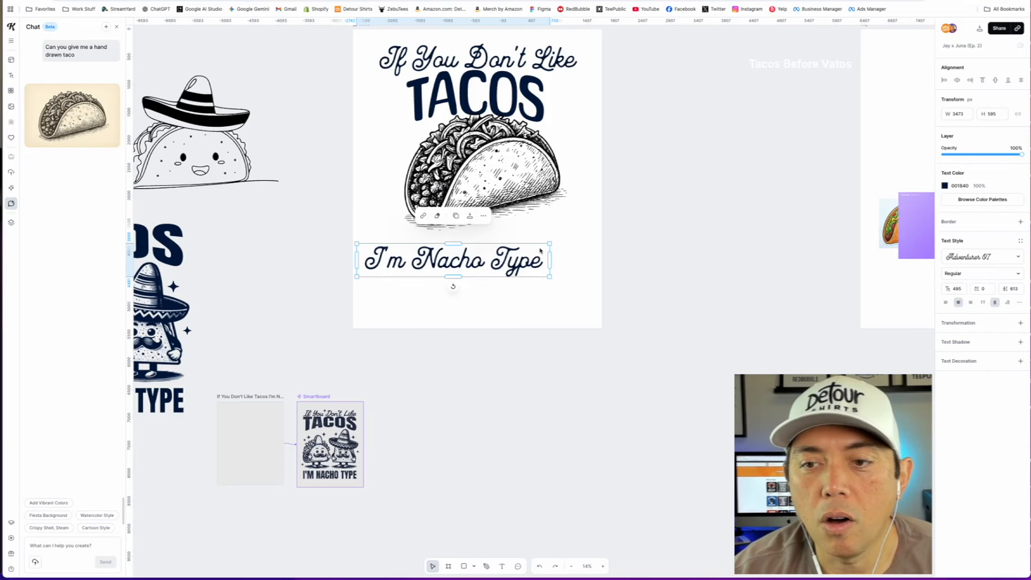
Enlarge the "I'm Nacho Type" line to about 4048 px wide and centre it below the taco illustration
{"action": "left_click", "coordinate": [555, 246]}
{"action": "left_click", "coordinate": [550, 246]}
{"action": "left_click_drag", "start_coordinate": [551, 245], "coordinate": [583, 239]}
{"action": "left_click_drag", "start_coordinate": [496, 260], "coordinate": [503, 252]}
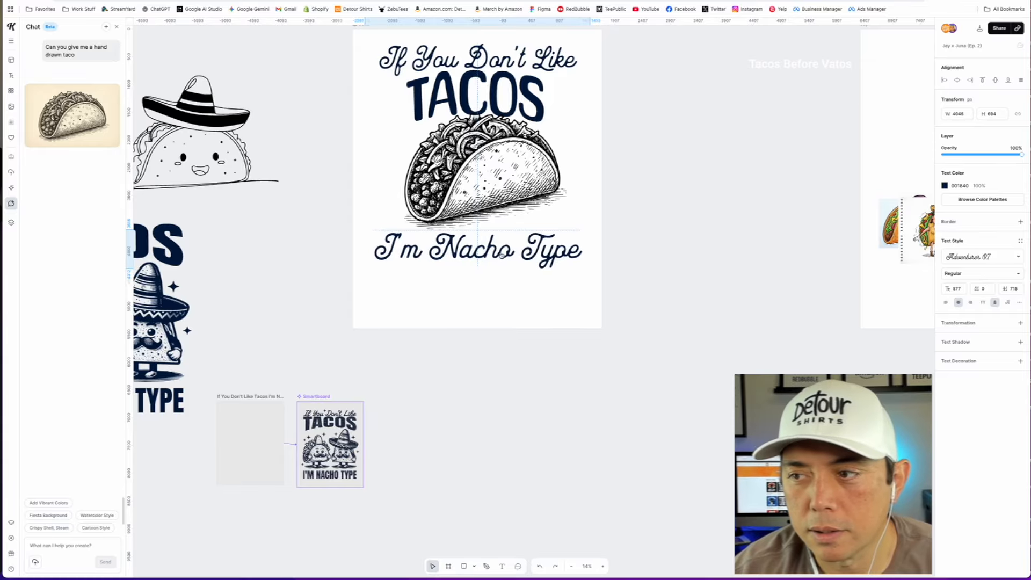
{"action": "left_click", "coordinate": [603, 206]}
{"action": "left_click_drag", "start_coordinate": [677, 179], "coordinate": [604, 169]}
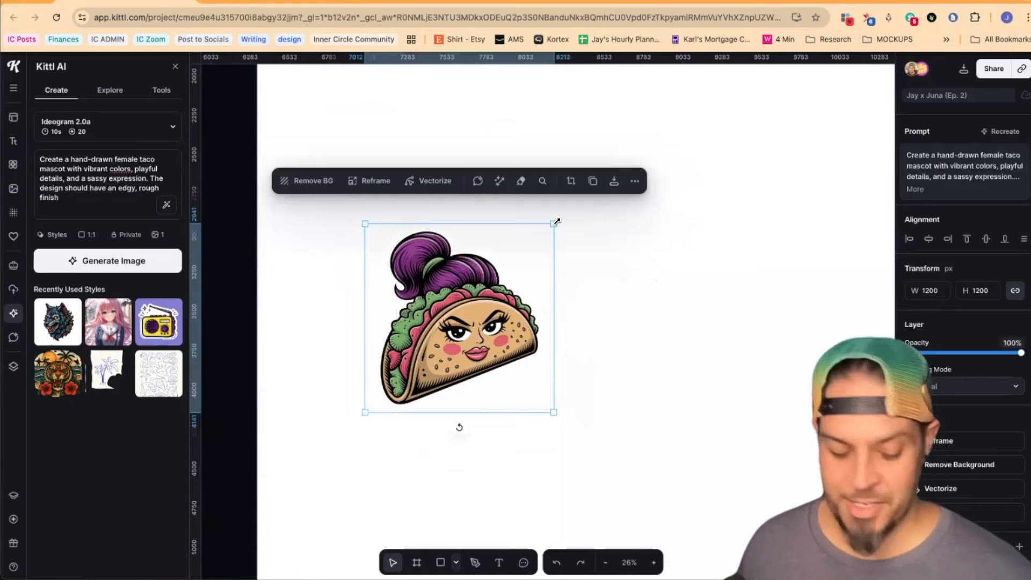
Enlarge the purple-haired taco mascot to about 2740 px square and move it off the second artboard into the area beside it
{"action": "left_click_drag", "start_coordinate": [556, 221], "coordinate": [716, 145]}
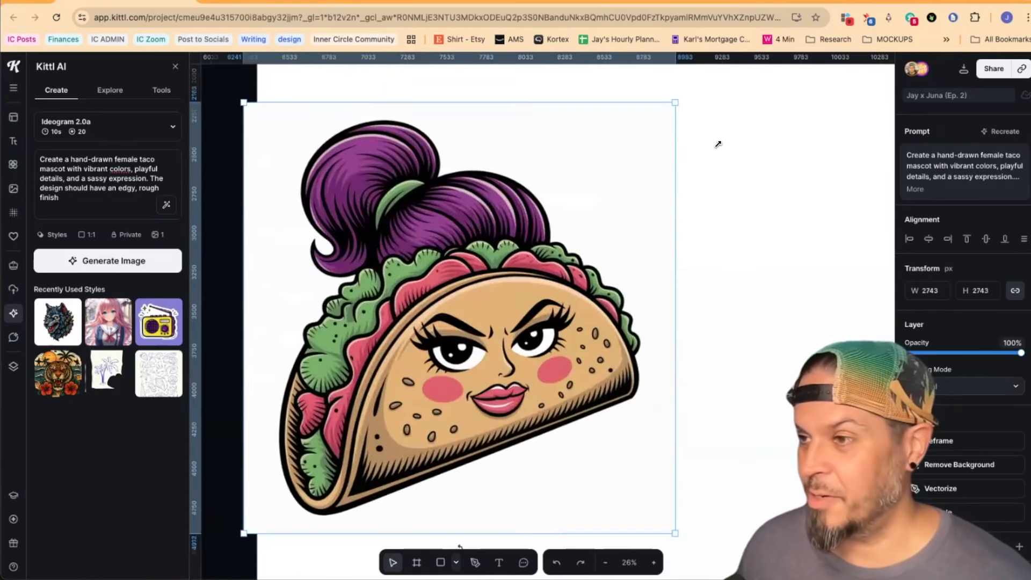
{"action": "scroll", "coordinate": [453, 354], "scroll_direction": "down", "scroll_amount": 3}
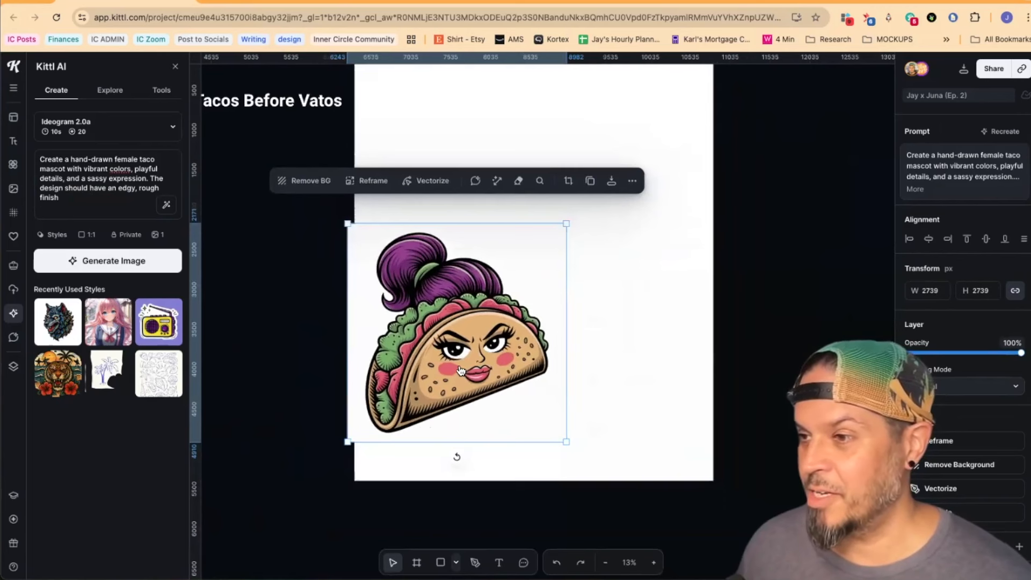
{"action": "left_click_drag", "start_coordinate": [460, 369], "coordinate": [848, 234]}
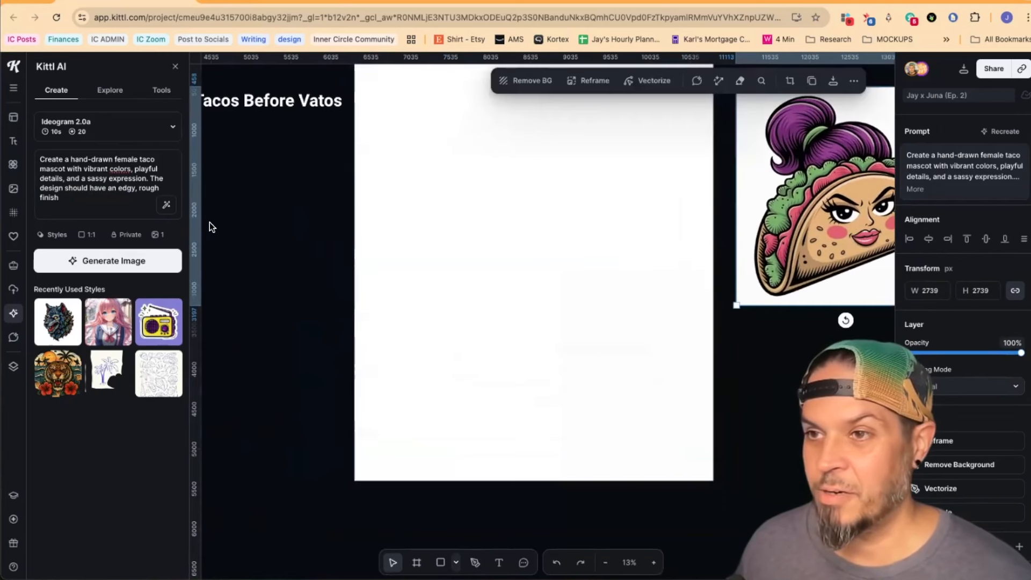
{"action": "left_click", "coordinate": [87, 200]}
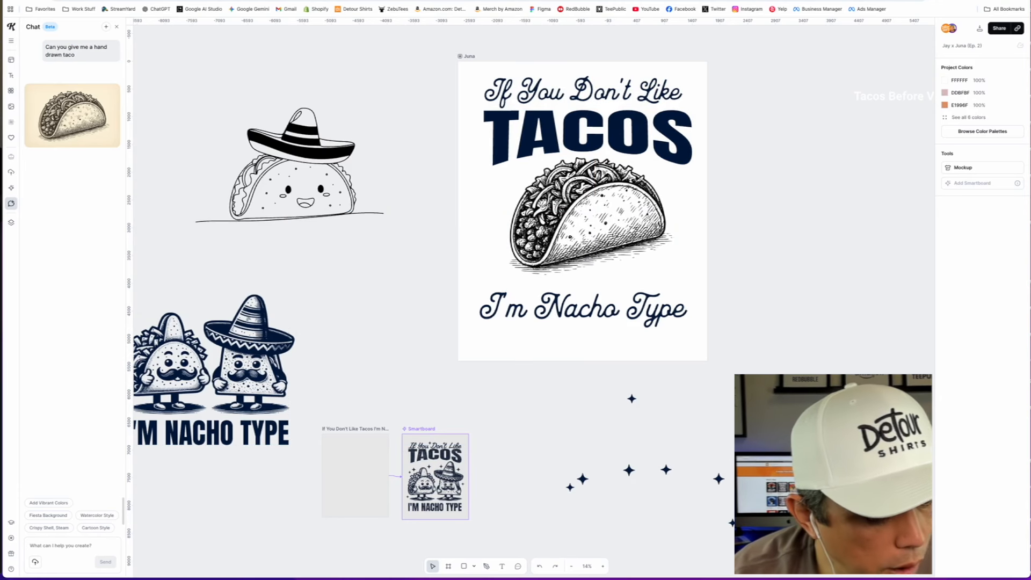
Place the four-pointed stars around the taco illustration on the first artboard
{"action": "left_click_drag", "start_coordinate": [719, 479], "coordinate": [659, 171]}
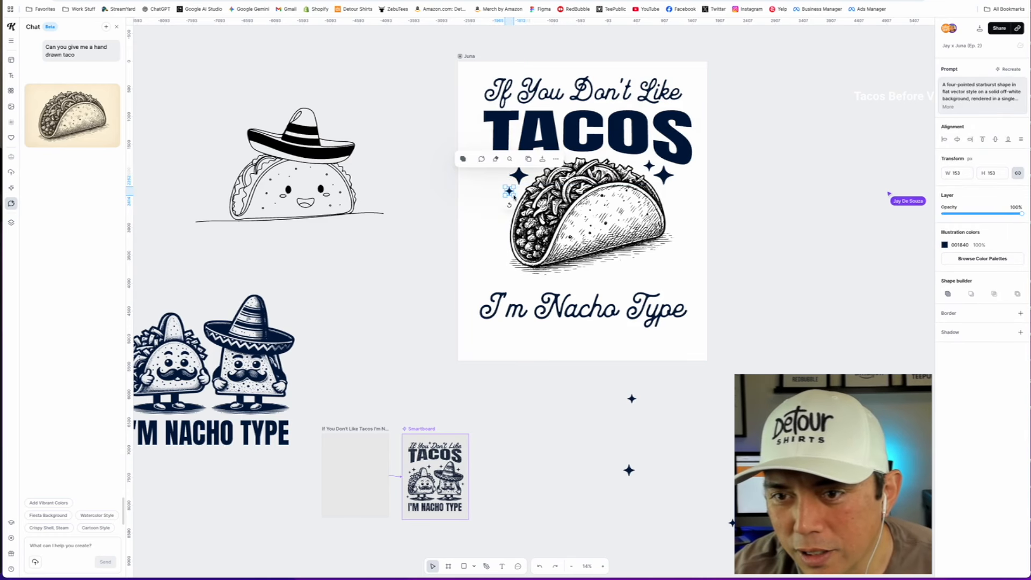
{"action": "left_click_drag", "start_coordinate": [513, 197], "coordinate": [489, 208]}
{"action": "left_click", "coordinate": [519, 177]}
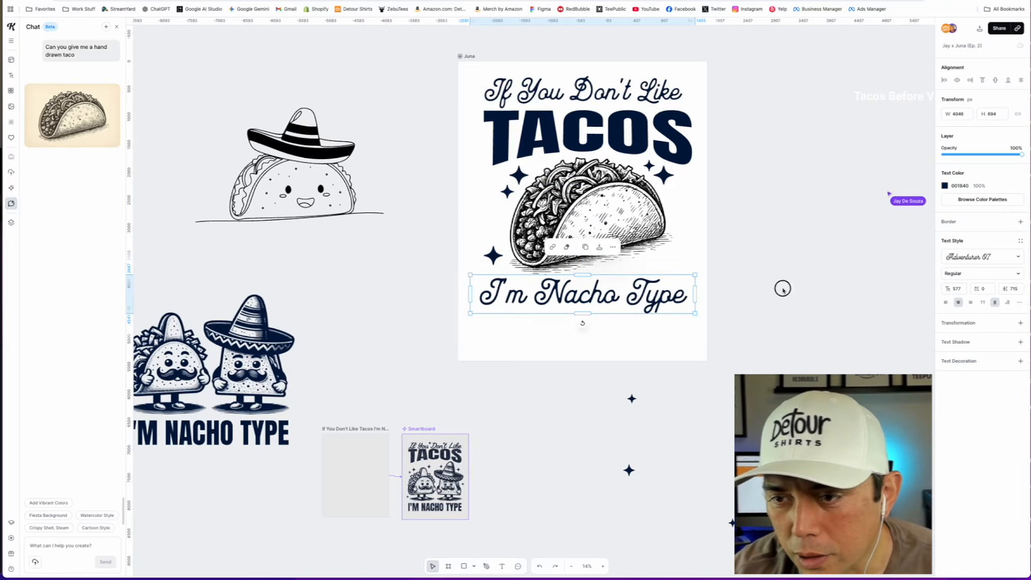
Duplicate the Juna artboard with the nacho design and add a Smartboard variation beside the copy
{"action": "left_click", "coordinate": [782, 291]}
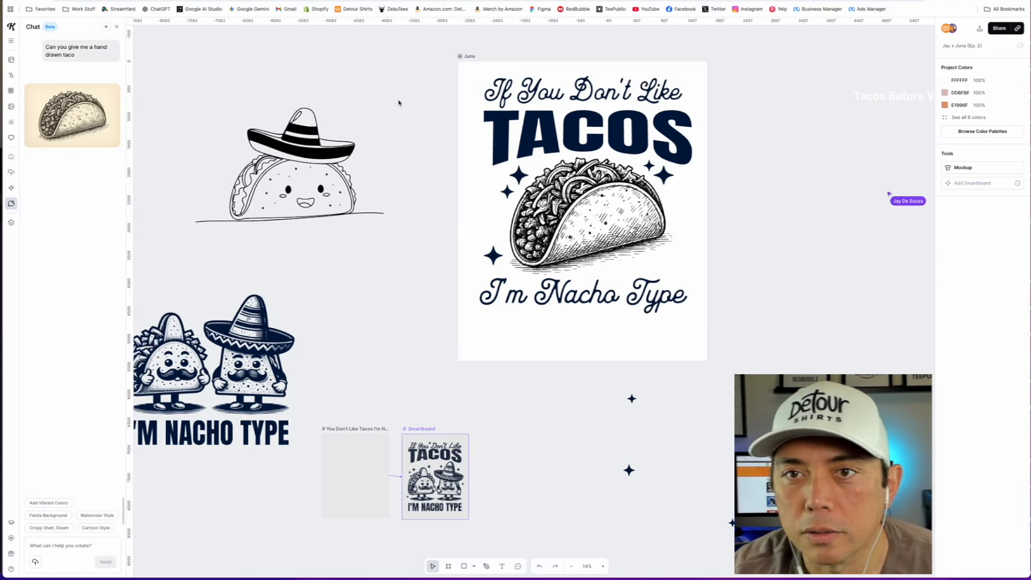
{"action": "left_click", "coordinate": [468, 56]}
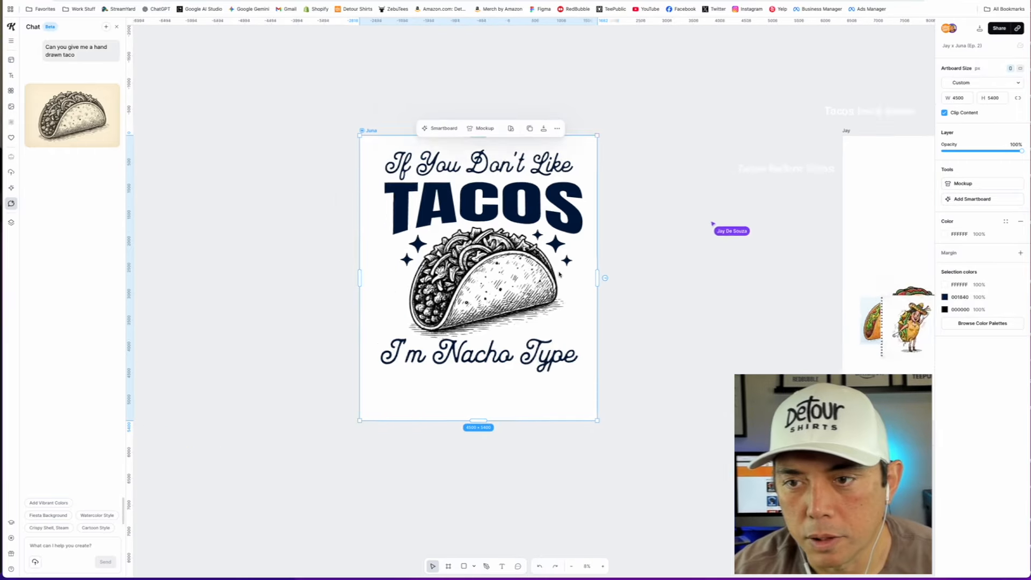
{"action": "scroll", "coordinate": [561, 260], "scroll_direction": "up", "scroll_amount": 2, "text": "ctrl"}
{"action": "left_click", "coordinate": [464, 149]}
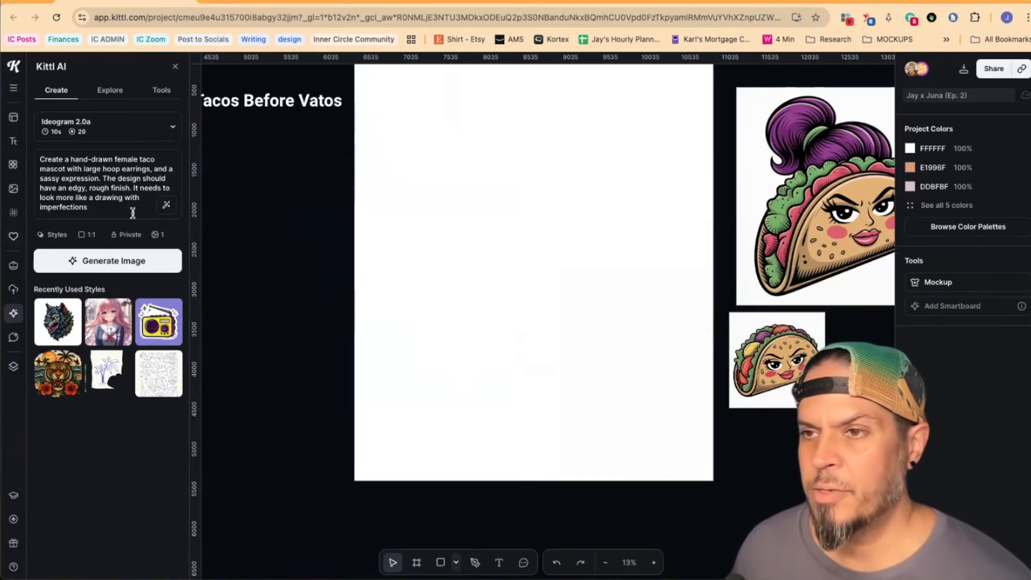
{"action": "left_click", "coordinate": [130, 213]}
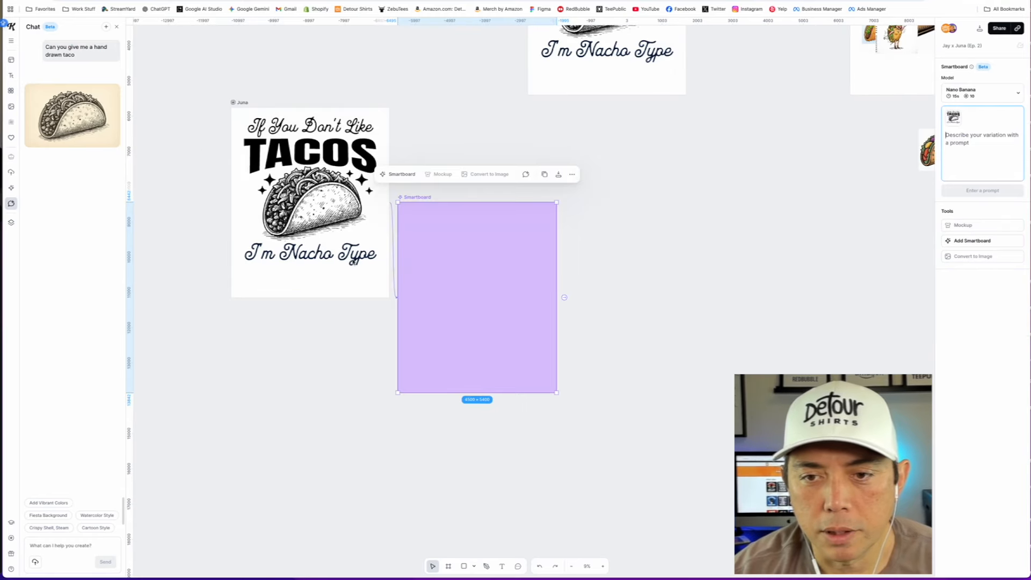
Prompt the Smartboard to transform the word TACOS into hand-drawn custom lettering with two realistic tacos, and generate the variation
{"action": "type", "text": "MAKE TH"}
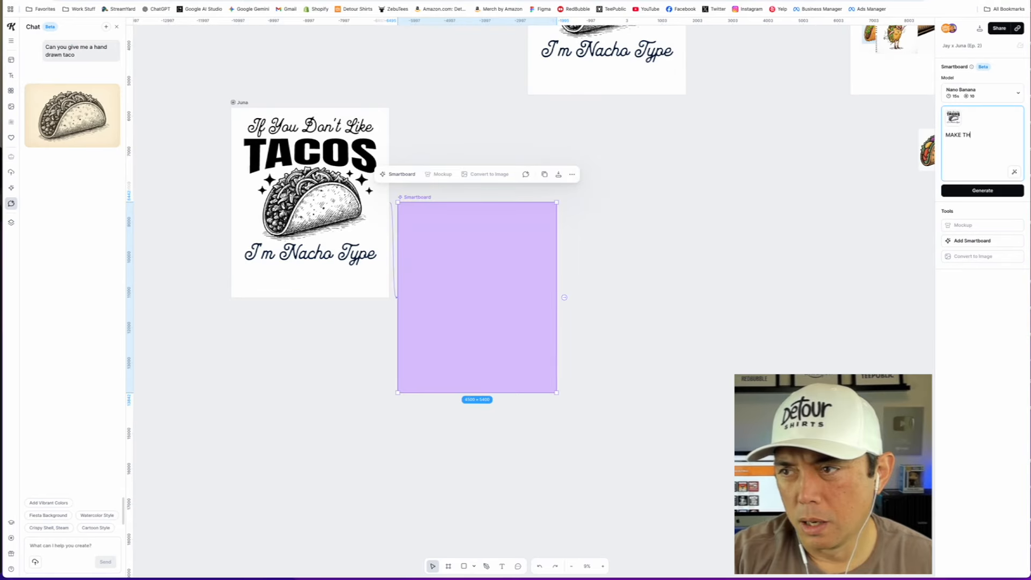
{"action": "key", "text": "BackSpace"}
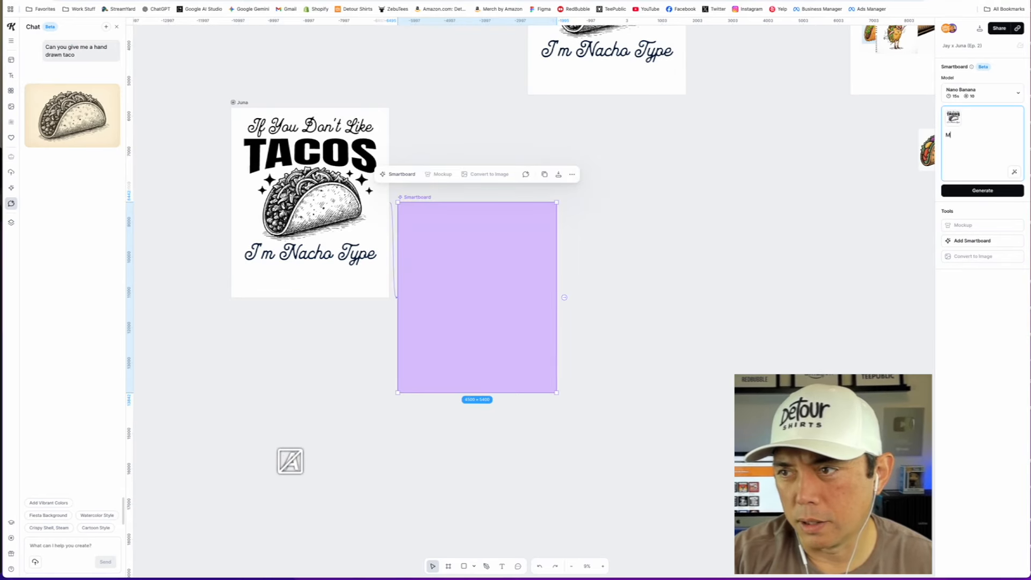
{"action": "type", "text": "ake the word Ta"}
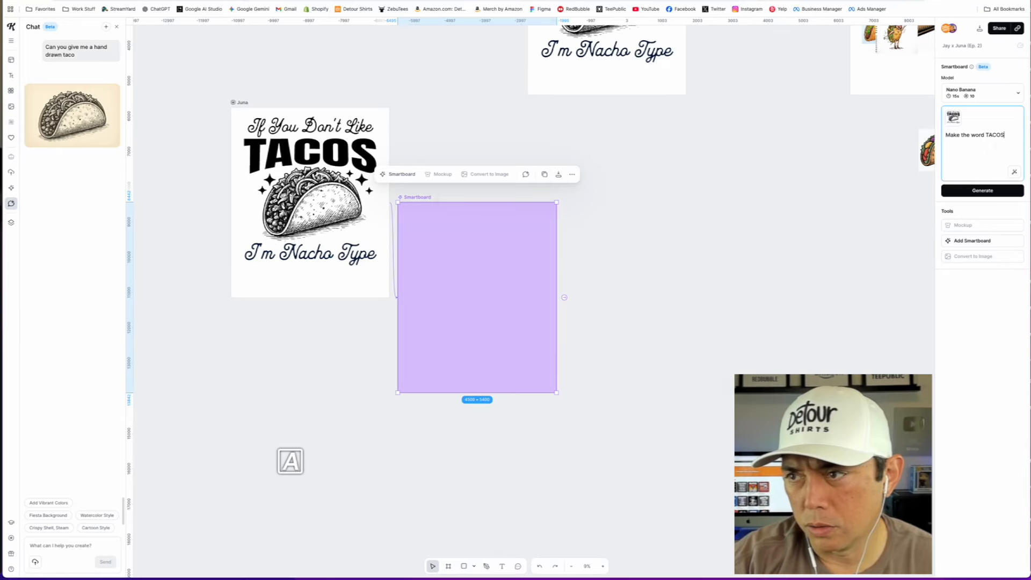
{"action": "key", "text": "Return"}
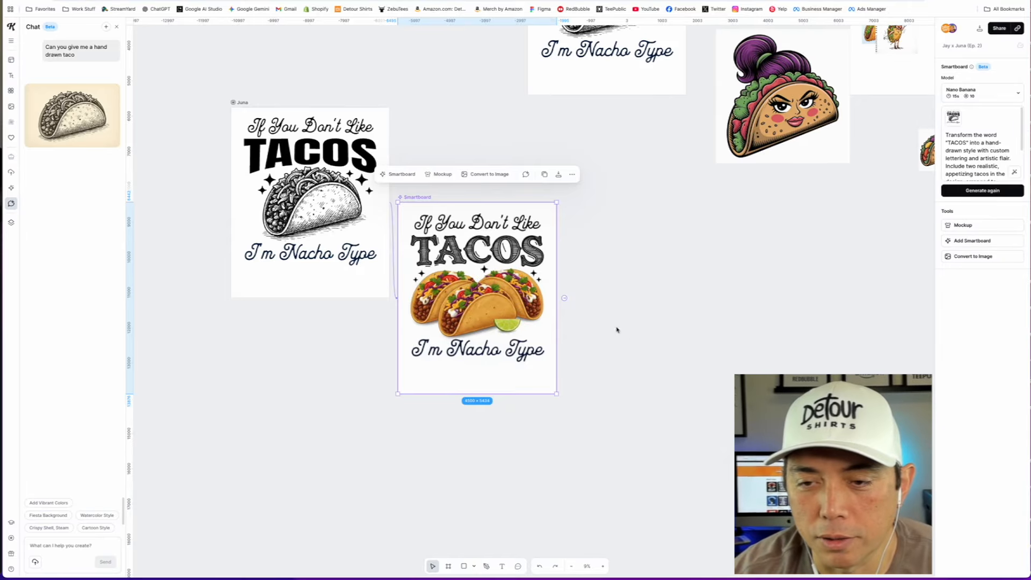
Move the Taco Queen Smartboard to the empty area below the blank Jay artboard
{"action": "scroll", "coordinate": [497, 281], "scroll_direction": "up", "scroll_amount": 3}
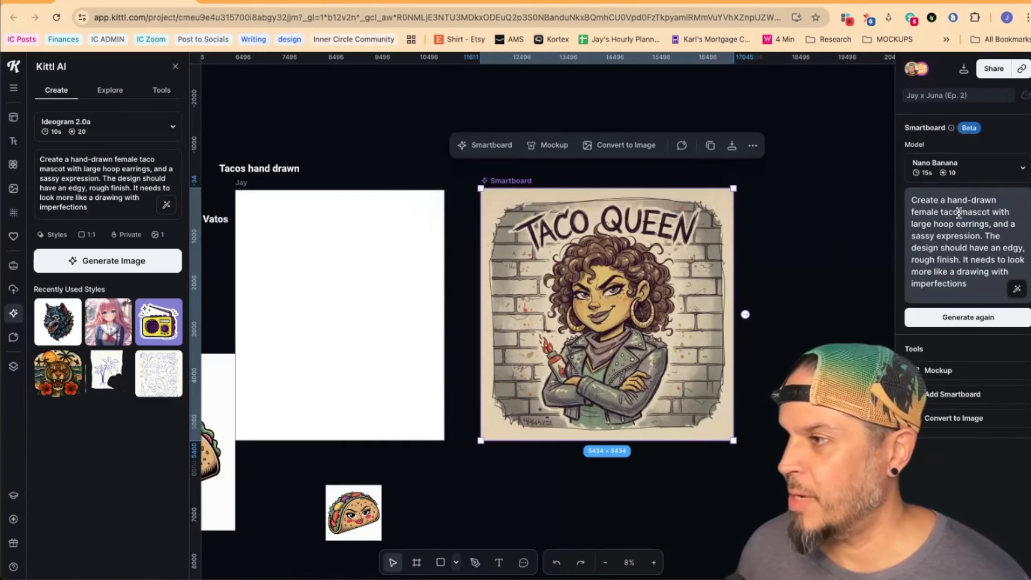
{"action": "scroll", "coordinate": [644, 331], "scroll_direction": "down", "scroll_amount": 5}
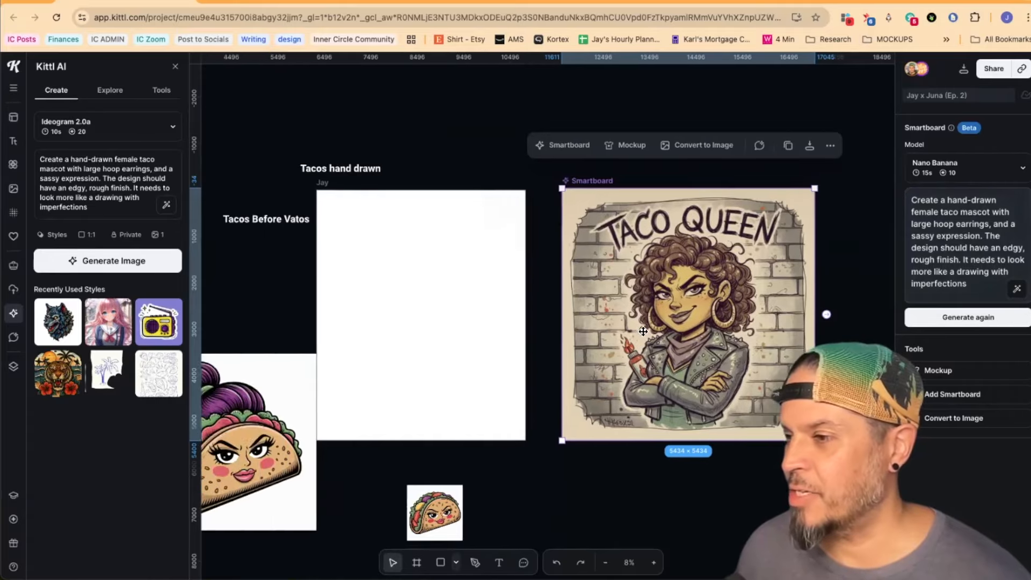
{"action": "scroll", "coordinate": [644, 331], "scroll_direction": "down", "scroll_amount": 2}
{"action": "scroll", "coordinate": [643, 330], "scroll_direction": "left", "scroll_amount": 2}
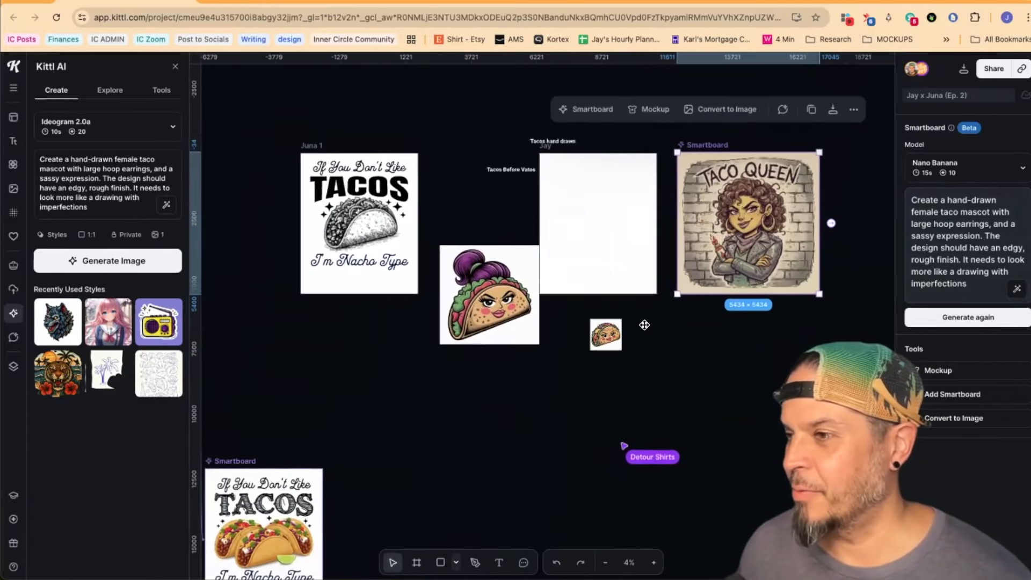
{"action": "left_click_drag", "start_coordinate": [741, 197], "coordinate": [700, 363]}
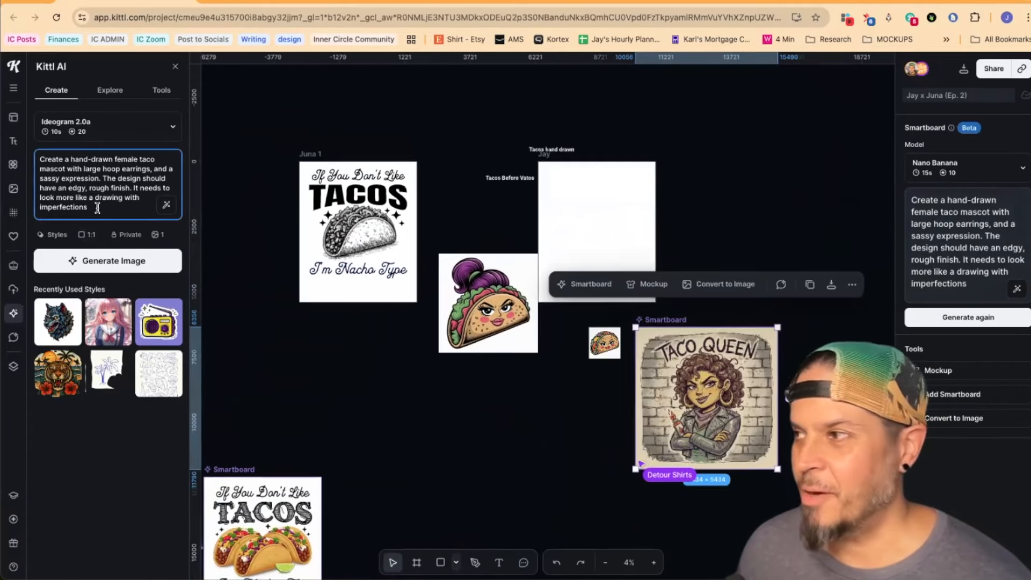
Generate an image from the edgy hand-drawn female taco prompt, and request a nacho Smartboard variation with a hand drawn feel and two tacos
{"action": "left_click_drag", "start_coordinate": [97, 208], "coordinate": [20, 130]}
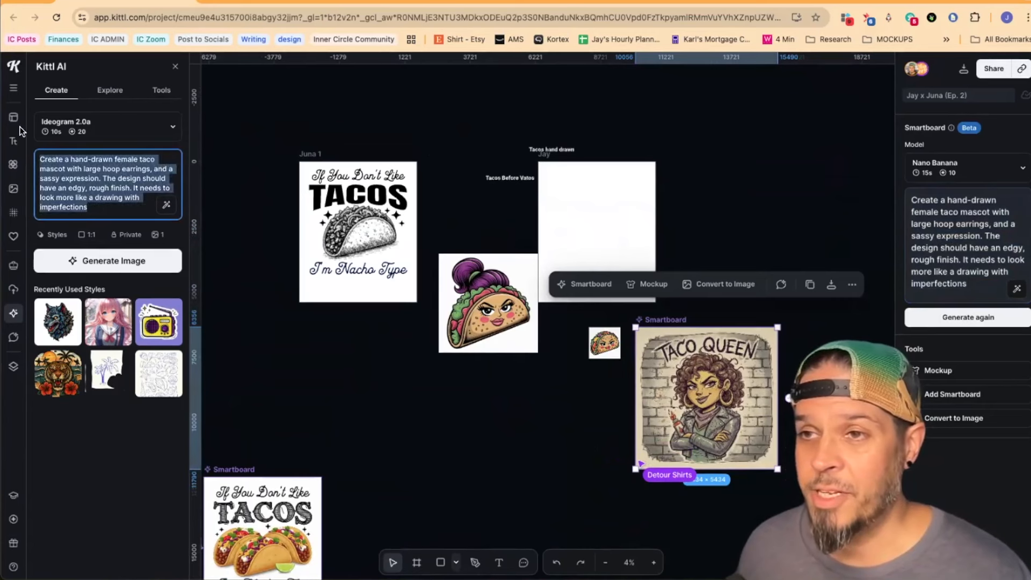
{"action": "left_click", "coordinate": [60, 143]}
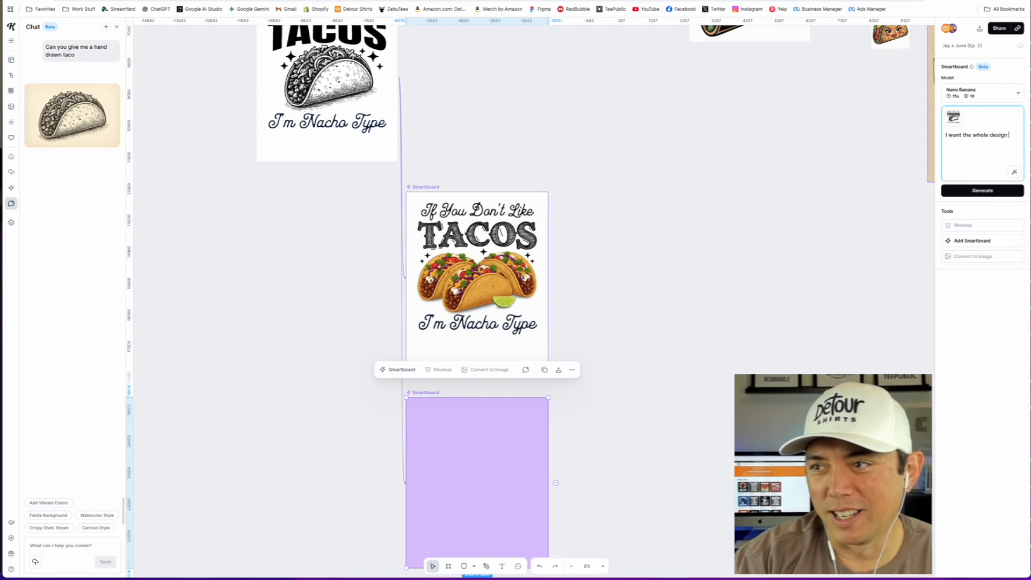
{"action": "type", "text": "ve"}
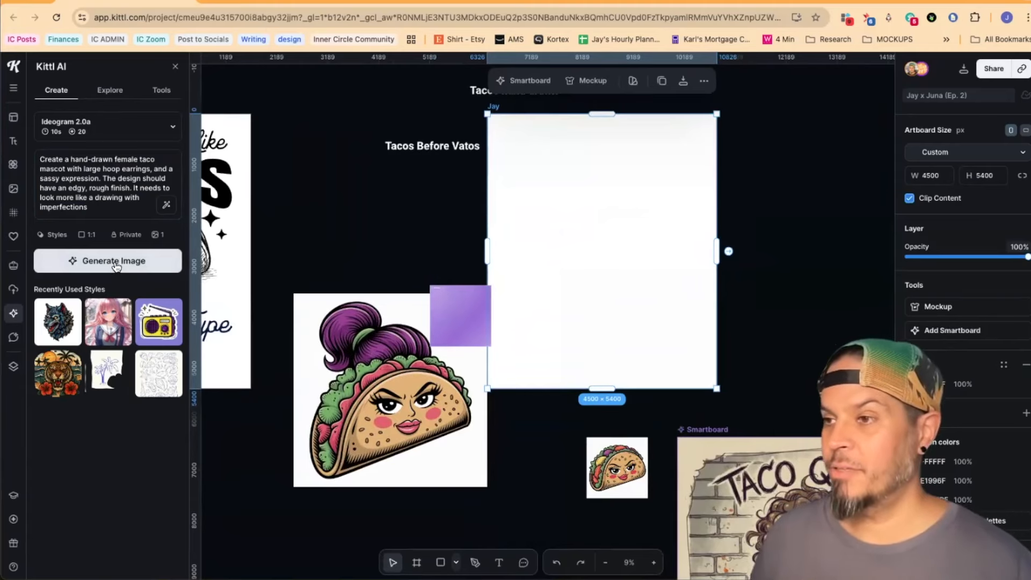
Examine the Taco Queen Smartboard illustration up close and compare it with the generated taco mascots
{"action": "scroll", "coordinate": [832, 520], "scroll_direction": "down", "scroll_amount": 5}
{"action": "scroll", "coordinate": [832, 520], "scroll_direction": "right", "scroll_amount": 4}
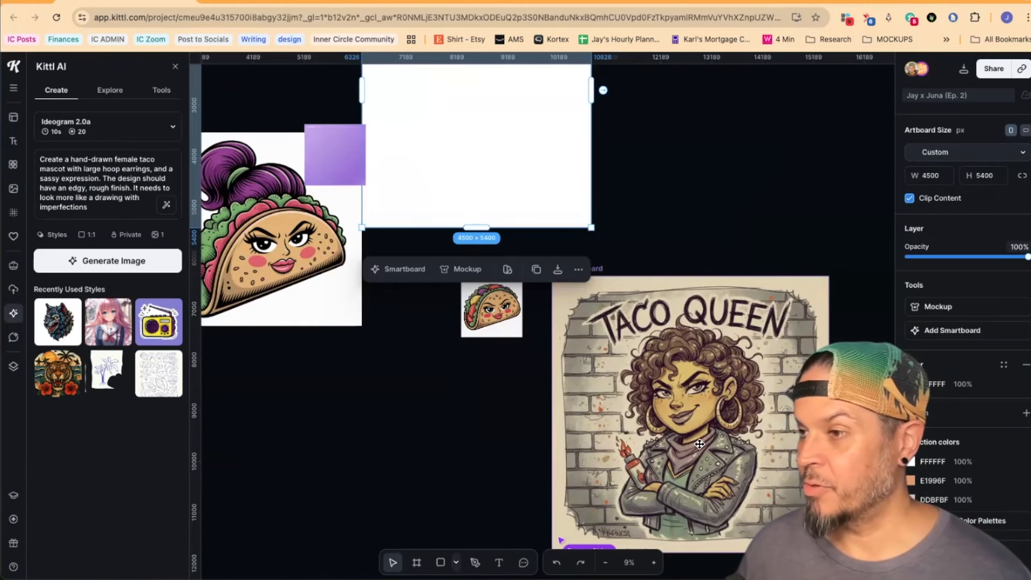
{"action": "scroll", "coordinate": [664, 492], "scroll_direction": "down", "scroll_amount": 3}
{"action": "scroll", "coordinate": [664, 493], "scroll_direction": "right", "scroll_amount": 2}
{"action": "scroll", "coordinate": [657, 419], "scroll_direction": "up", "scroll_amount": 5}
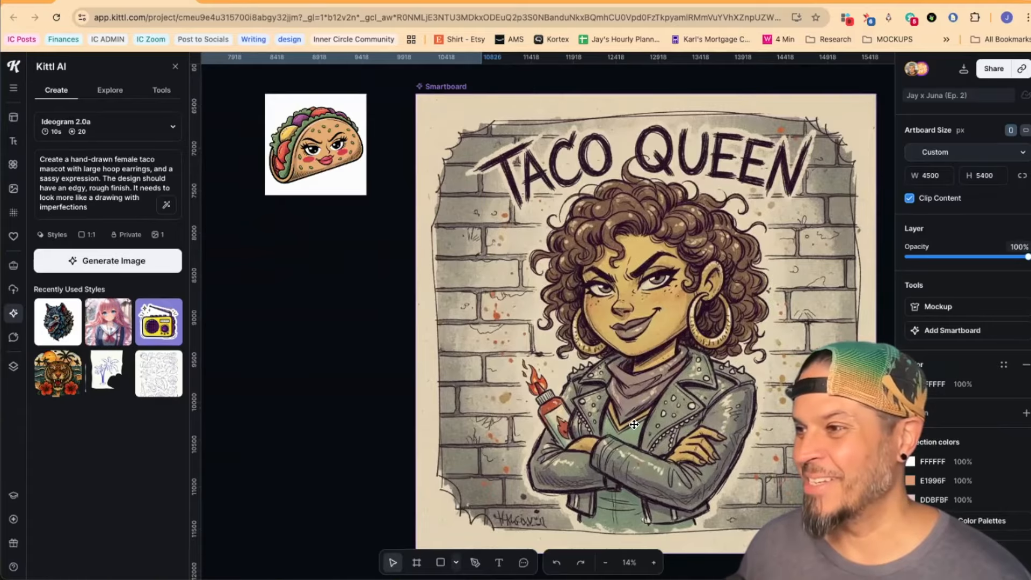
{"action": "scroll", "coordinate": [618, 418], "scroll_direction": "down", "scroll_amount": 5}
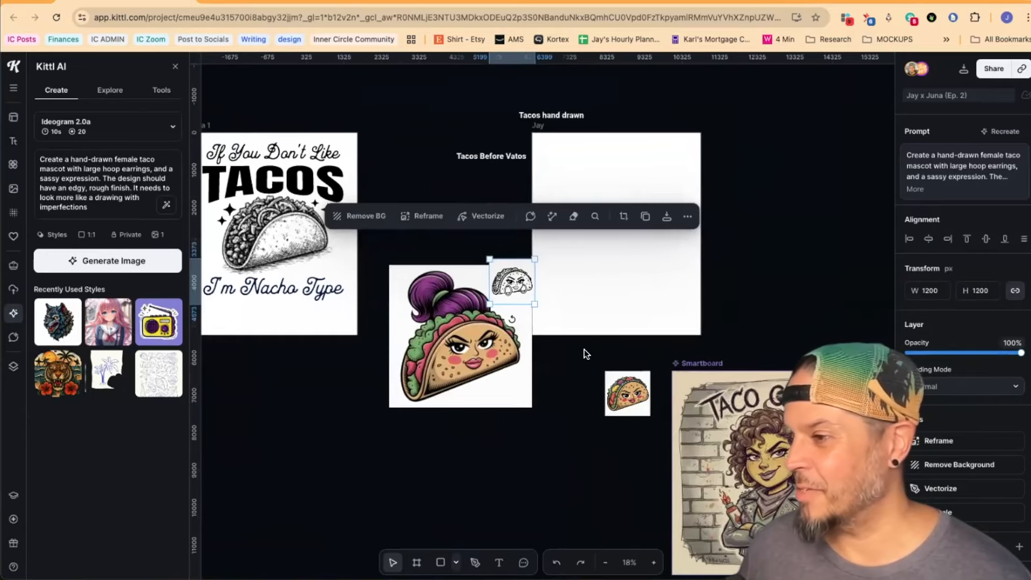
Move the Taco Queen Smartboard onto the Jay artboard, shrink it to about 3700 px square and centre it horizontally
{"action": "scroll", "coordinate": [585, 354], "scroll_direction": "right", "scroll_amount": 2}
{"action": "scroll", "coordinate": [586, 354], "scroll_direction": "down", "scroll_amount": 1}
{"action": "left_click_drag", "start_coordinate": [692, 436], "coordinate": [758, 210]}
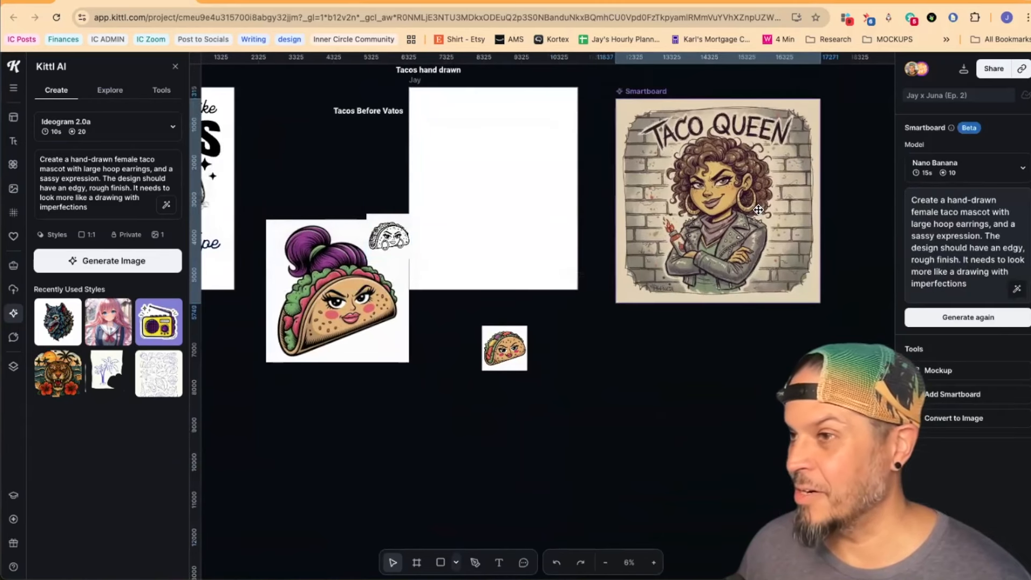
{"action": "scroll", "coordinate": [773, 241], "scroll_direction": "left", "scroll_amount": 3}
{"action": "scroll", "coordinate": [773, 241], "scroll_direction": "up", "scroll_amount": 2}
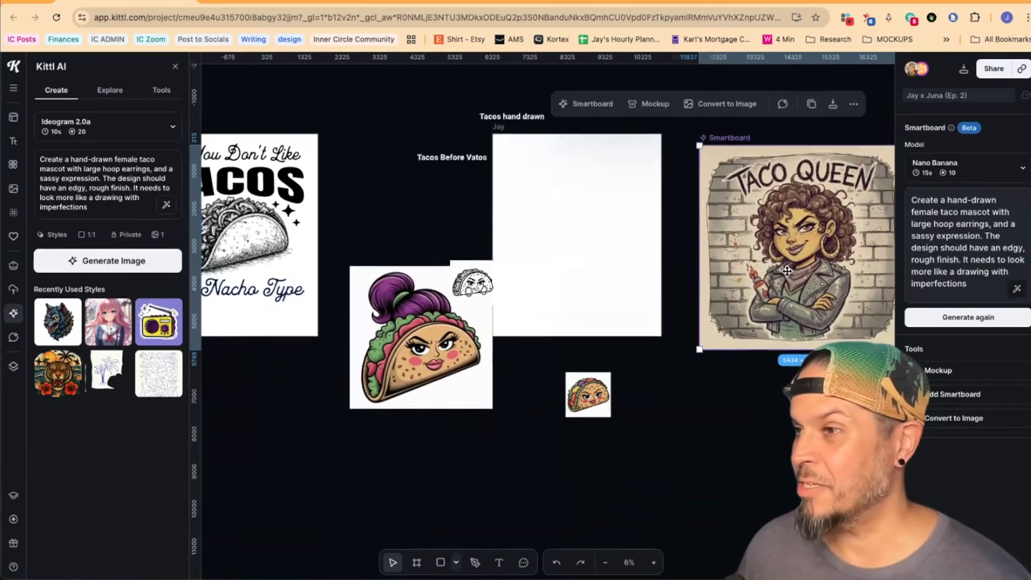
{"action": "left_click_drag", "start_coordinate": [787, 271], "coordinate": [564, 256]}
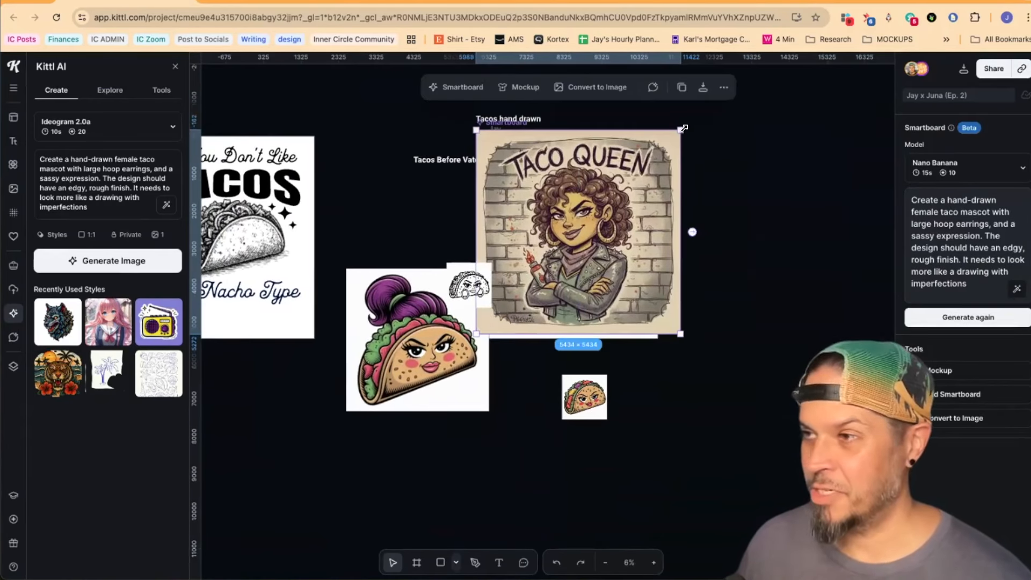
{"action": "left_click_drag", "start_coordinate": [683, 129], "coordinate": [650, 161]}
{"action": "left_click_drag", "start_coordinate": [605, 203], "coordinate": [599, 203]}
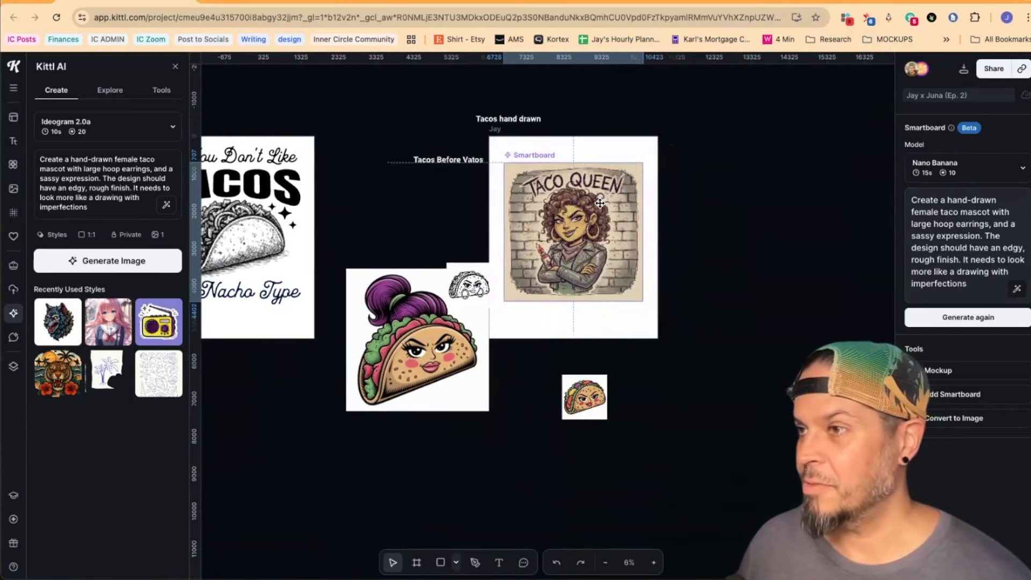
Convert the black-and-white two-taco Smartboard to a vectorized image and select the anchor points of its "I'm Nacho Type" lettering
{"action": "scroll", "coordinate": [599, 204], "scroll_direction": "up", "scroll_amount": 2}
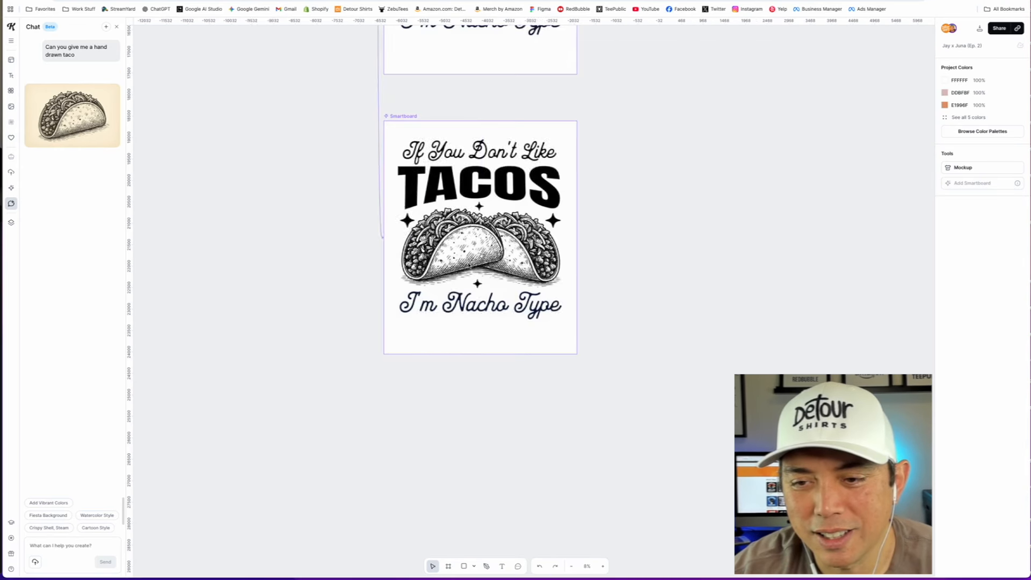
{"action": "left_click", "coordinate": [464, 128]}
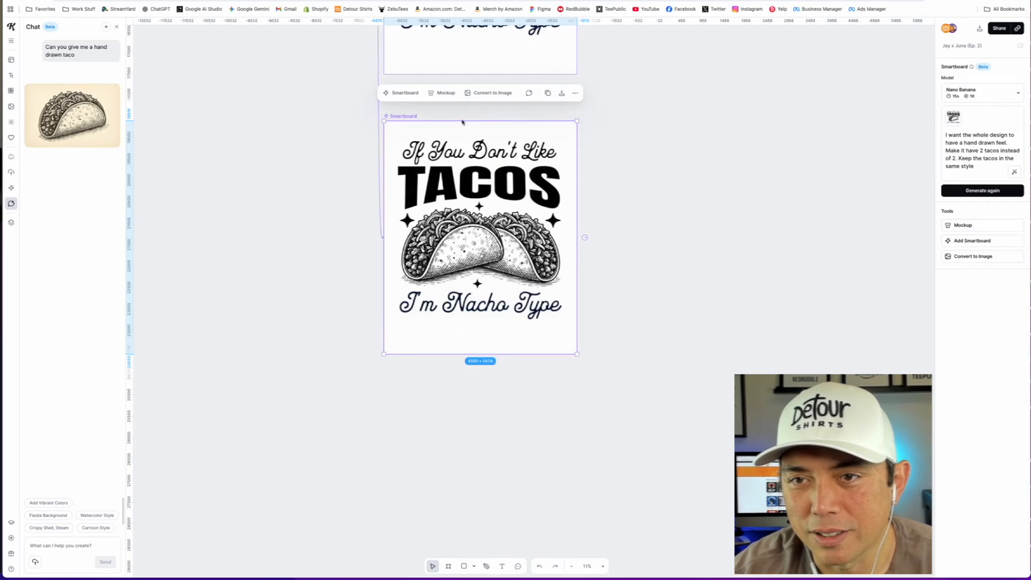
{"action": "left_click", "coordinate": [489, 93]}
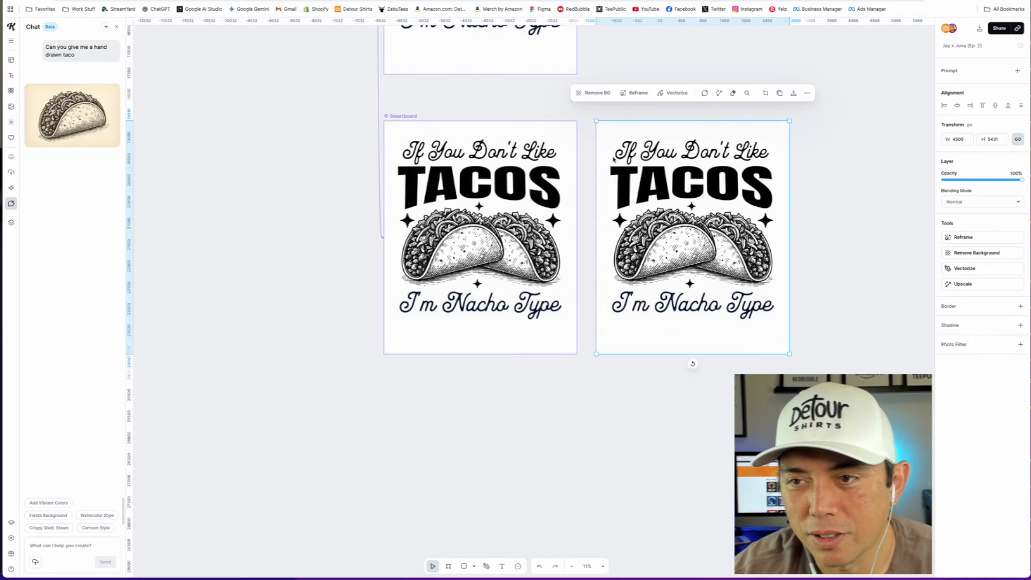
{"action": "left_click", "coordinate": [673, 93]}
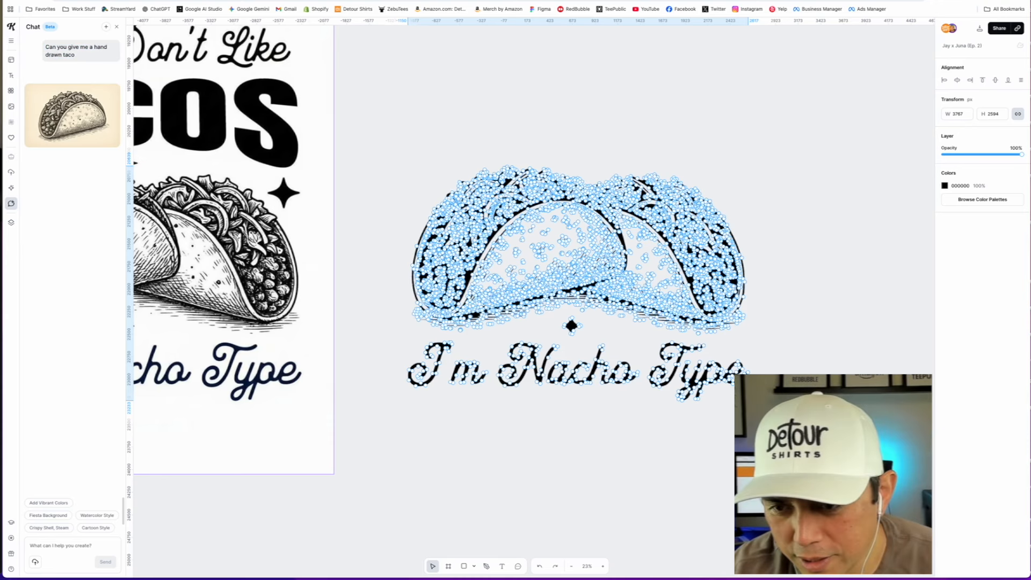
{"action": "left_click_drag", "start_coordinate": [835, 442], "coordinate": [392, 355]}
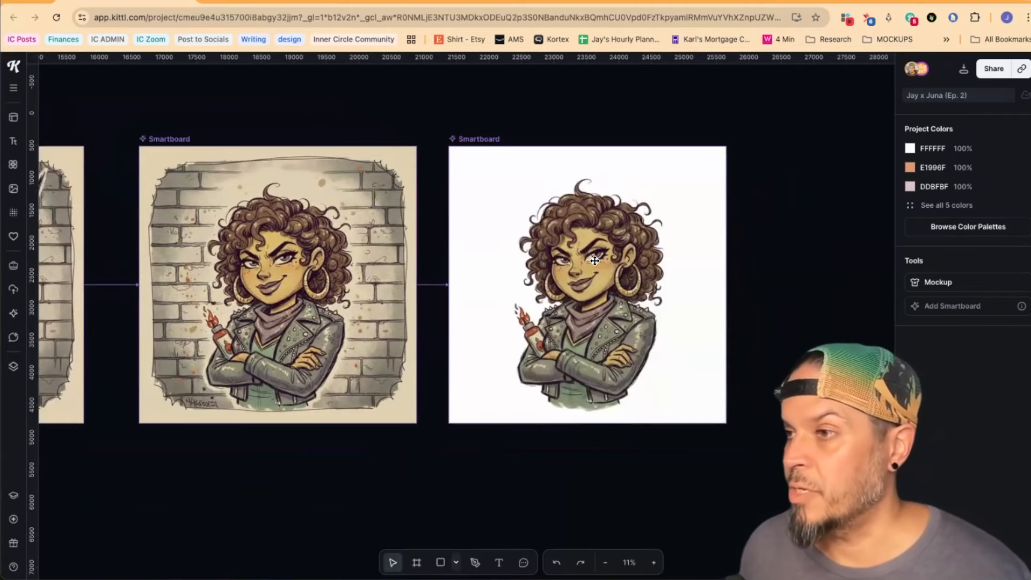
Add a Smartboard variation based on the curly-haired woman illustration with the white background
{"action": "left_click", "coordinate": [952, 306]}
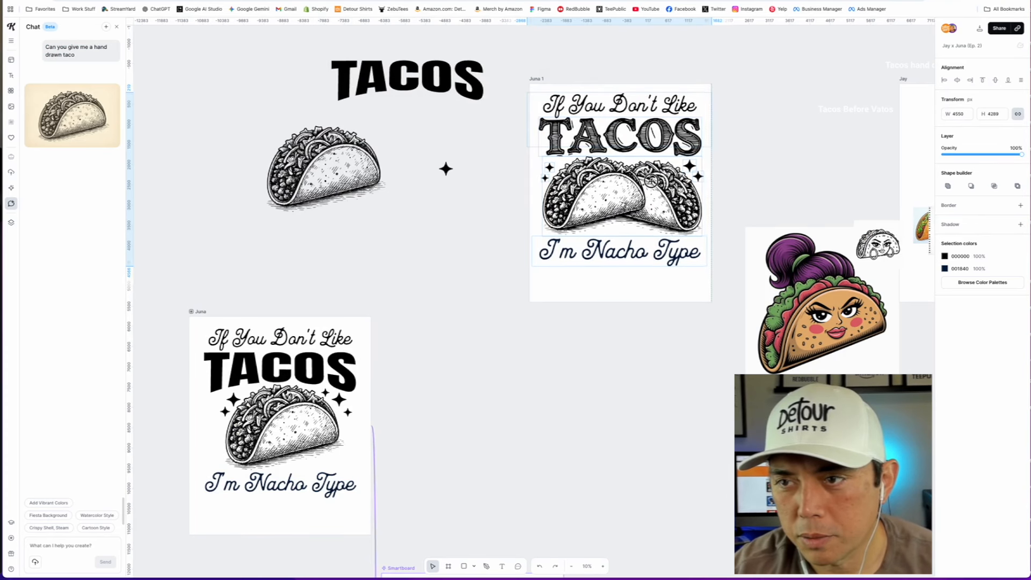
Recolour the "If You Don't Like" line on the Juna 1 artboard to a dark reddish brown
{"action": "left_click_drag", "start_coordinate": [651, 181], "coordinate": [651, 180]}
{"action": "left_click", "coordinate": [945, 186]}
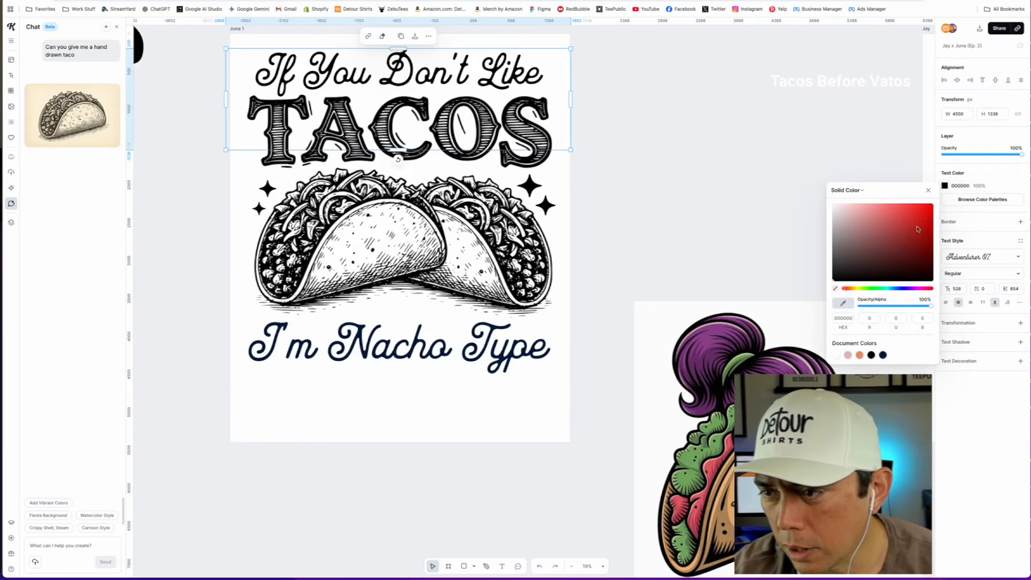
{"action": "left_click_drag", "start_coordinate": [917, 229], "coordinate": [918, 247]}
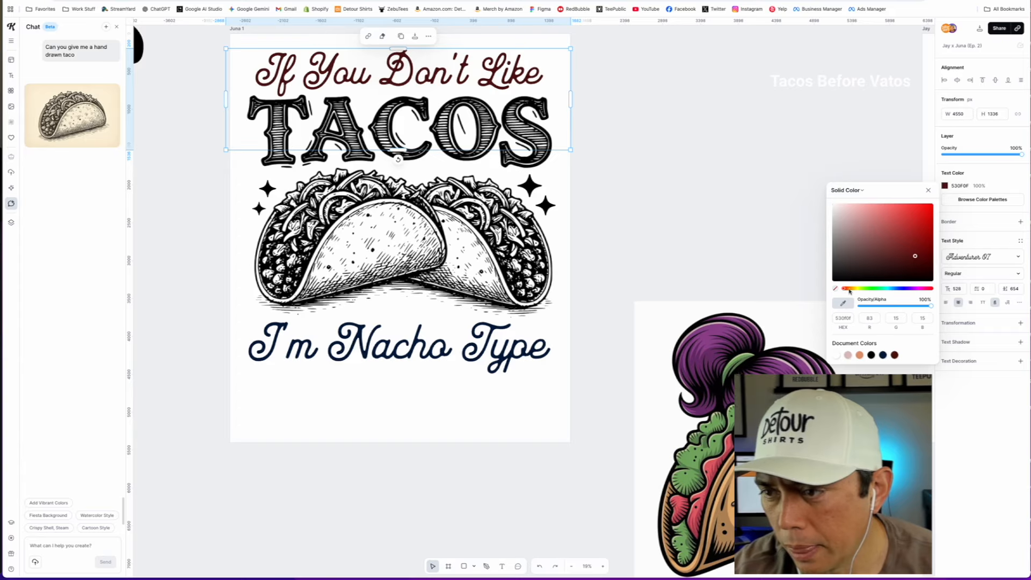
{"action": "left_click_drag", "start_coordinate": [850, 291], "coordinate": [843, 291]}
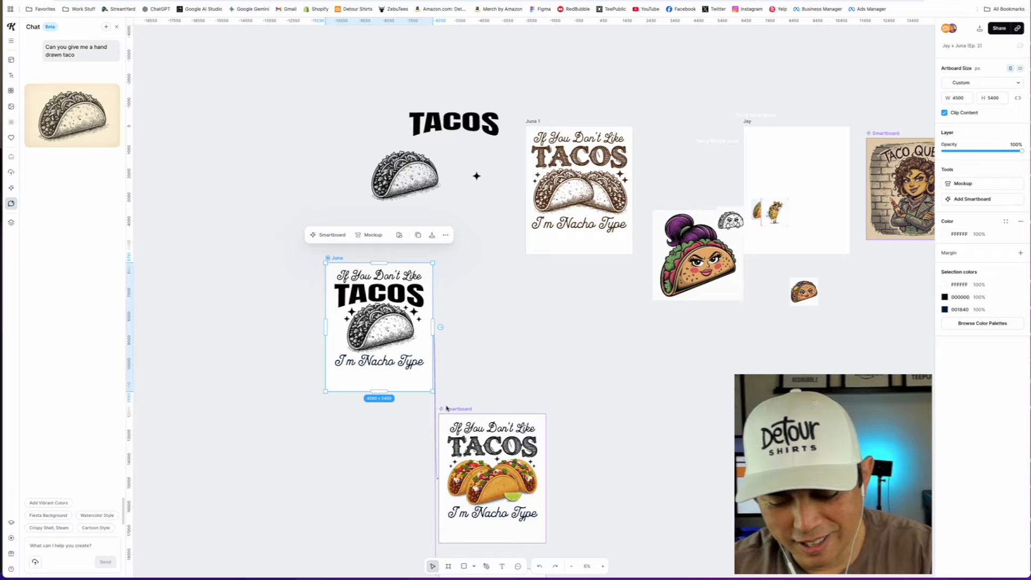
Delete the single-taco Juna artboard copy and the Smartboard with the realistic coloured tacos
{"action": "key", "text": "Delete"}
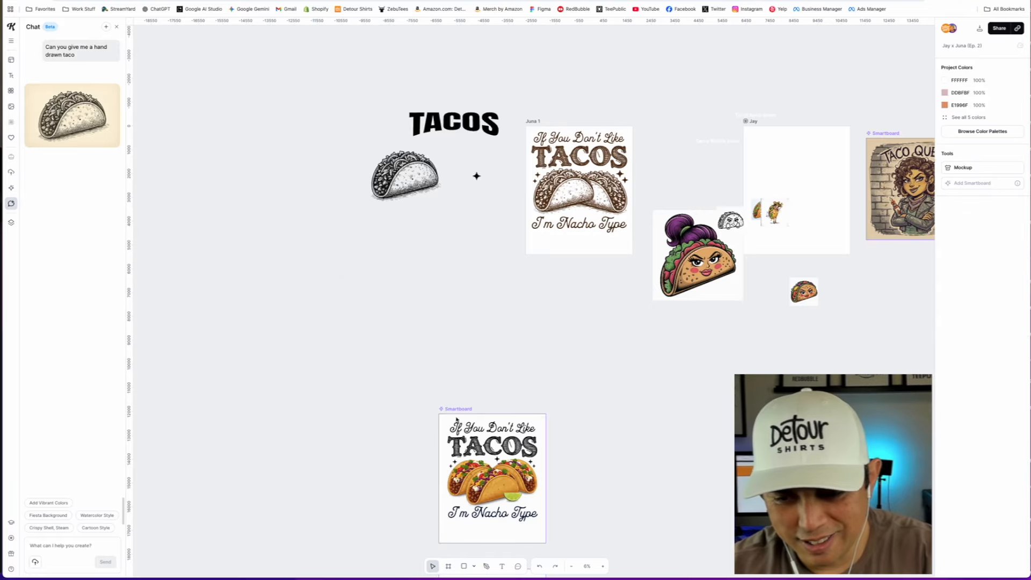
{"action": "left_click", "coordinate": [456, 420]}
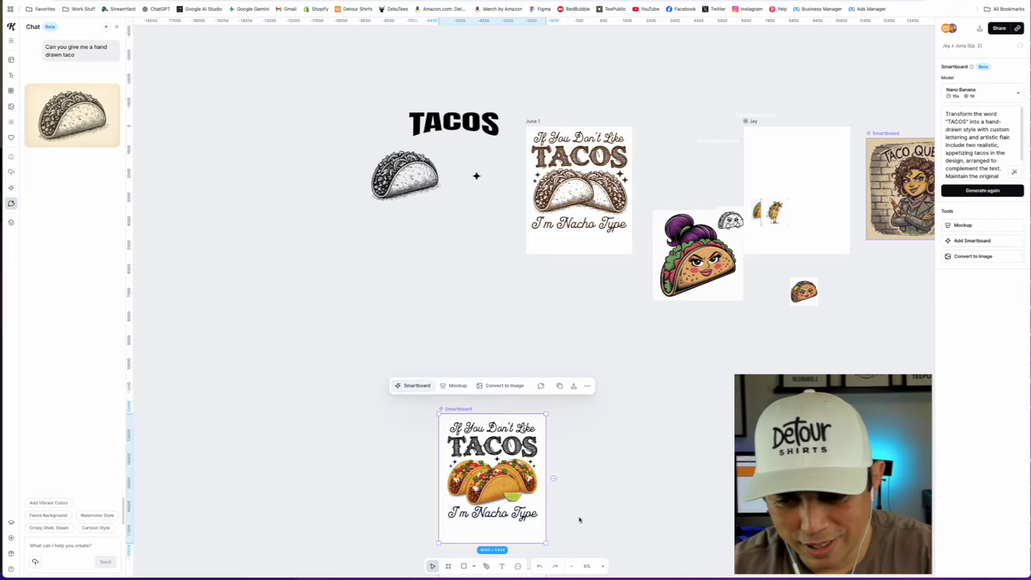
{"action": "key", "text": "Delete"}
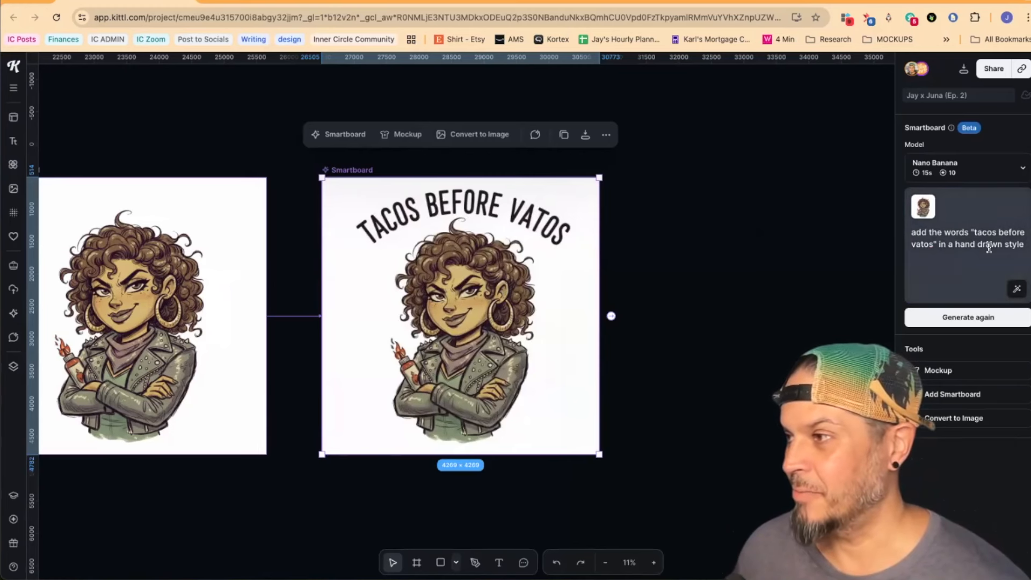
Generate a Smartboard variation of the Juna 1 artboard with the prompt "Make this work on a solid black background"
{"action": "left_click", "coordinate": [612, 315]}
{"action": "left_click", "coordinate": [910, 256]}
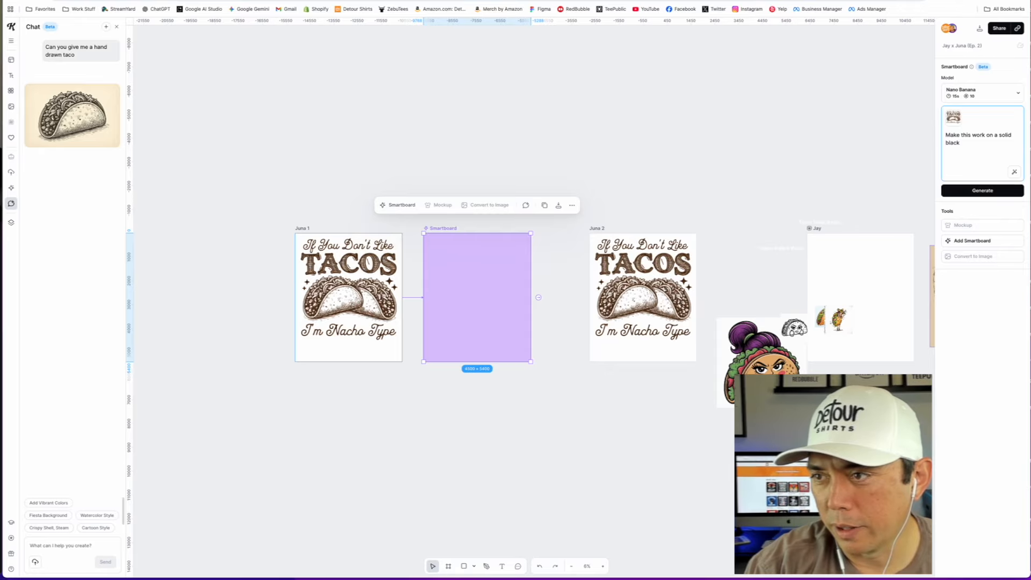
{"action": "left_click", "coordinate": [1015, 172]}
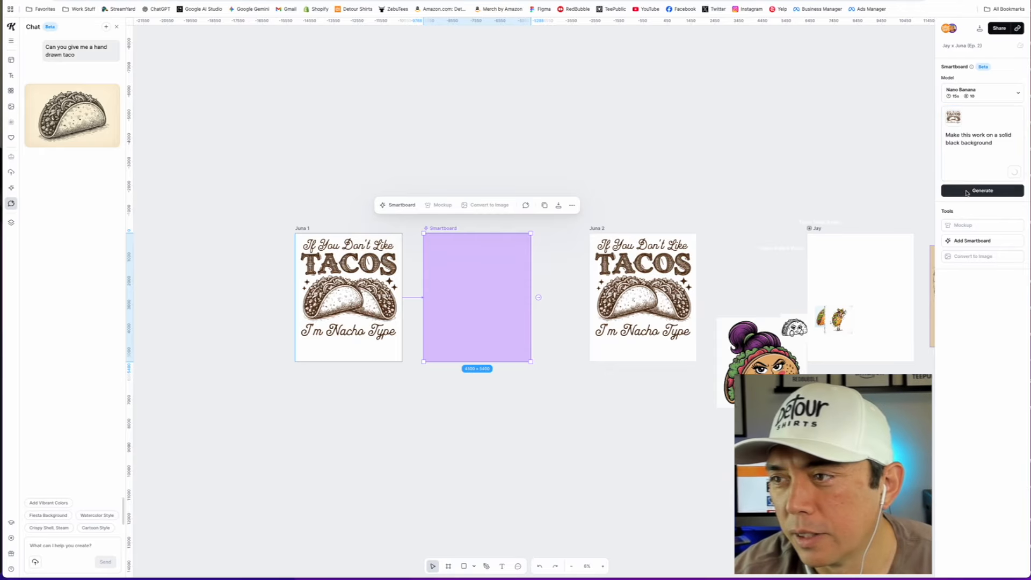
{"action": "left_click", "coordinate": [975, 192]}
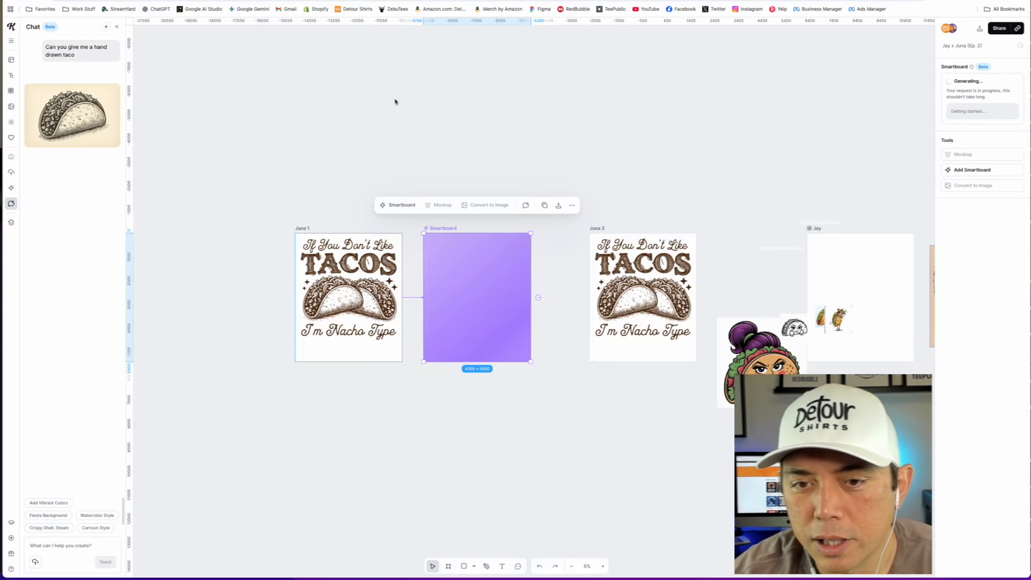
Set the Juna 1 artboard's background colour to black, 000000
{"action": "scroll", "coordinate": [361, 300], "scroll_direction": "up", "scroll_amount": 5}
{"action": "left_click", "coordinate": [361, 300]}
{"action": "left_click", "coordinate": [944, 234]}
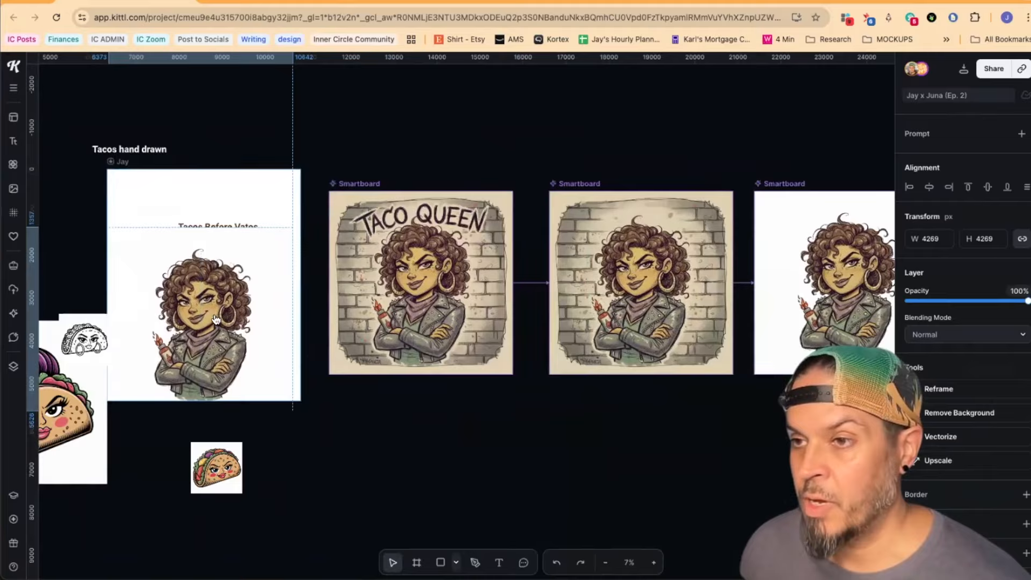
Select the curly-haired woman image on the Jay artboard
{"action": "left_click", "coordinate": [214, 319]}
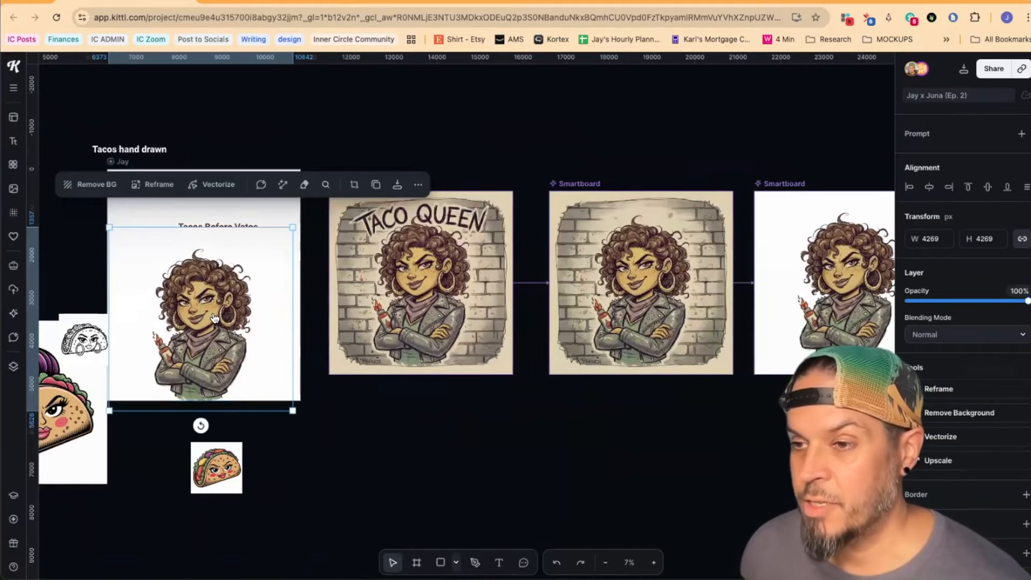
{"action": "scroll", "coordinate": [214, 319], "scroll_direction": "up", "scroll_amount": 3}
{"action": "scroll", "coordinate": [288, 324], "scroll_direction": "left", "scroll_amount": 5}
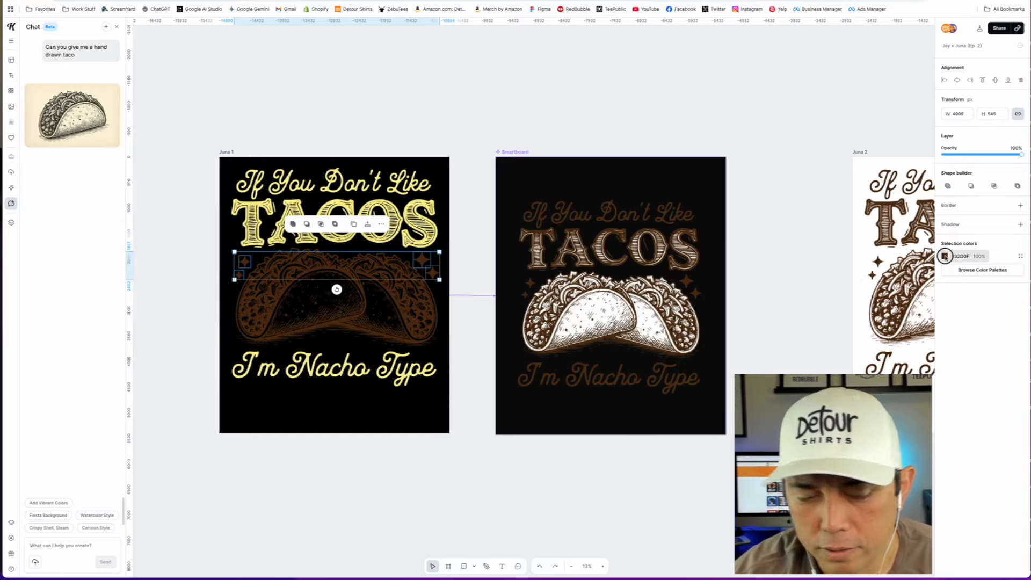
Recolour the sparkle stars on Juna 1 pale yellow and add a border to the two-taco illustration
{"action": "left_click", "coordinate": [945, 257]}
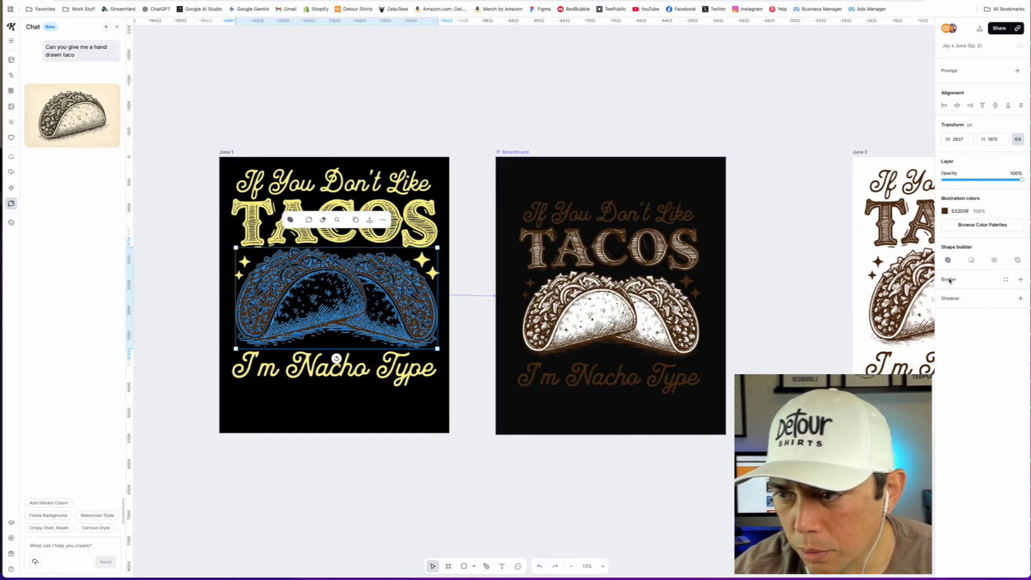
{"action": "left_click", "coordinate": [955, 280]}
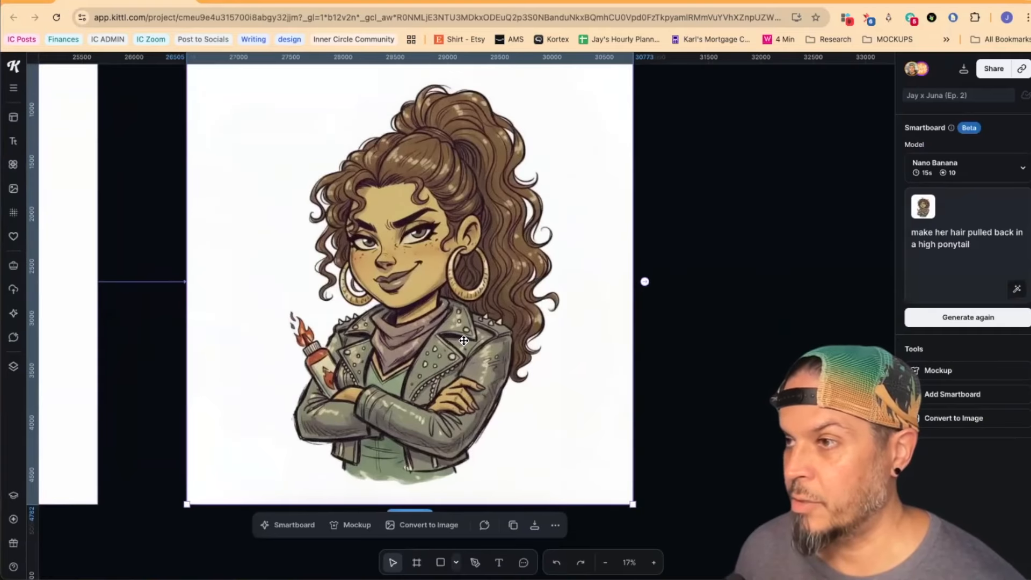
Convert the high-ponytail woman Smartboard to an image and position the background-free figure on the black Jay artboard
{"action": "scroll", "coordinate": [464, 340], "scroll_direction": "down", "scroll_amount": 5}
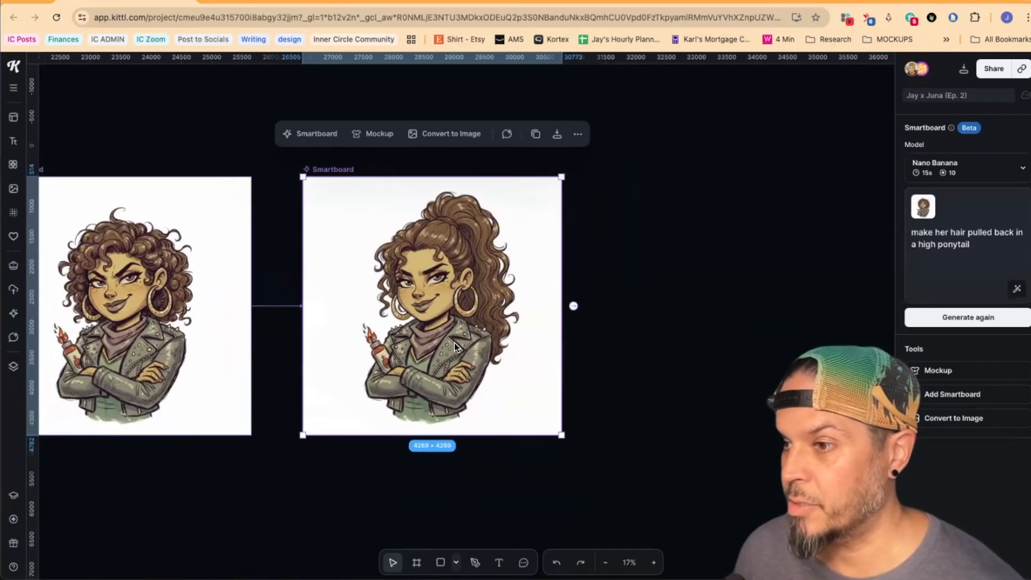
{"action": "left_click", "coordinate": [433, 139]}
{"action": "scroll", "coordinate": [334, 262], "scroll_direction": "down", "scroll_amount": 5}
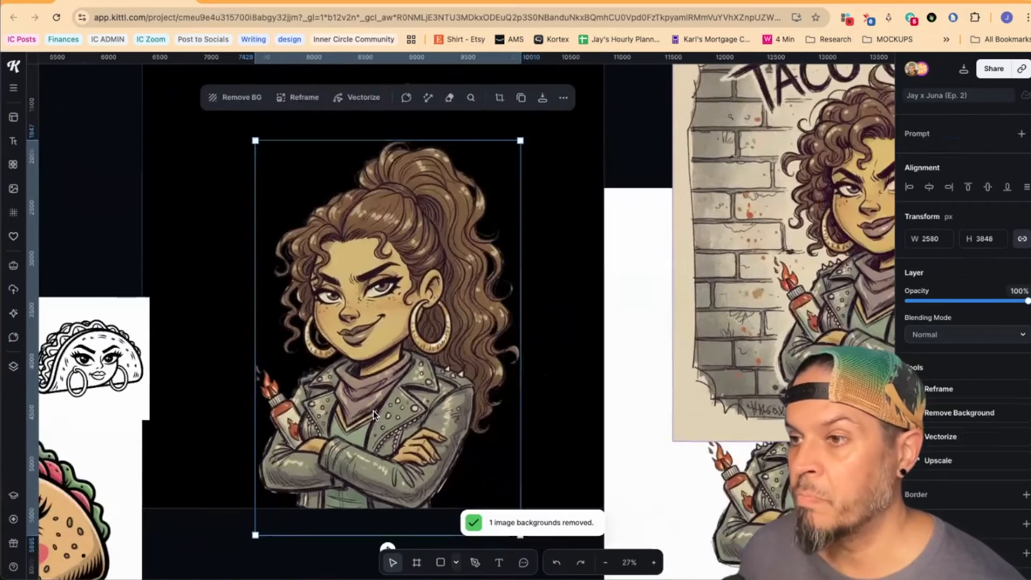
{"action": "scroll", "coordinate": [372, 411], "scroll_direction": "down", "scroll_amount": 3}
{"action": "left_click_drag", "start_coordinate": [381, 447], "coordinate": [378, 403]}
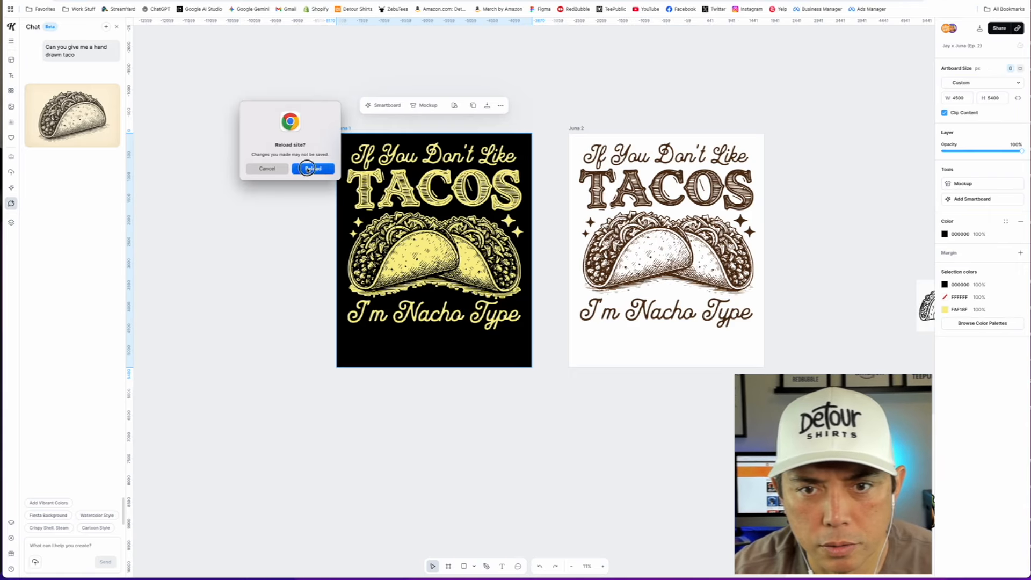
Reload the project page and select the "Vatos" text on the Jay artboard
{"action": "left_click", "coordinate": [307, 169]}
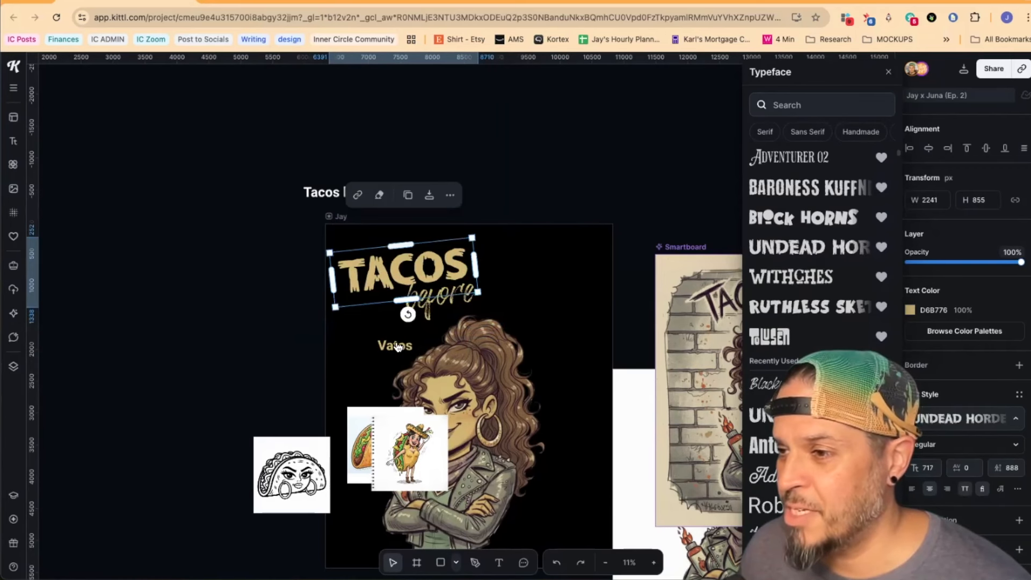
{"action": "left_click", "coordinate": [397, 346]}
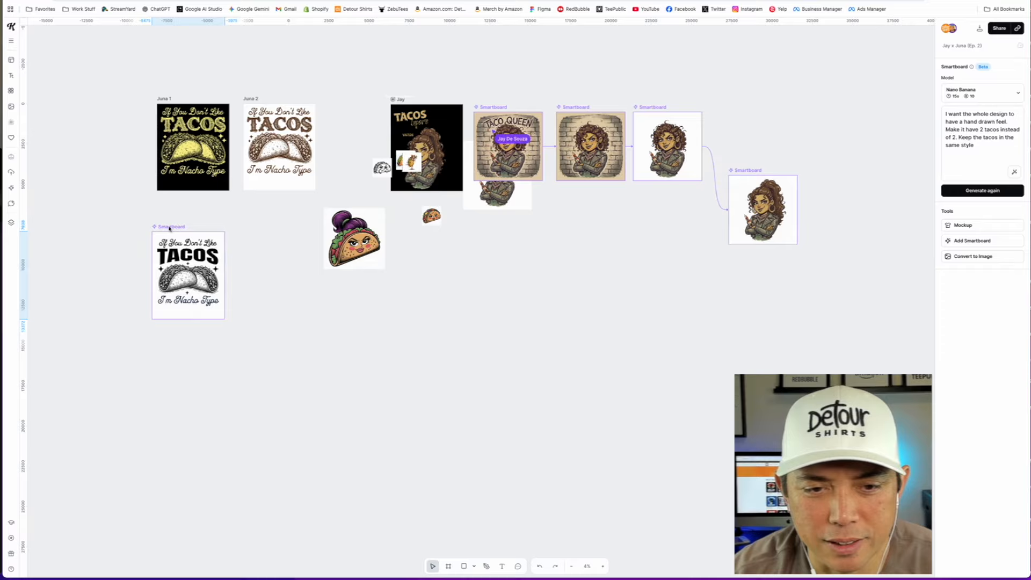
Delete the black-and-white two-taco Smartboard below the Juna 1 artboard
{"action": "left_click", "coordinate": [170, 229]}
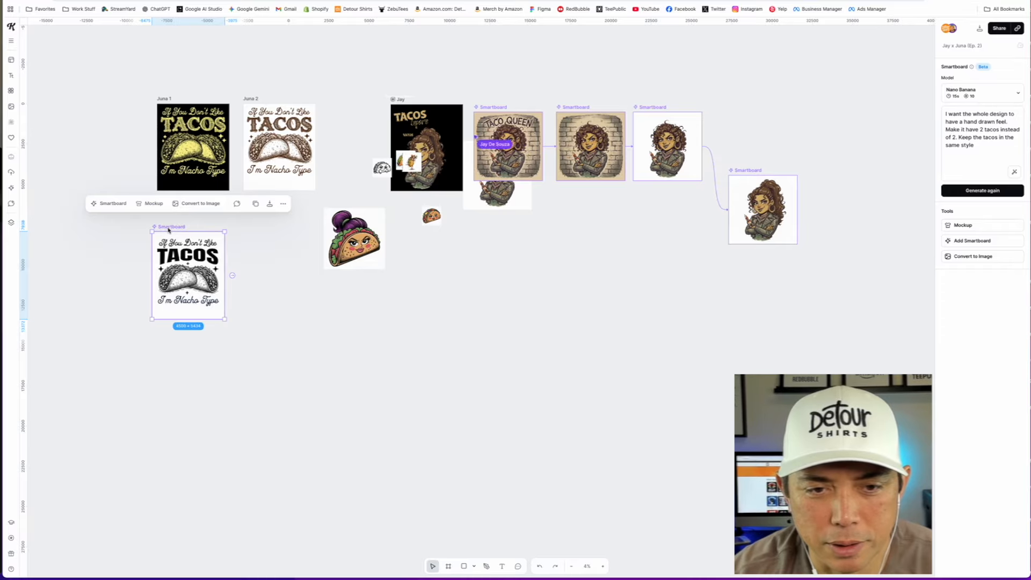
{"action": "key", "text": "Delete"}
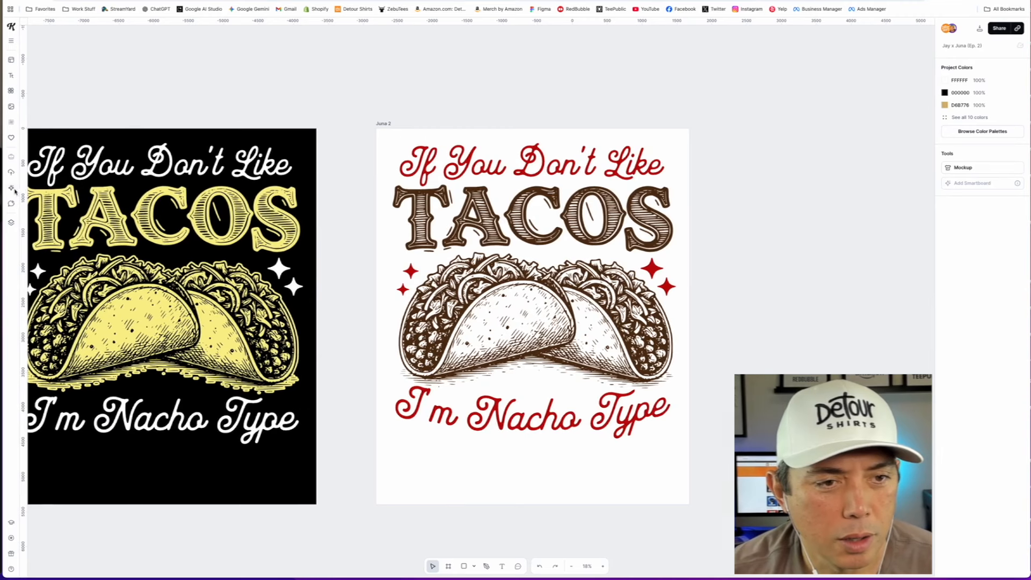
Search the illustration library for "hand drawn" and browse the results for elements suited to the taco design
{"action": "left_click", "coordinate": [12, 189]}
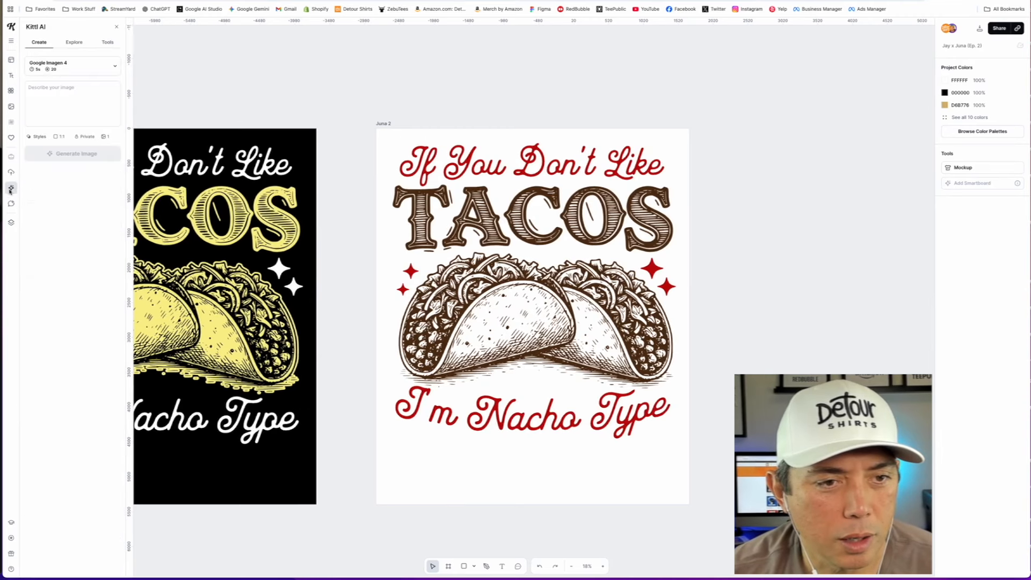
{"action": "left_click", "coordinate": [12, 122]}
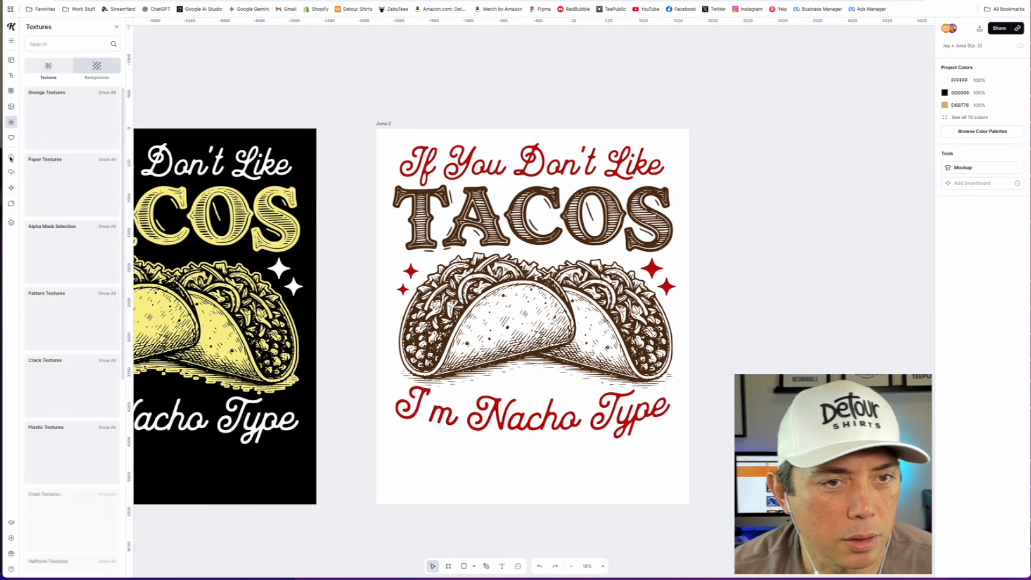
{"action": "left_click", "coordinate": [11, 91]}
{"action": "scroll", "coordinate": [52, 339], "scroll_direction": "down", "scroll_amount": 10}
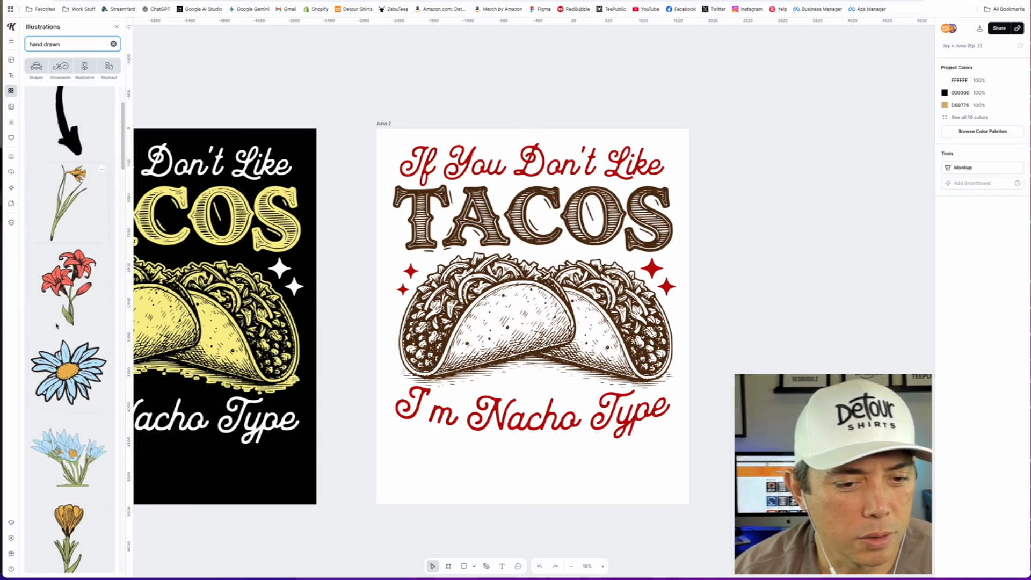
{"action": "scroll", "coordinate": [52, 339], "scroll_direction": "down", "scroll_amount": 5}
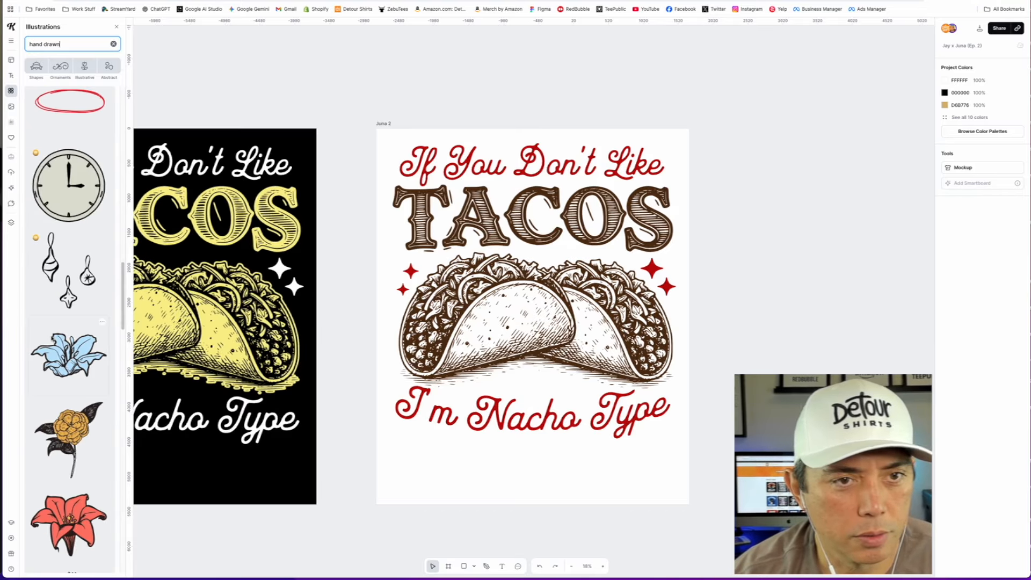
{"action": "scroll", "coordinate": [52, 338], "scroll_direction": "down", "scroll_amount": 10}
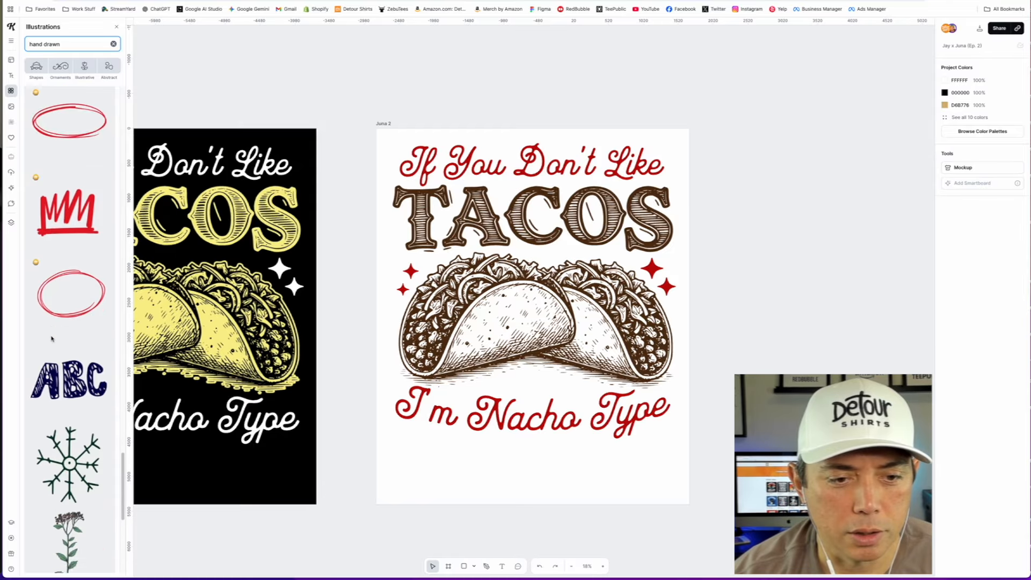
{"action": "scroll", "coordinate": [52, 338], "scroll_direction": "down", "scroll_amount": 10}
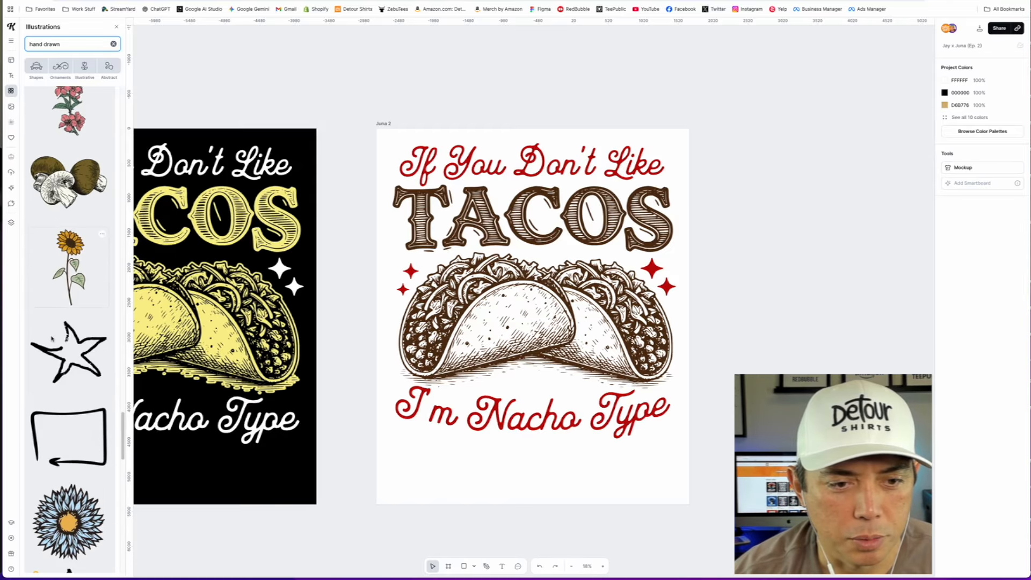
{"action": "scroll", "coordinate": [52, 339], "scroll_direction": "down", "scroll_amount": 8}
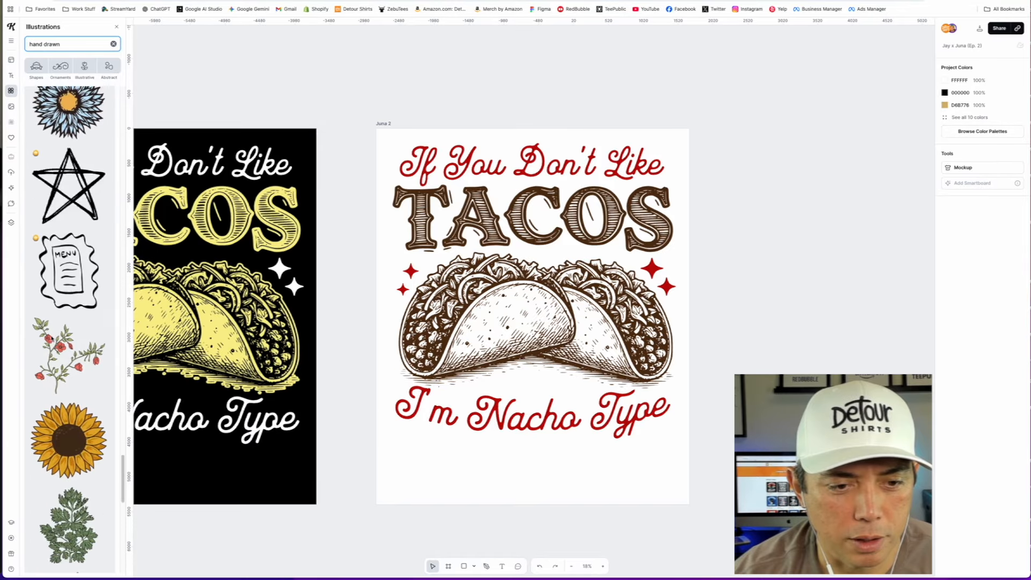
{"action": "scroll", "coordinate": [69, 328], "scroll_direction": "down", "scroll_amount": 5}
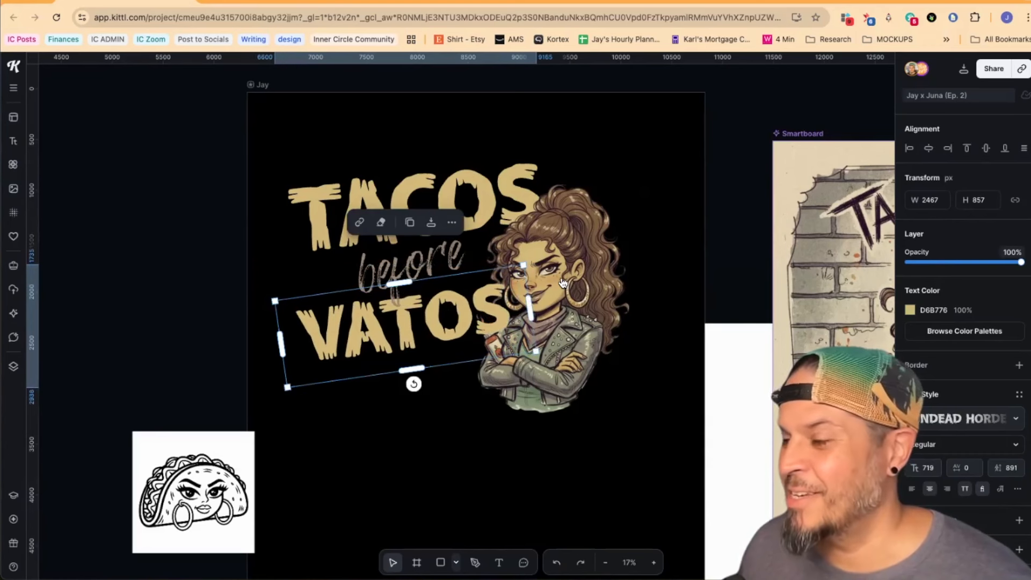
Move the woman slightly away from the lettering on the Jay artboard and open the illustration library search
{"action": "left_click", "coordinate": [557, 267]}
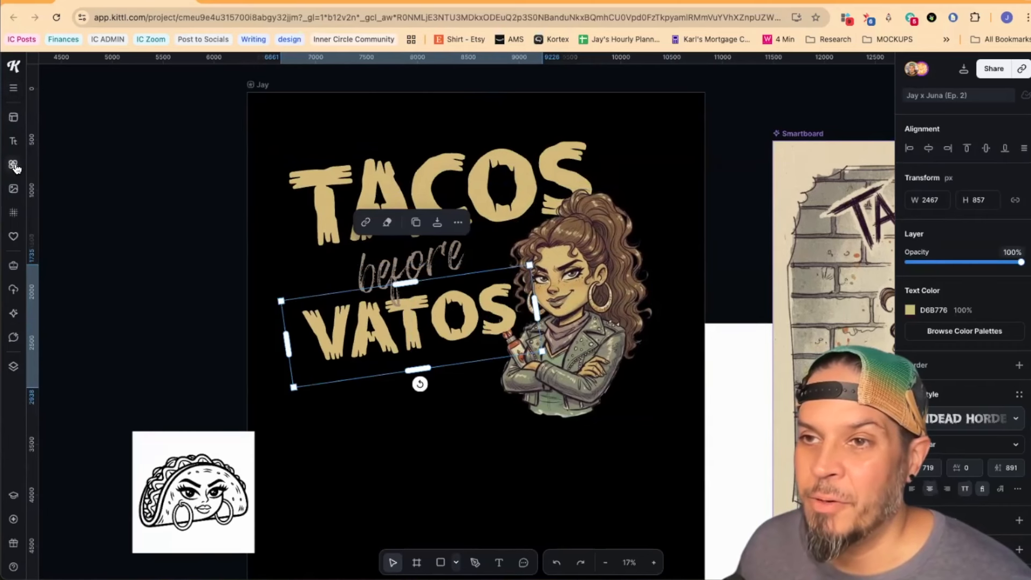
{"action": "left_click", "coordinate": [13, 164]}
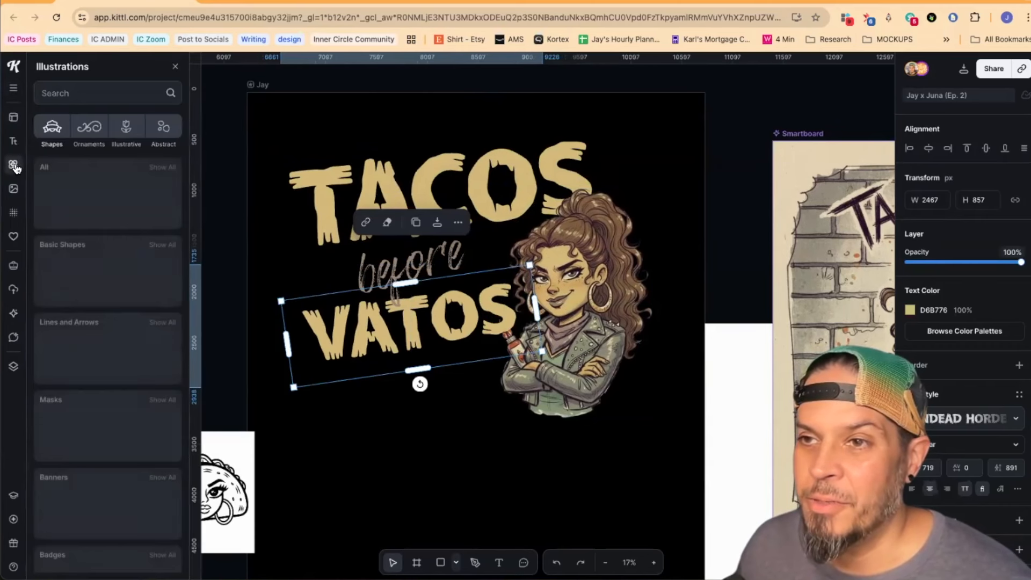
{"action": "left_click", "coordinate": [107, 91]}
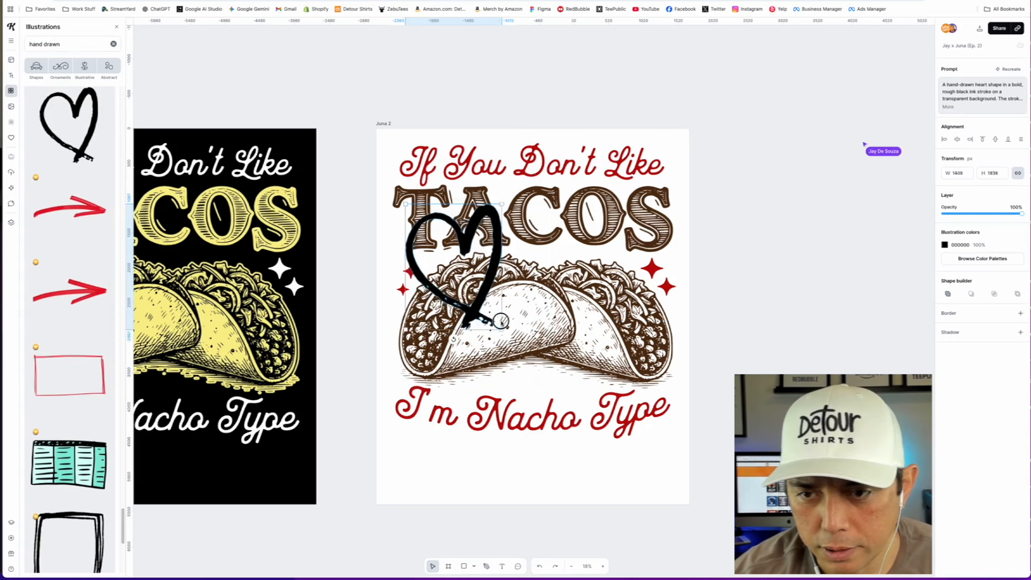
Try a scaled-down hand-drawn black heart near the "I'm Nacho Type" lettering on Juna 2
{"action": "left_click_drag", "start_coordinate": [500, 322], "coordinate": [444, 254]}
{"action": "left_click_drag", "start_coordinate": [431, 245], "coordinate": [537, 396]}
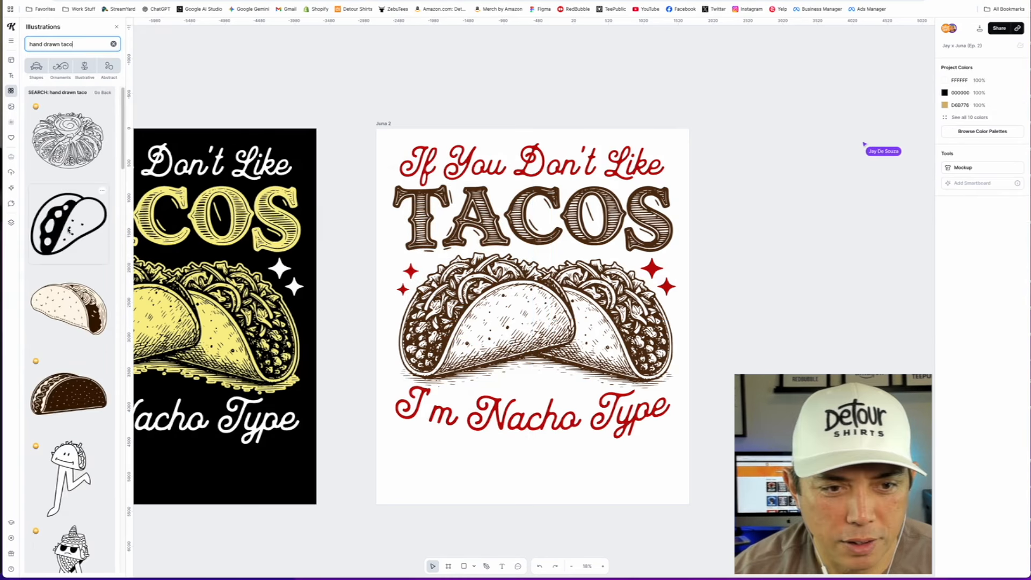
Browse the "hand drawn taco" illustrations in the library for further design elements
{"action": "scroll", "coordinate": [53, 278], "scroll_direction": "down", "scroll_amount": 4}
{"action": "scroll", "coordinate": [53, 278], "scroll_direction": "down", "scroll_amount": 10}
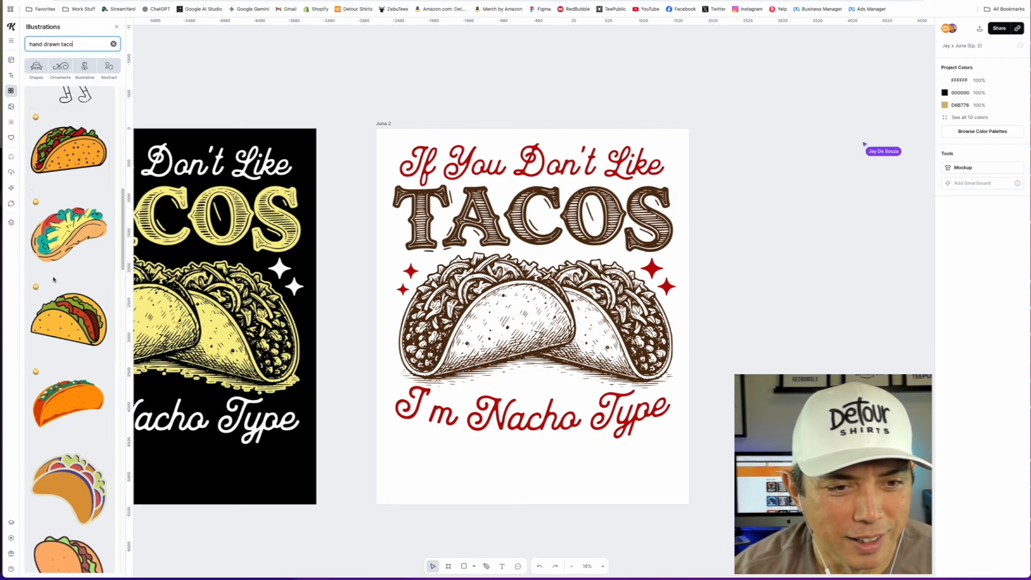
{"action": "scroll", "coordinate": [54, 279], "scroll_direction": "down", "scroll_amount": 10}
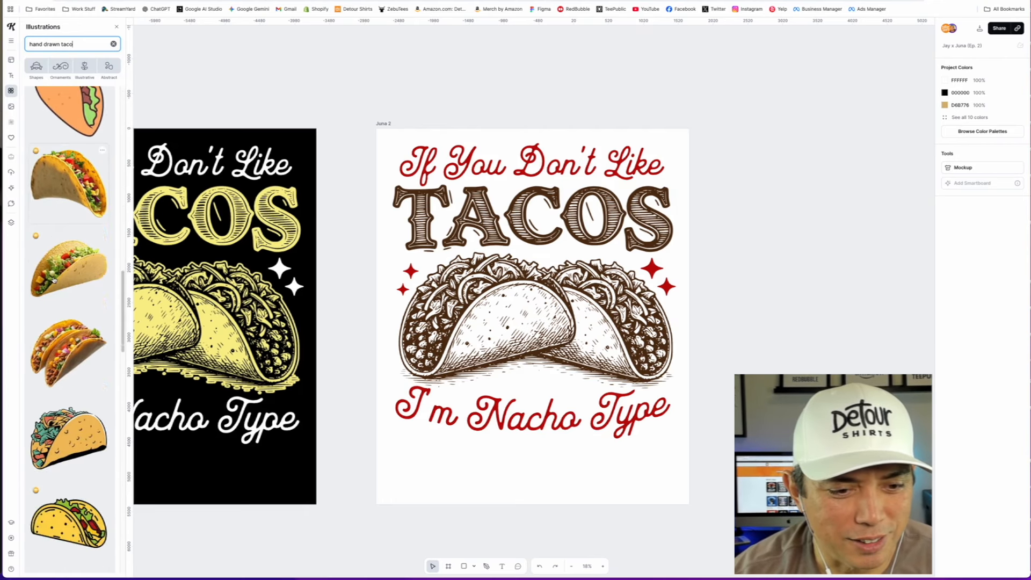
{"action": "scroll", "coordinate": [53, 279], "scroll_direction": "down", "scroll_amount": 5}
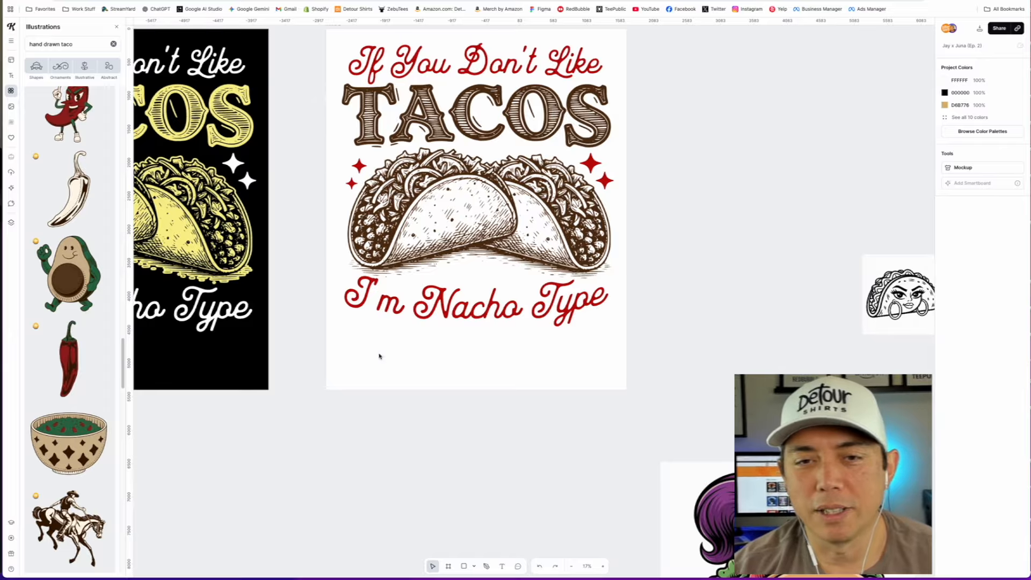
Delete the Juna 1 artboard with the black background
{"action": "left_click_drag", "start_coordinate": [383, 431], "coordinate": [557, 512]}
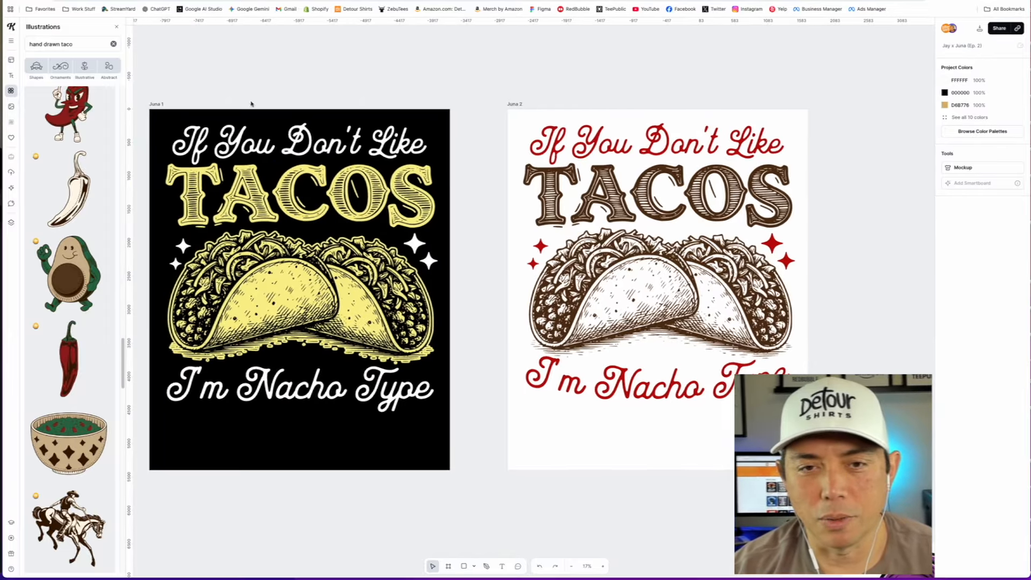
{"action": "left_click", "coordinate": [161, 105]}
{"action": "left_click_drag", "start_coordinate": [529, 116], "coordinate": [63, 86]}
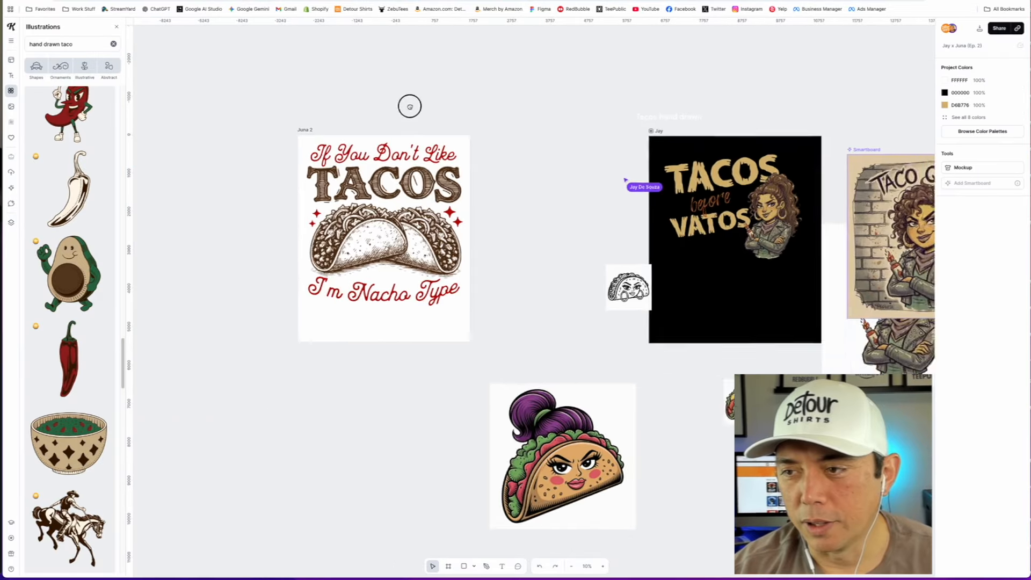
{"action": "left_click_drag", "start_coordinate": [436, 83], "coordinate": [198, 76]}
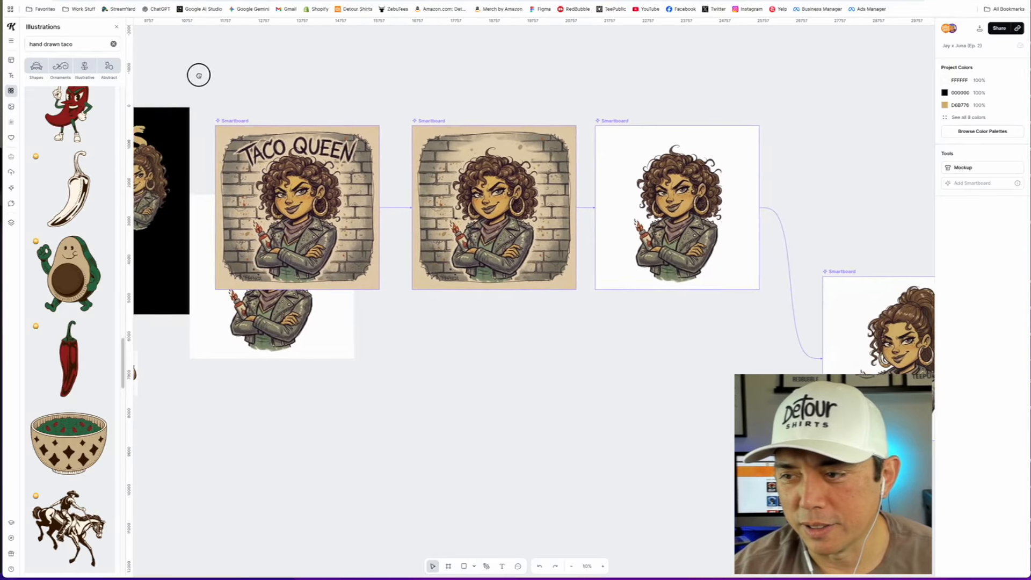
{"action": "left_click_drag", "start_coordinate": [571, 70], "coordinate": [588, 104]}
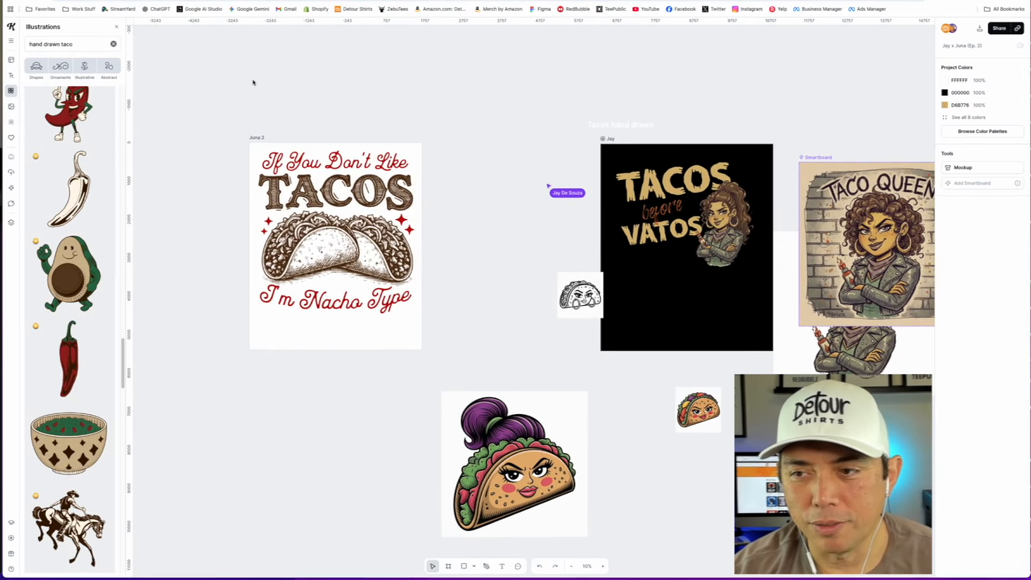
{"action": "left_click_drag", "start_coordinate": [253, 83], "coordinate": [329, 74]}
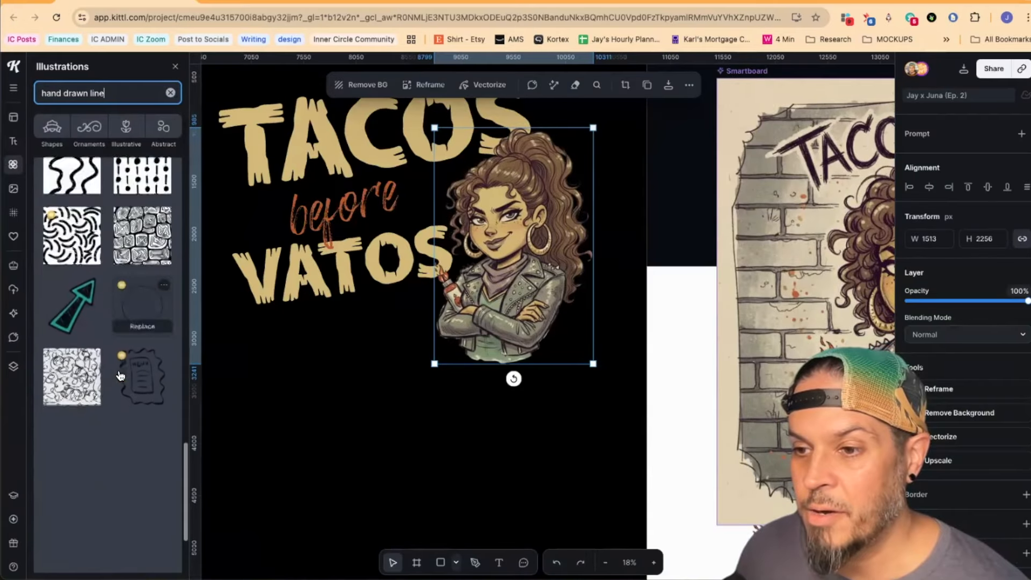
Try a hand-drawn zigzag arrow below "VATOS" on the Jay artboard, coloured B75C2D to match the word "before"
{"action": "scroll", "coordinate": [120, 375], "scroll_direction": "down", "scroll_amount": 5}
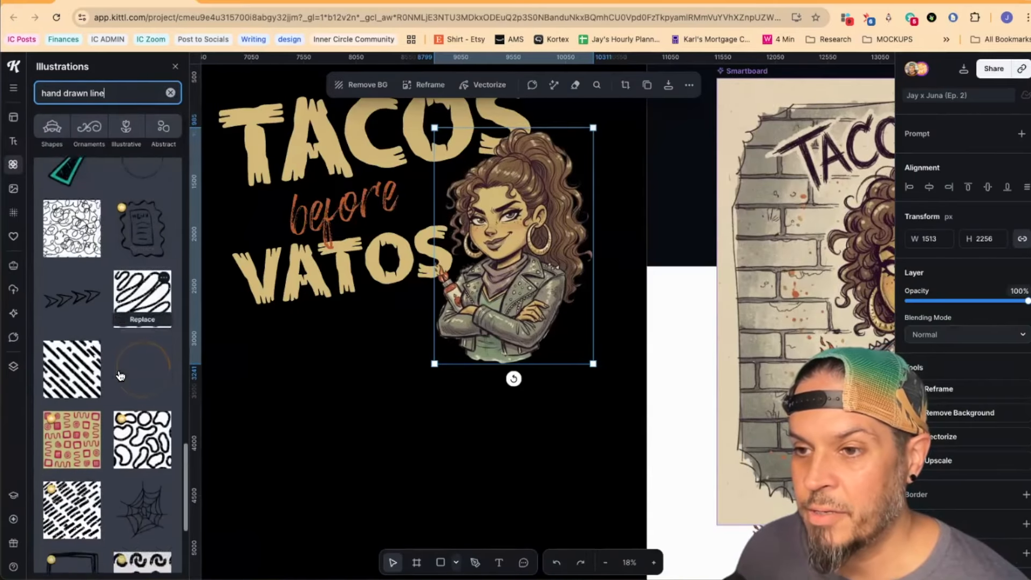
{"action": "scroll", "coordinate": [121, 375], "scroll_direction": "down", "scroll_amount": 10}
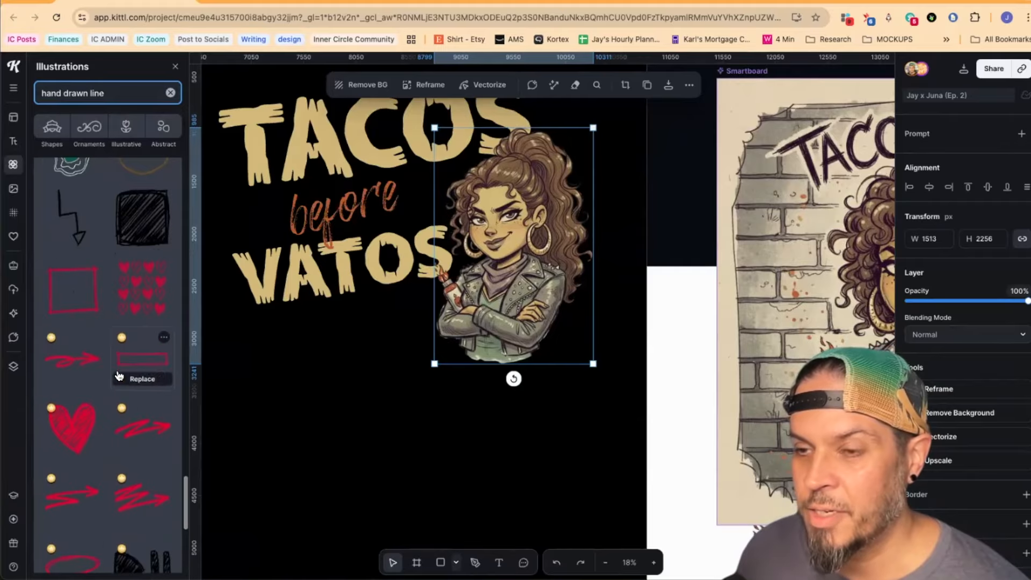
{"action": "scroll", "coordinate": [119, 376], "scroll_direction": "down", "scroll_amount": 3}
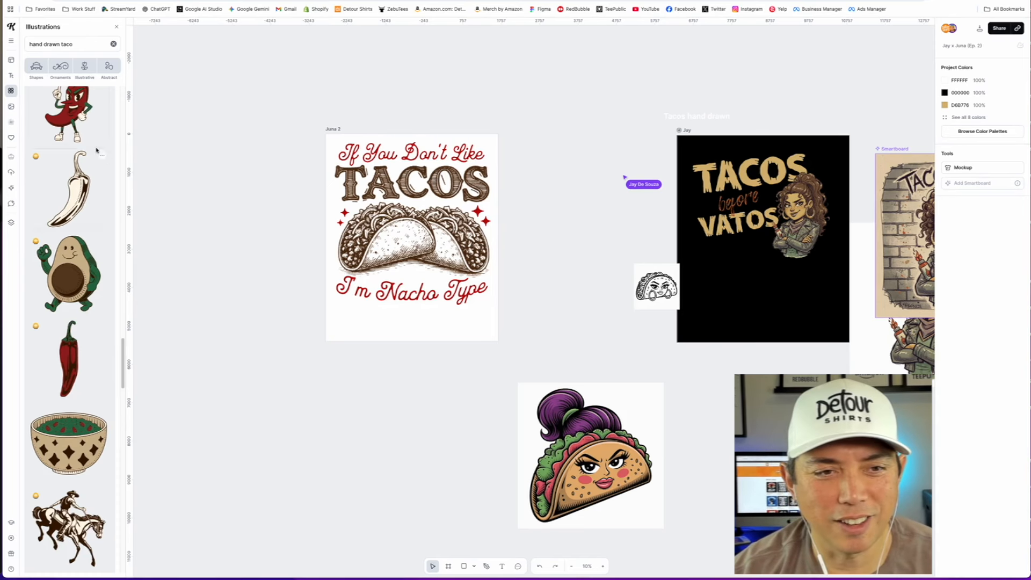
{"action": "left_click", "coordinate": [114, 44]}
{"action": "left_click", "coordinate": [61, 66]}
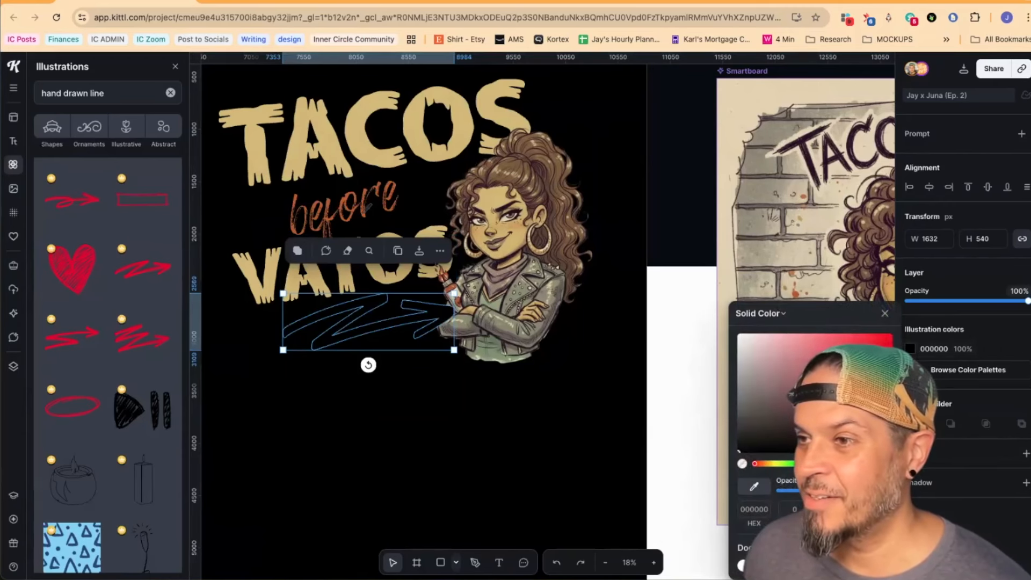
{"action": "left_click", "coordinate": [364, 210]}
{"action": "key", "text": "Escape"}
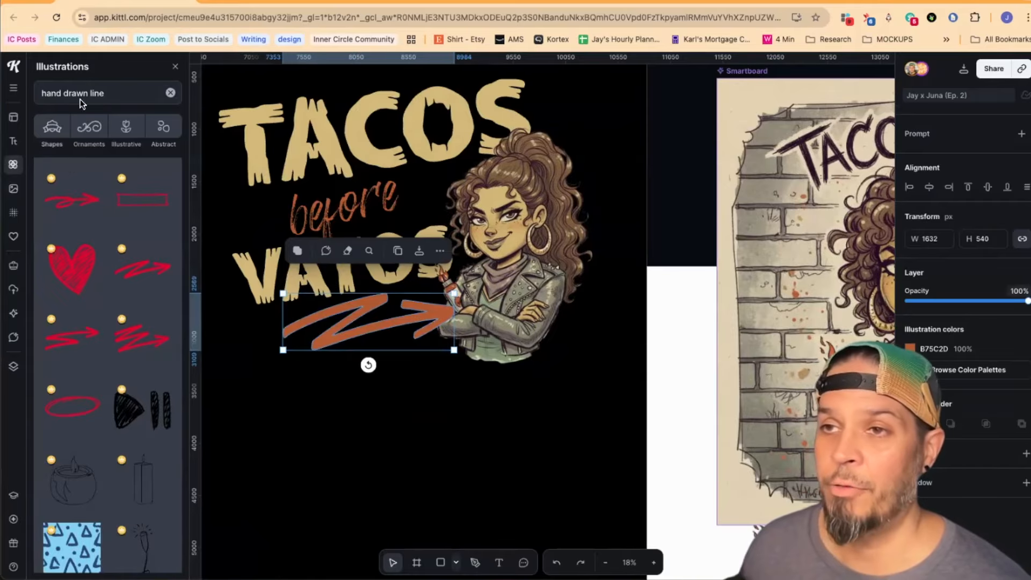
Browse the "hand drawn line" illustrations in the library for accents that suit the taco designs
{"action": "scroll", "coordinate": [136, 304], "scroll_direction": "down", "scroll_amount": 3}
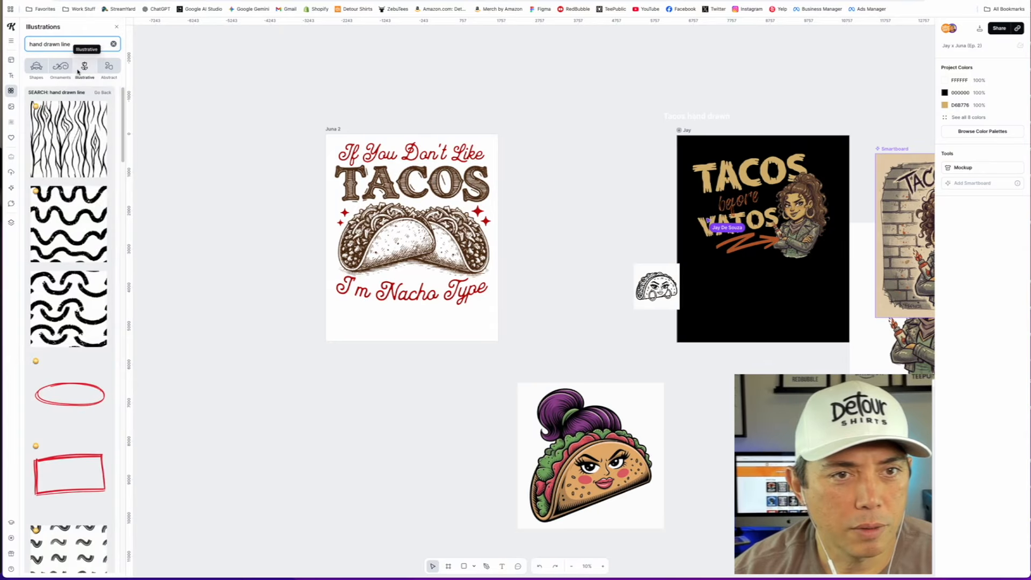
{"action": "scroll", "coordinate": [68, 268], "scroll_direction": "down", "scroll_amount": 10}
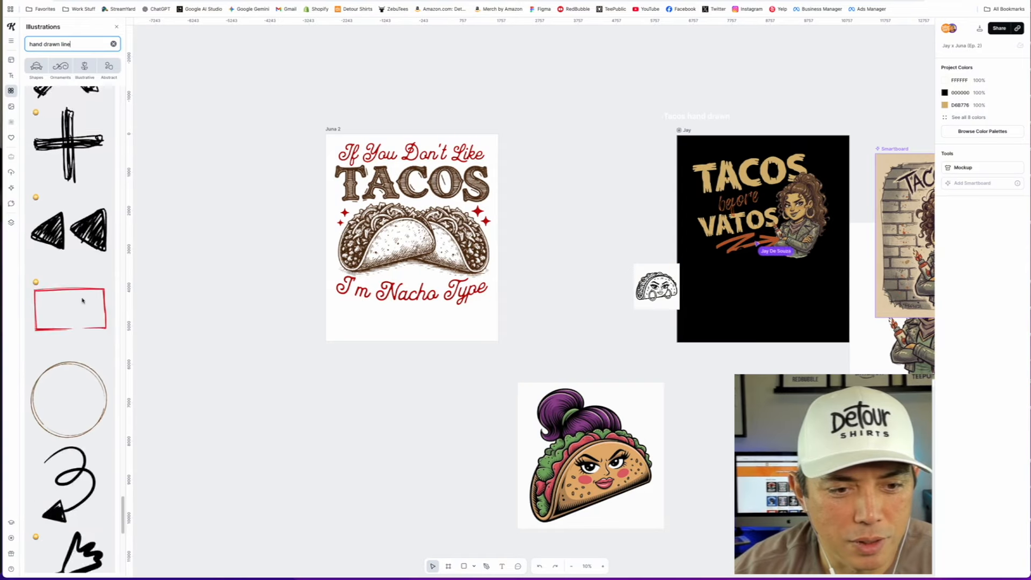
{"action": "scroll", "coordinate": [82, 300], "scroll_direction": "down", "scroll_amount": 3}
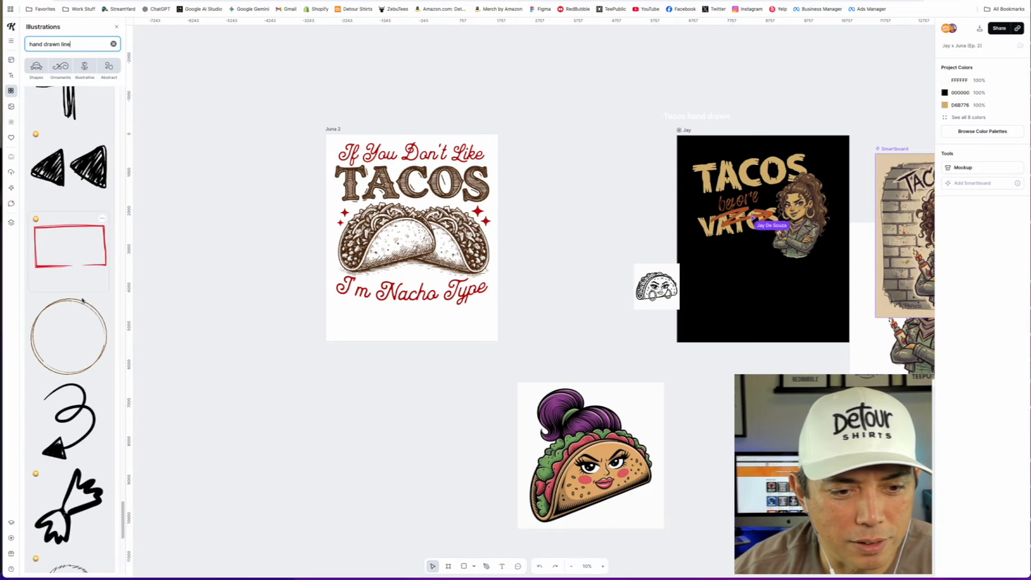
{"action": "scroll", "coordinate": [82, 299], "scroll_direction": "down", "scroll_amount": 7}
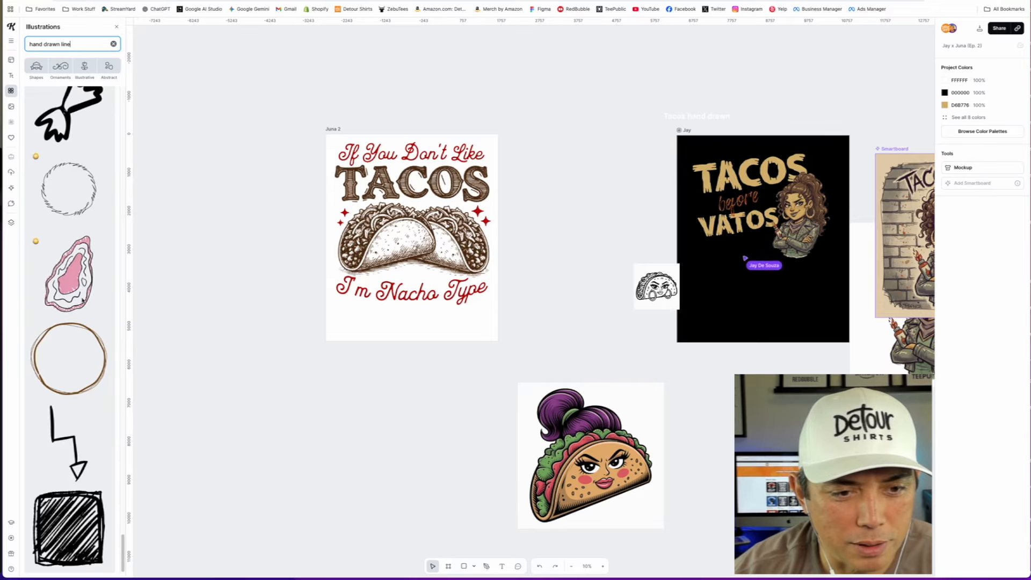
{"action": "scroll", "coordinate": [83, 300], "scroll_direction": "down", "scroll_amount": 10}
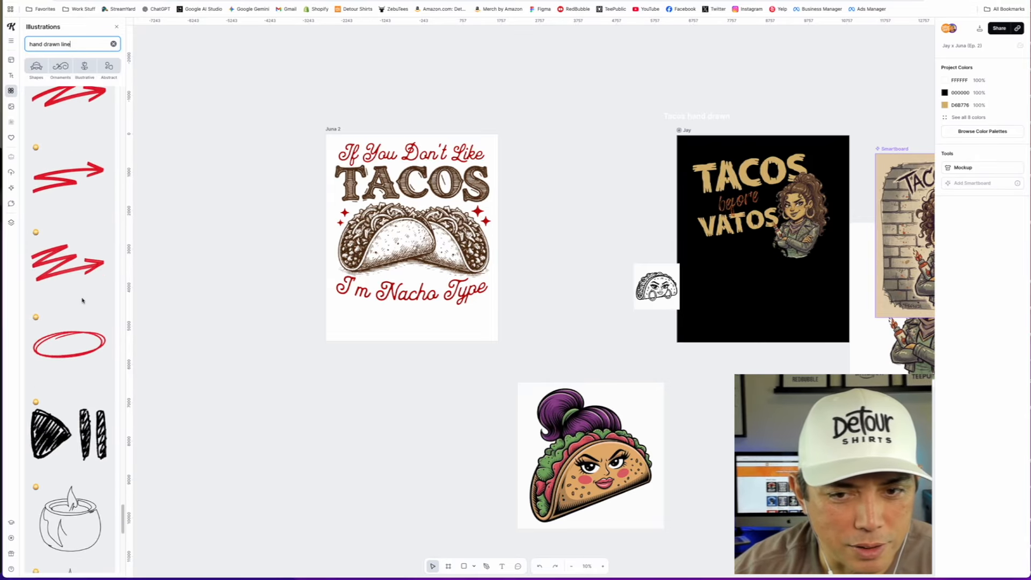
{"action": "scroll", "coordinate": [83, 301], "scroll_direction": "down", "scroll_amount": 12}
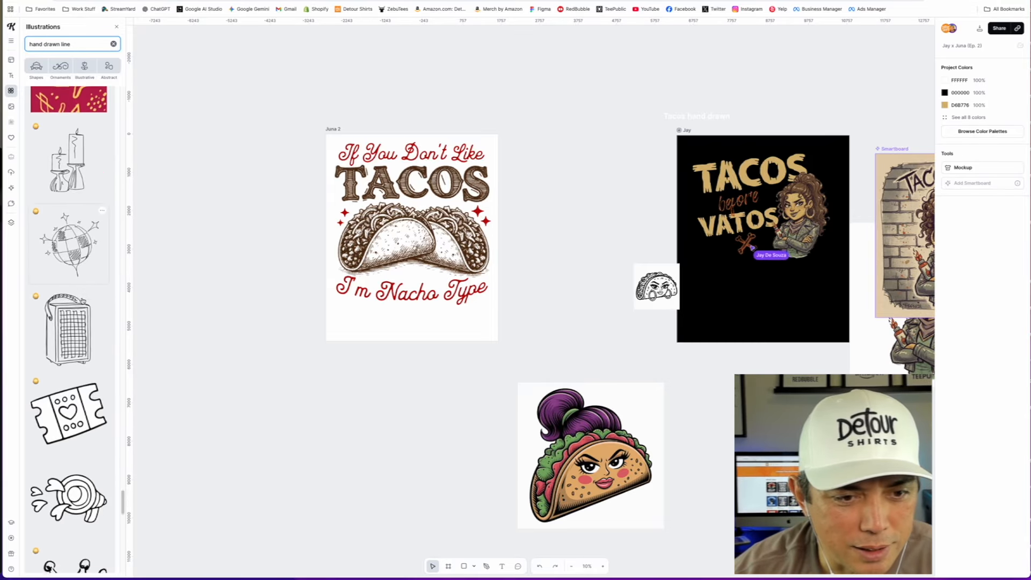
{"action": "scroll", "coordinate": [83, 301], "scroll_direction": "down", "scroll_amount": 15}
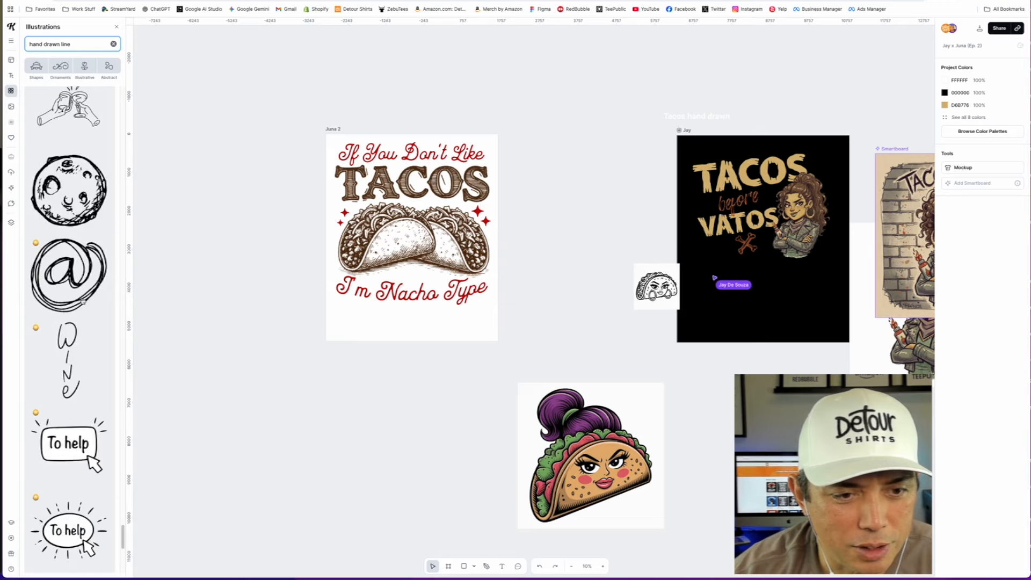
{"action": "scroll", "coordinate": [82, 301], "scroll_direction": "down", "scroll_amount": 8}
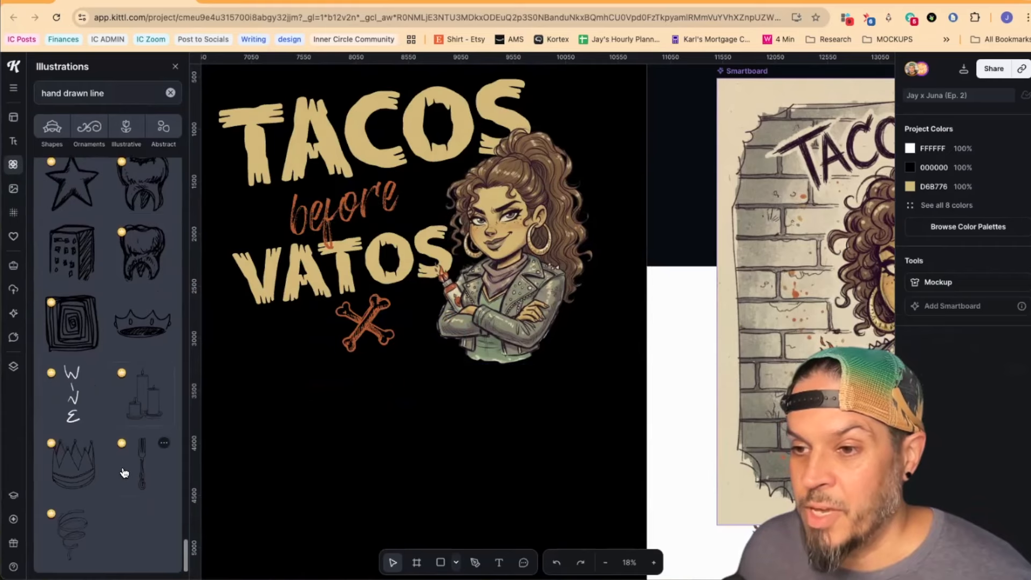
Adjust the placement of the rust-coloured crossbones below "VATOS" on the Jay artboard
{"action": "scroll", "coordinate": [322, 442], "scroll_direction": "up", "scroll_amount": 3}
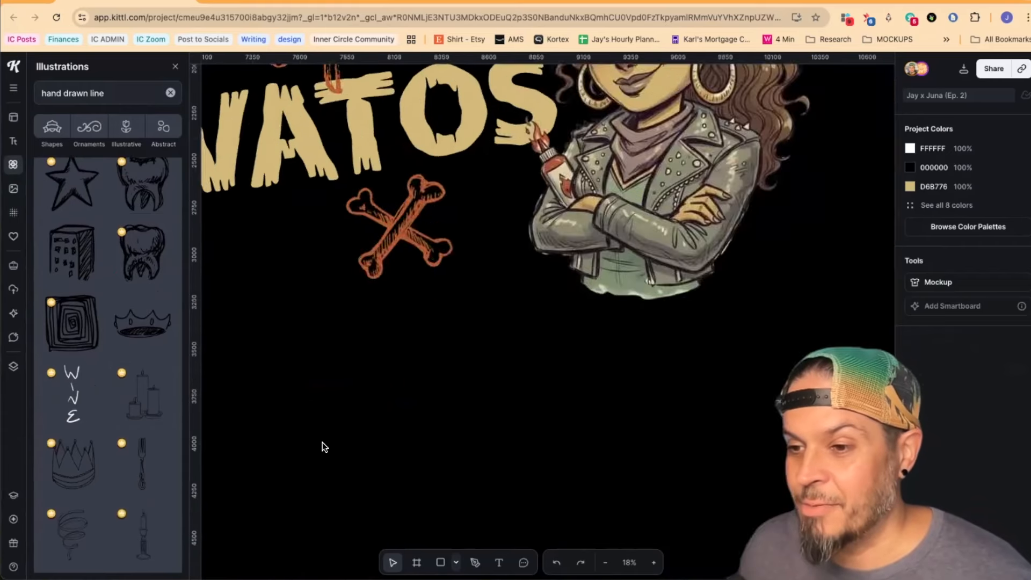
{"action": "scroll", "coordinate": [323, 443], "scroll_direction": "down", "scroll_amount": 3}
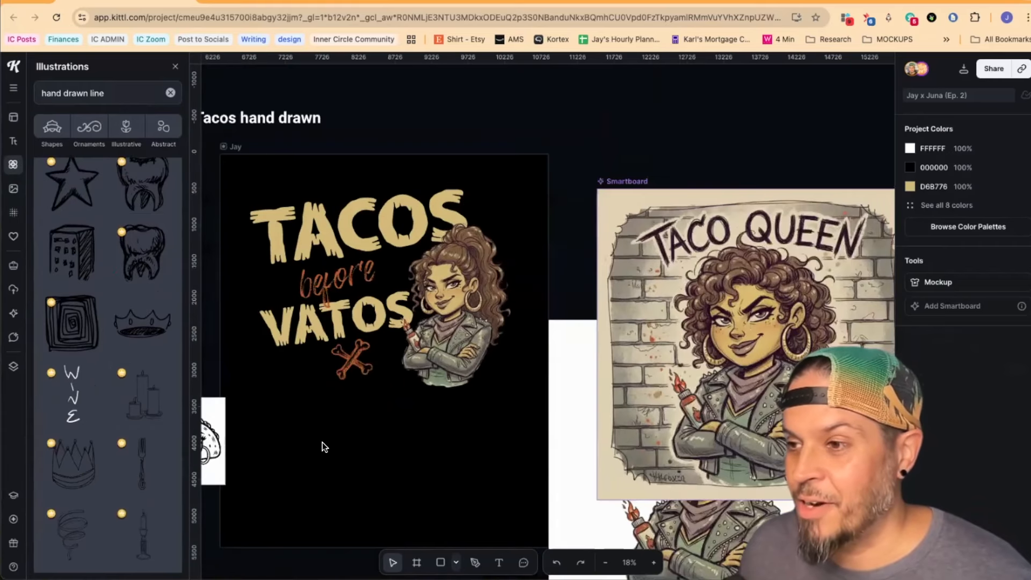
{"action": "left_click", "coordinate": [351, 361]}
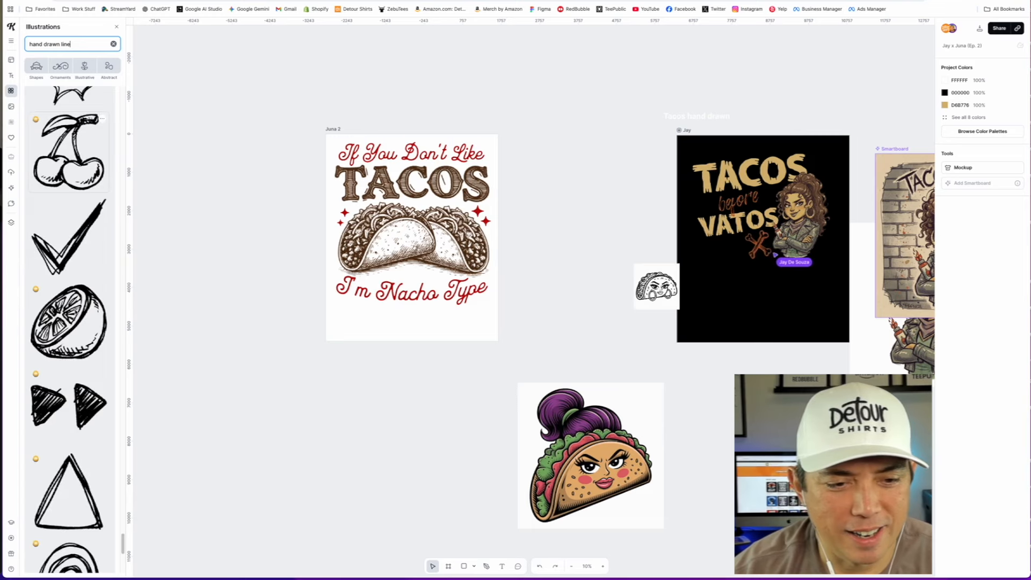
Place the illustration of four scattered hand-drawn hearts from the "hand drawn line" results beside the Juna 2 artboard
{"action": "scroll", "coordinate": [70, 322], "scroll_direction": "down", "scroll_amount": 5}
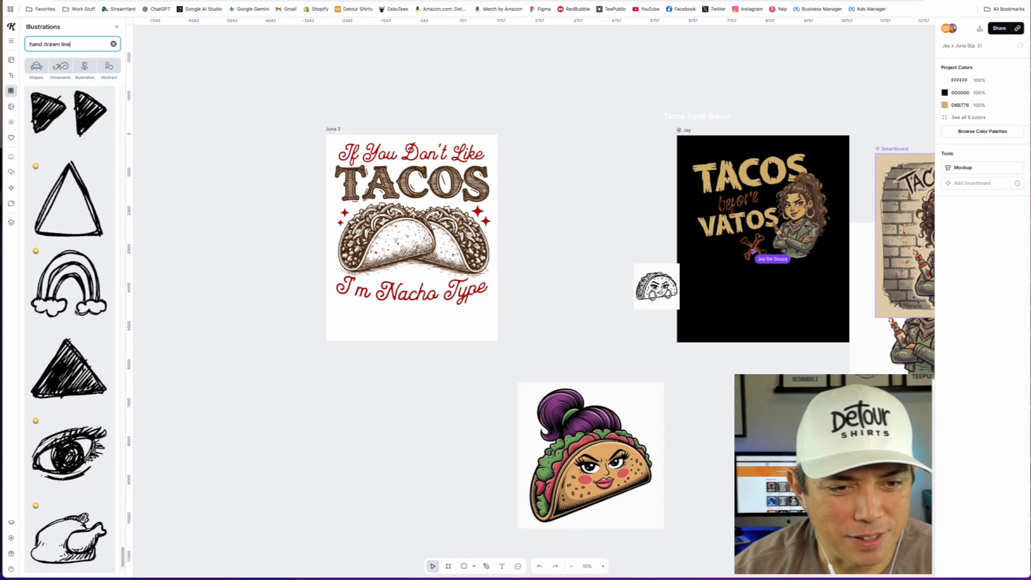
{"action": "scroll", "coordinate": [77, 312], "scroll_direction": "down", "scroll_amount": 10}
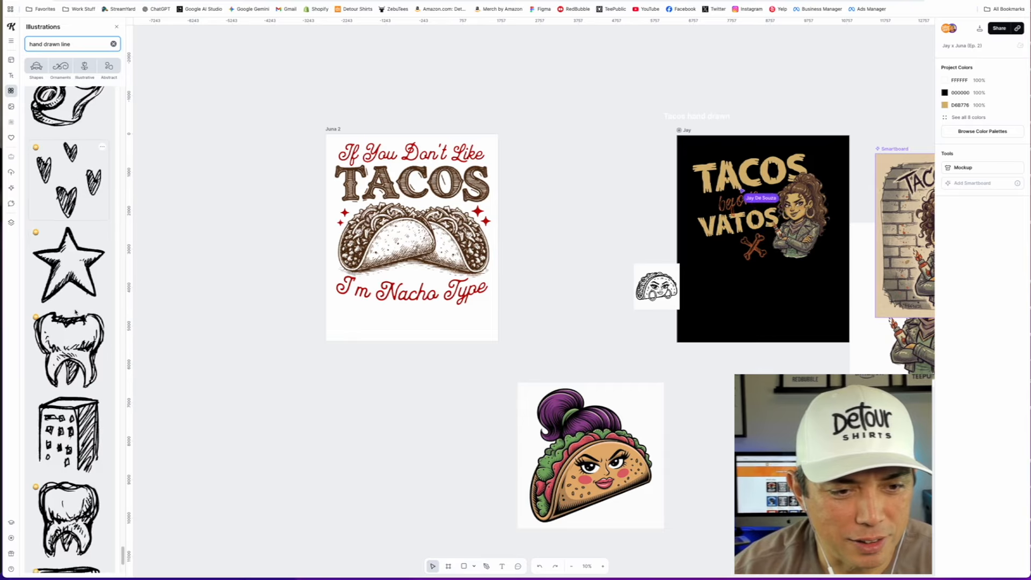
{"action": "scroll", "coordinate": [75, 312], "scroll_direction": "up", "scroll_amount": 2}
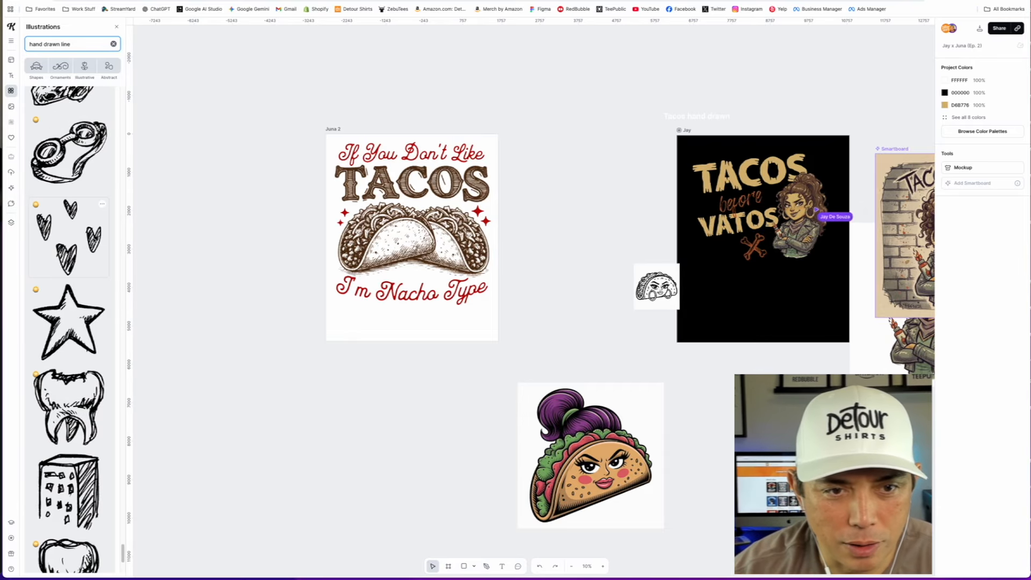
{"action": "left_click_drag", "start_coordinate": [69, 237], "coordinate": [510, 237]}
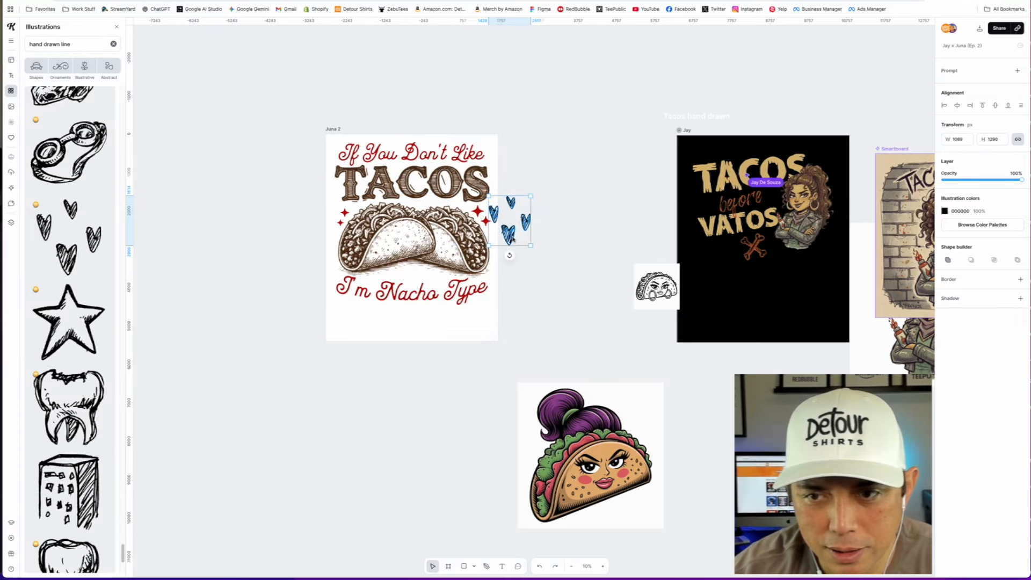
{"action": "scroll", "coordinate": [511, 239], "scroll_direction": "up", "scroll_amount": 5}
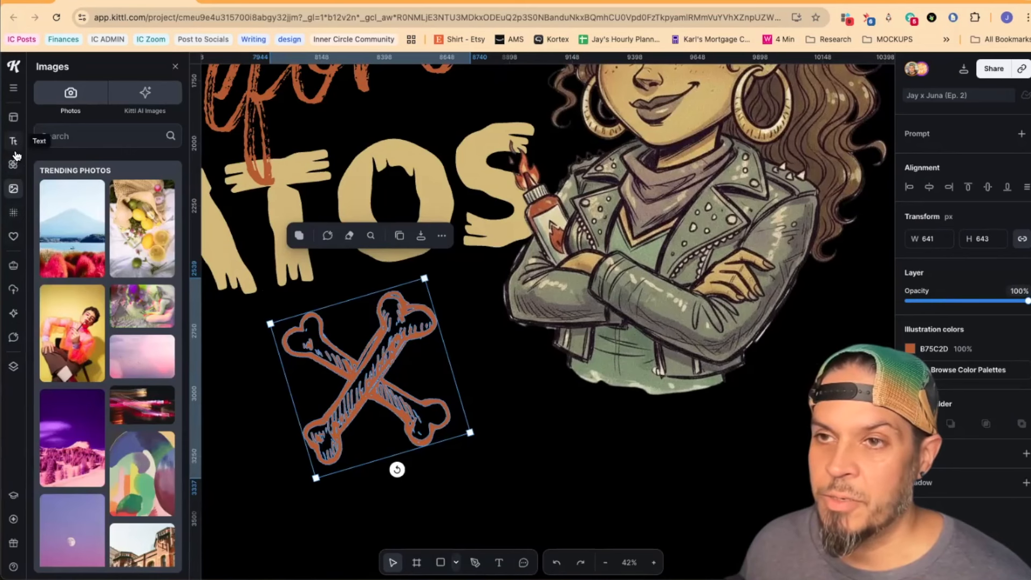
Trace around the outer contour of the crossbones below "VATOS" with the Pen tool, following all four bone ends
{"action": "left_click", "coordinate": [13, 164]}
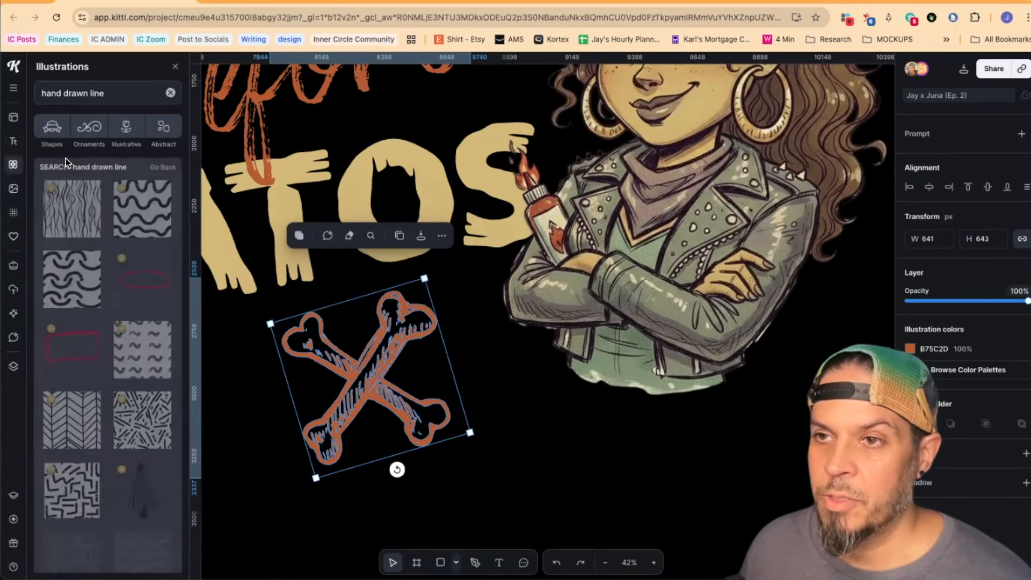
{"action": "left_click", "coordinate": [532, 394]}
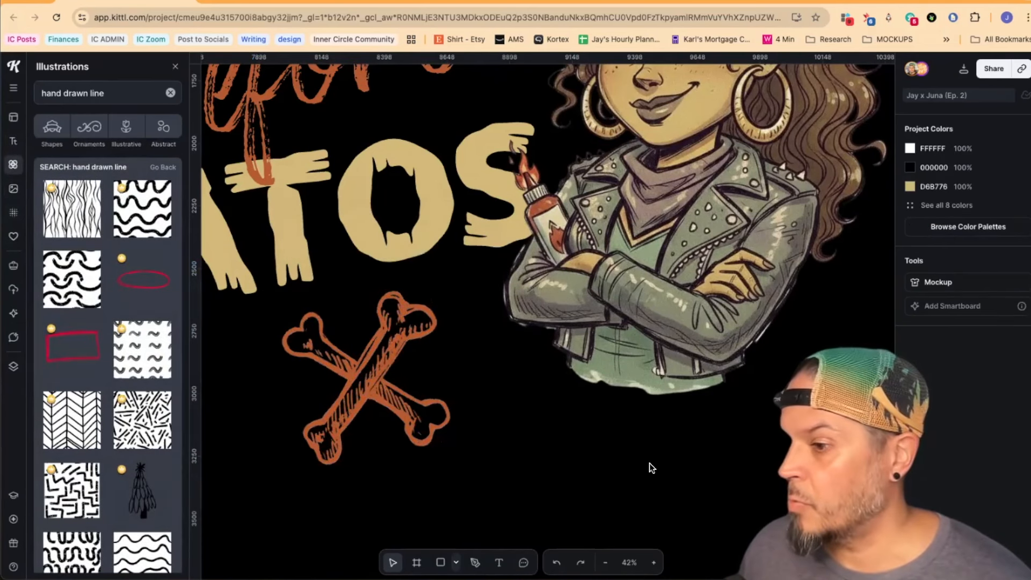
{"action": "left_click", "coordinate": [475, 562]}
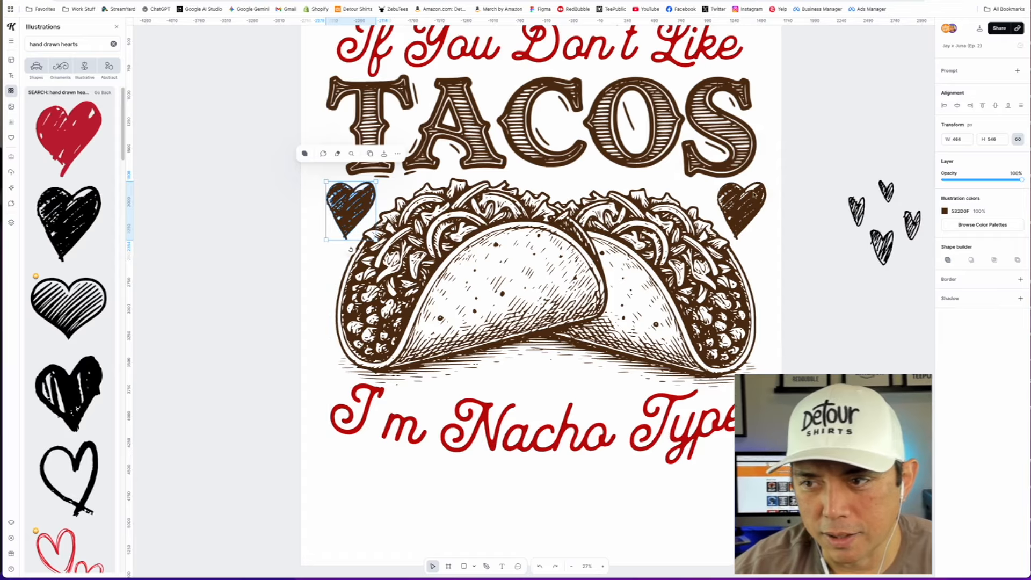
{"action": "left_click", "coordinate": [460, 324]}
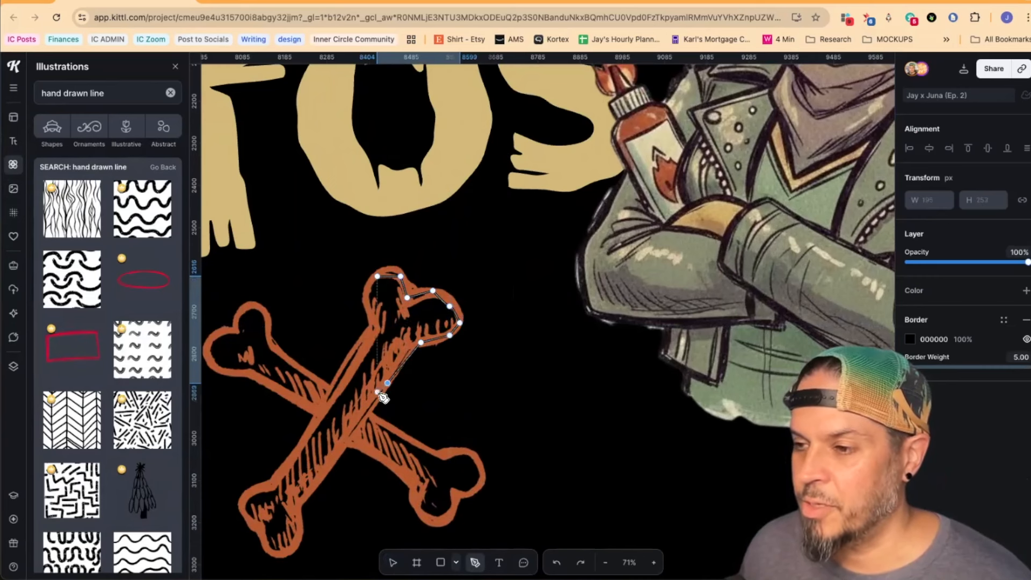
{"action": "left_click", "coordinate": [369, 416]}
{"action": "left_click", "coordinate": [421, 446]}
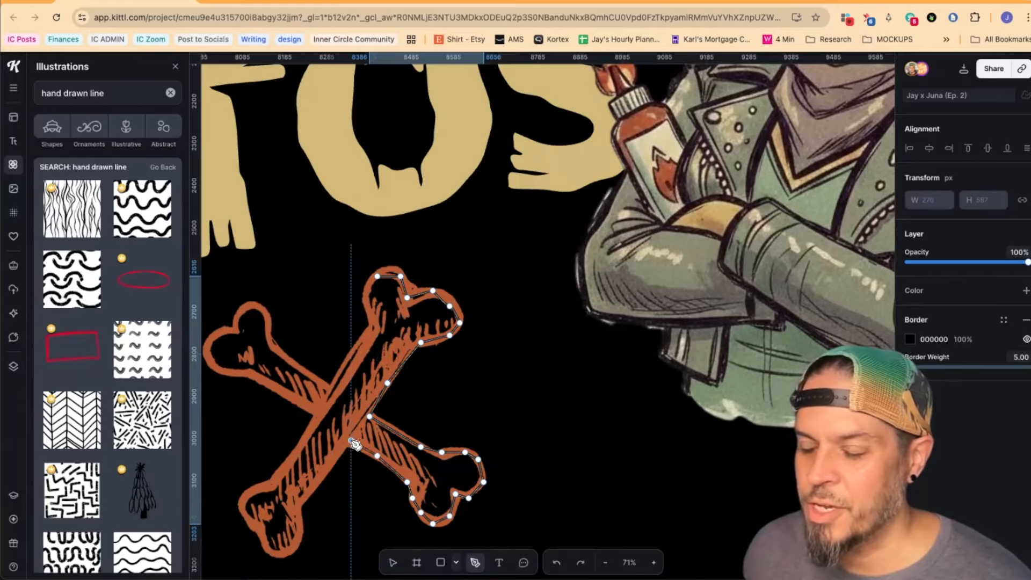
{"action": "left_click", "coordinate": [333, 460]}
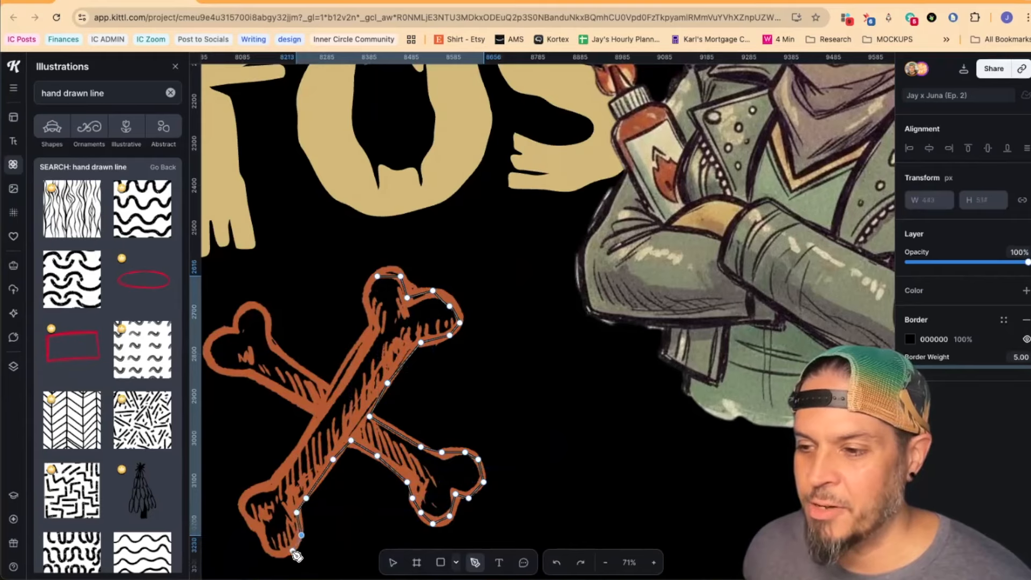
{"action": "left_click", "coordinate": [256, 527]}
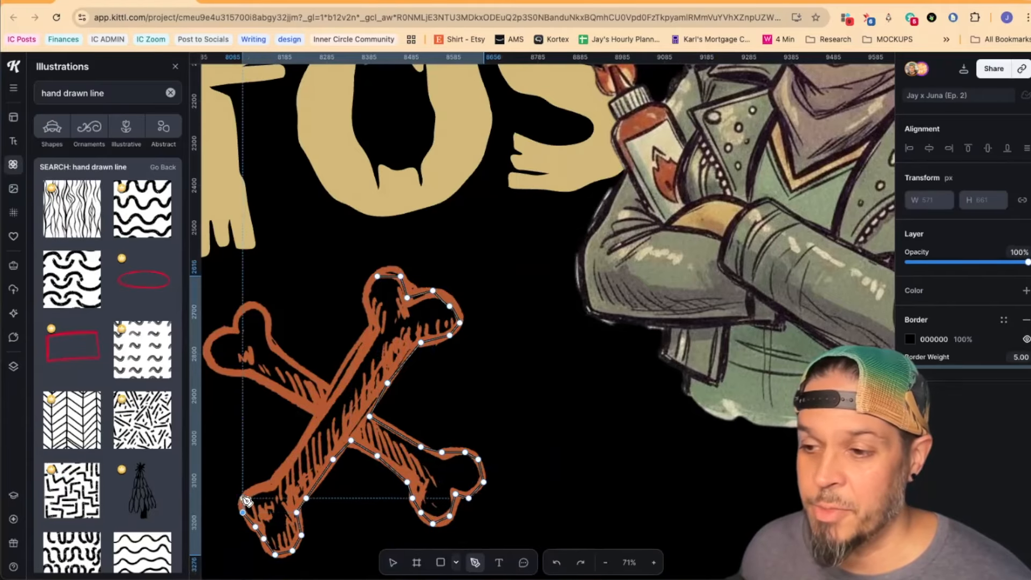
{"action": "left_click", "coordinate": [248, 493]}
{"action": "left_click", "coordinate": [272, 482]}
{"action": "left_click", "coordinate": [319, 412]}
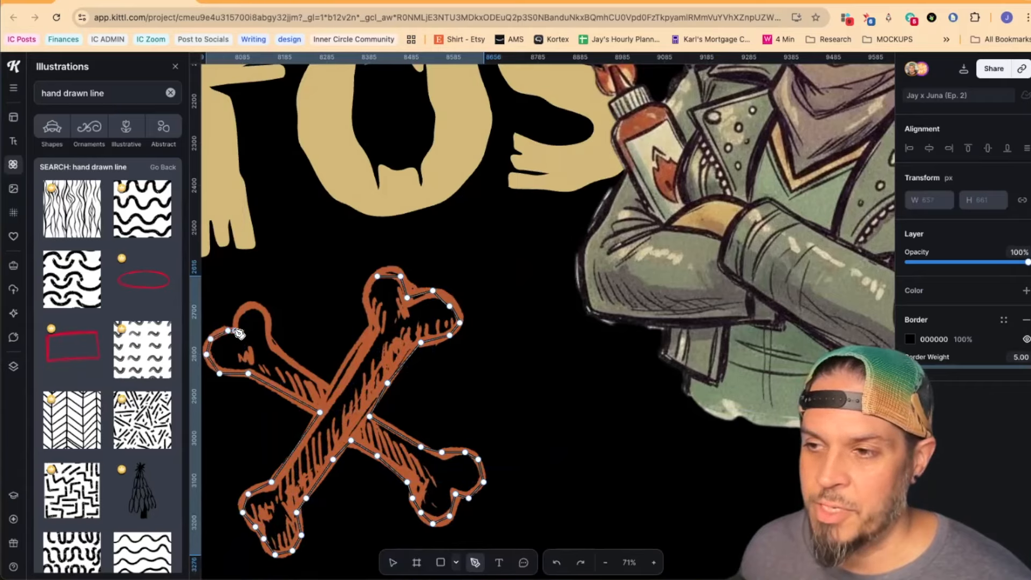
{"action": "left_click", "coordinate": [248, 306]}
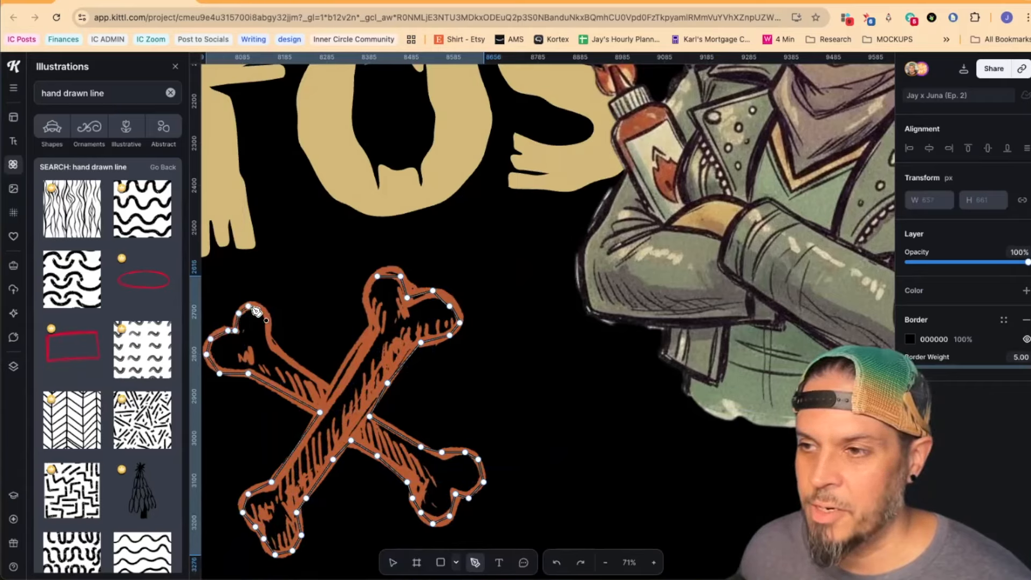
{"action": "left_click", "coordinate": [264, 310]}
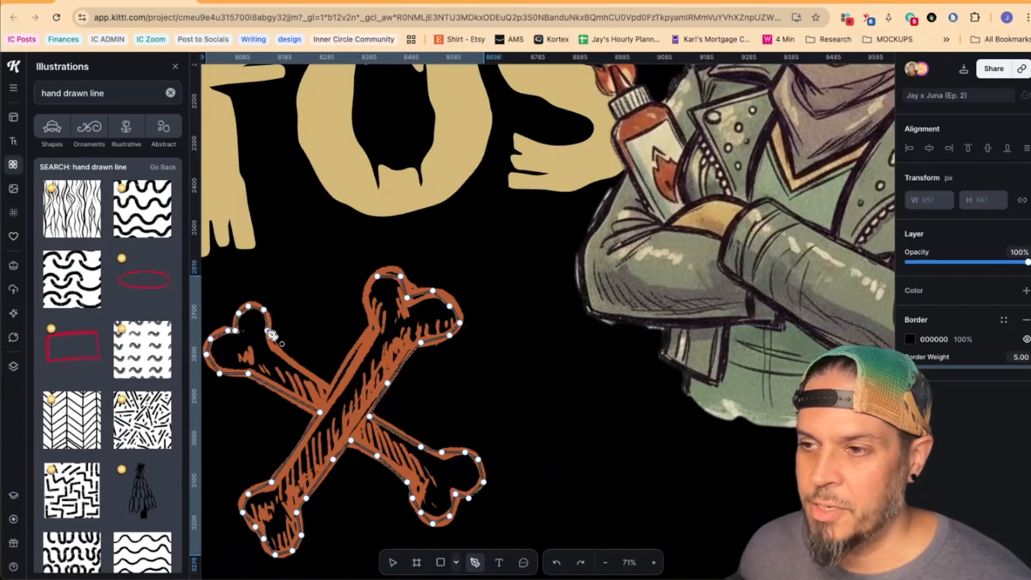
{"action": "left_click", "coordinate": [268, 331]}
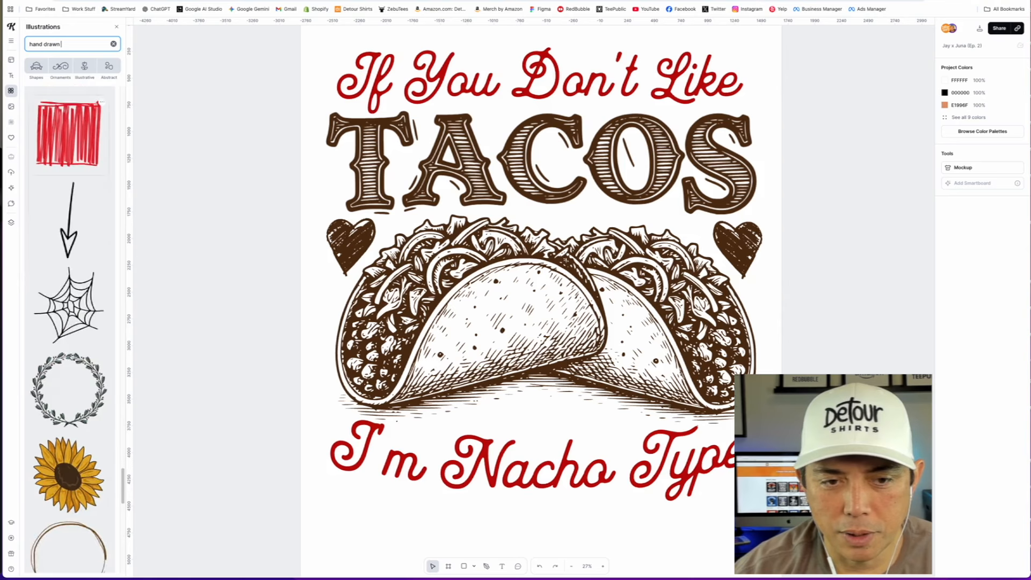
Browse the "hand drawn" illustration results for more accents that suit the nacho taco design
{"action": "scroll", "coordinate": [72, 356], "scroll_direction": "down", "scroll_amount": 5}
{"action": "scroll", "coordinate": [71, 355], "scroll_direction": "down", "scroll_amount": 10}
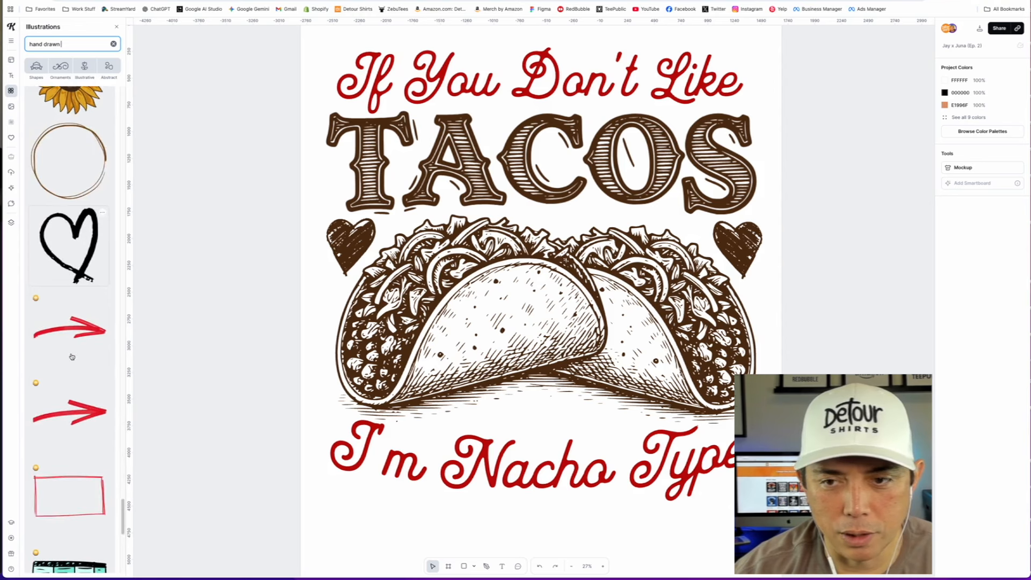
{"action": "scroll", "coordinate": [71, 355], "scroll_direction": "down", "scroll_amount": 7}
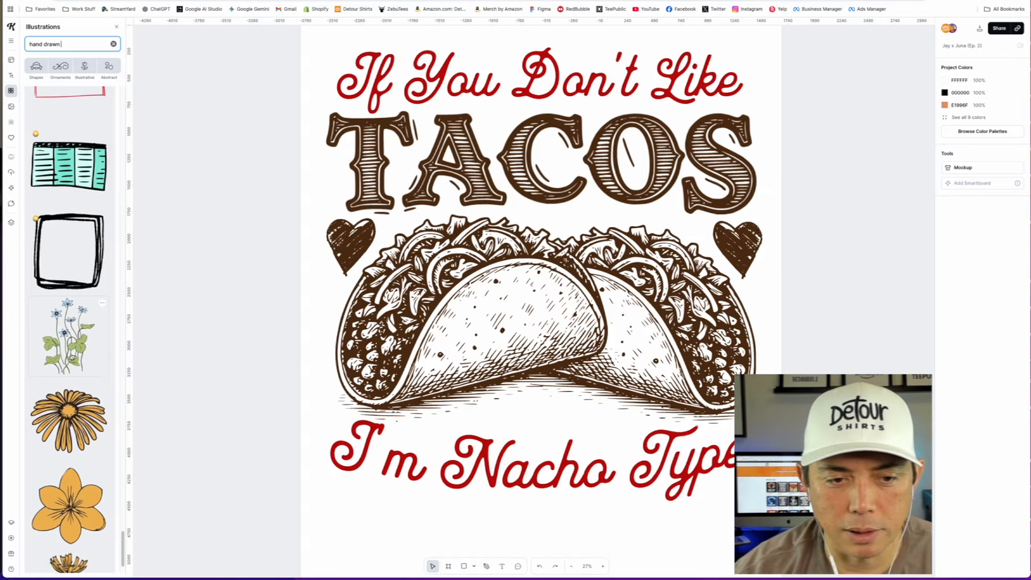
{"action": "scroll", "coordinate": [71, 355], "scroll_direction": "down", "scroll_amount": 4}
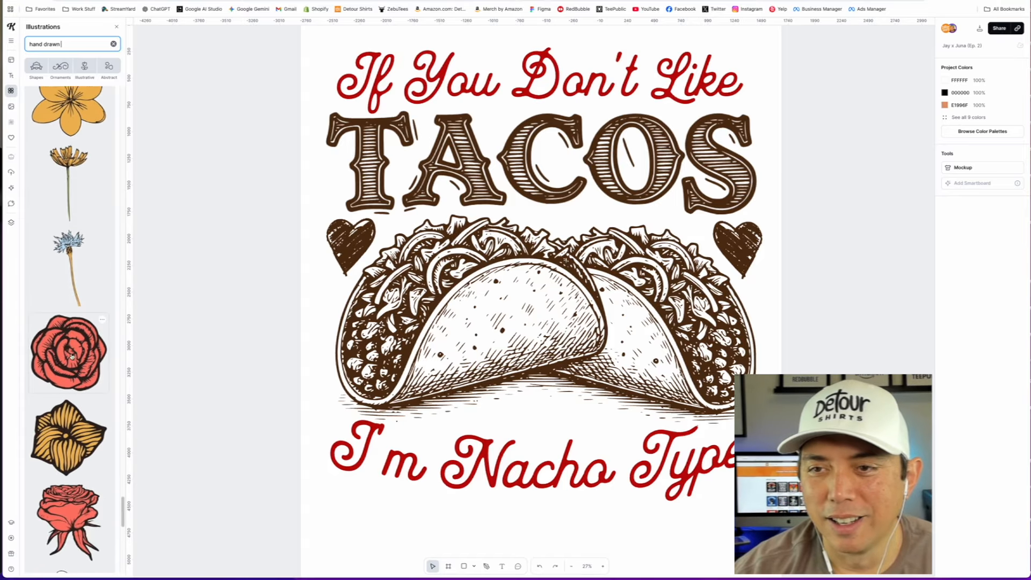
{"action": "scroll", "coordinate": [71, 356], "scroll_direction": "down", "scroll_amount": 8}
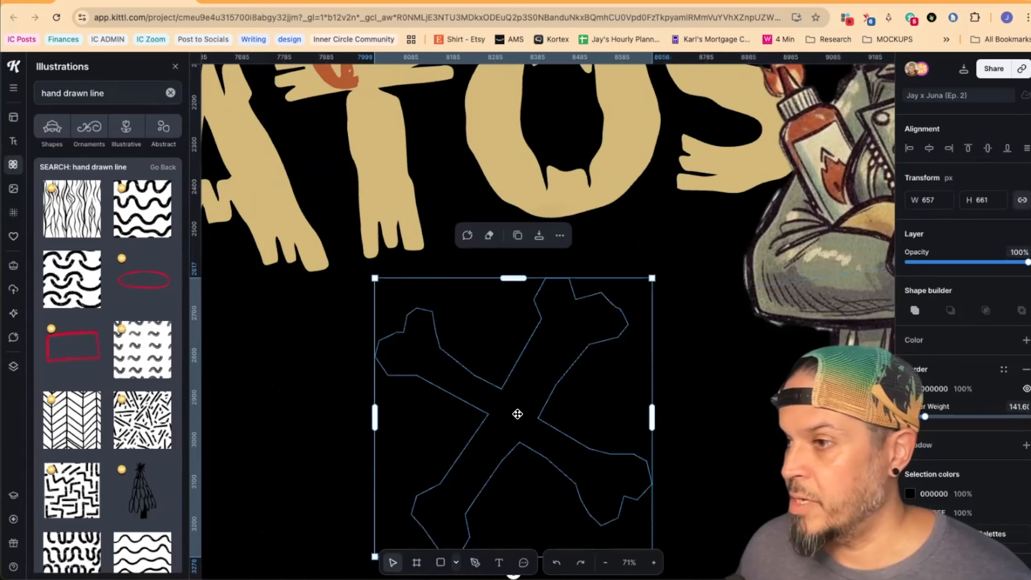
Send the traced shape behind the crossbones, colour its border B75C2D and recolour the crossbones line art black
{"action": "left_click", "coordinate": [560, 235]}
{"action": "left_click", "coordinate": [616, 481]}
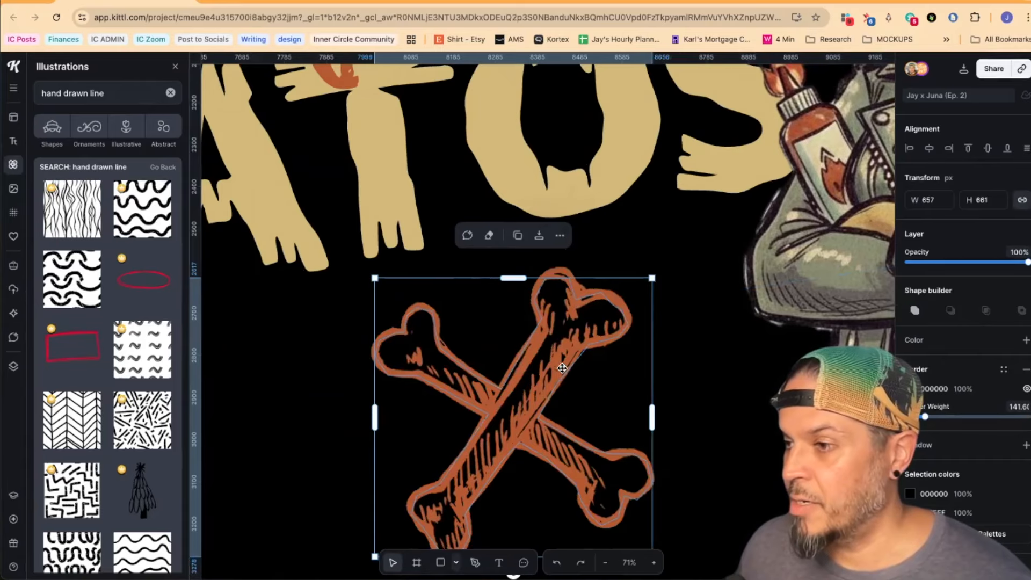
{"action": "left_click", "coordinate": [912, 391]}
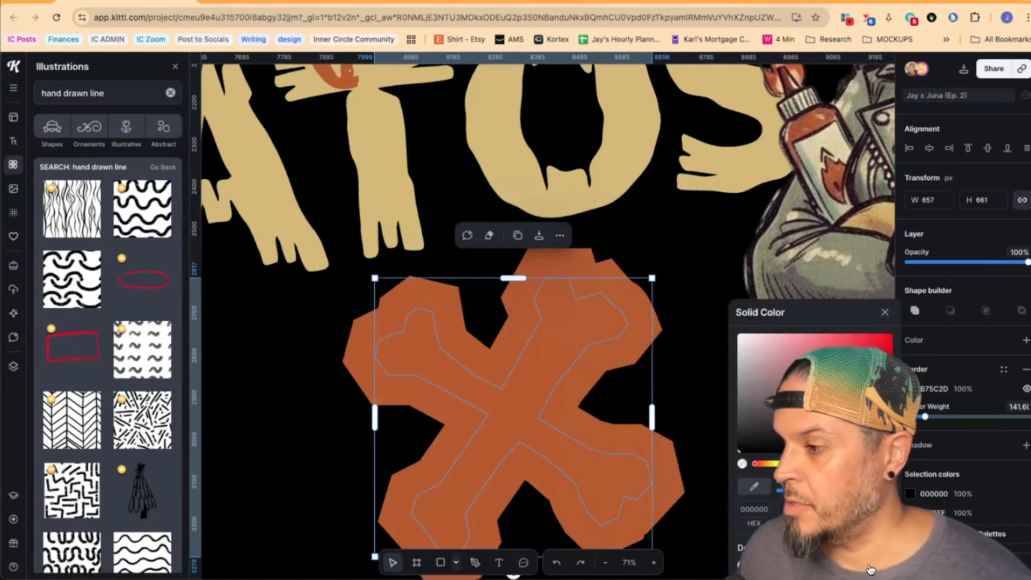
{"action": "left_click", "coordinate": [556, 391]}
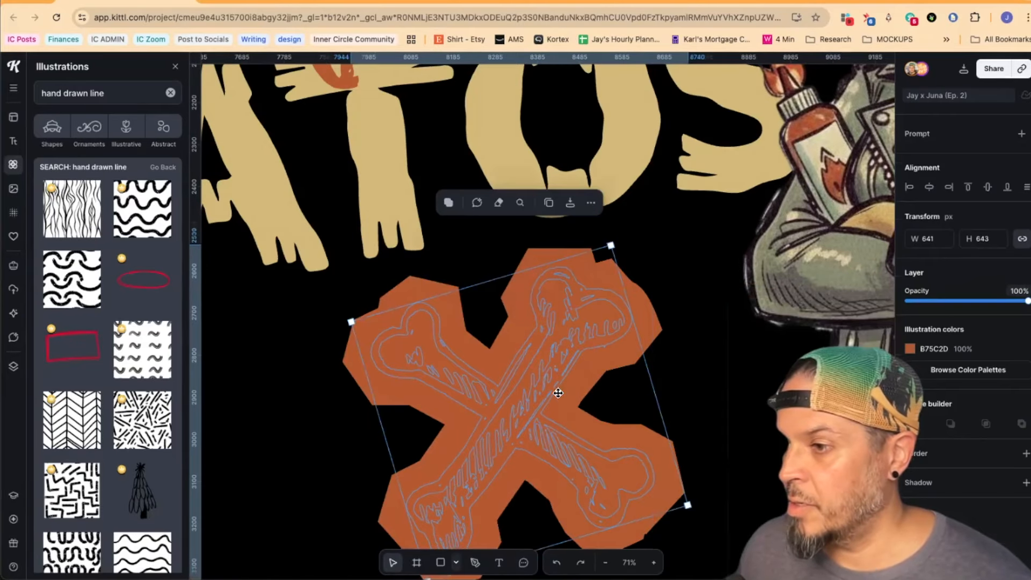
{"action": "left_click", "coordinate": [910, 349]}
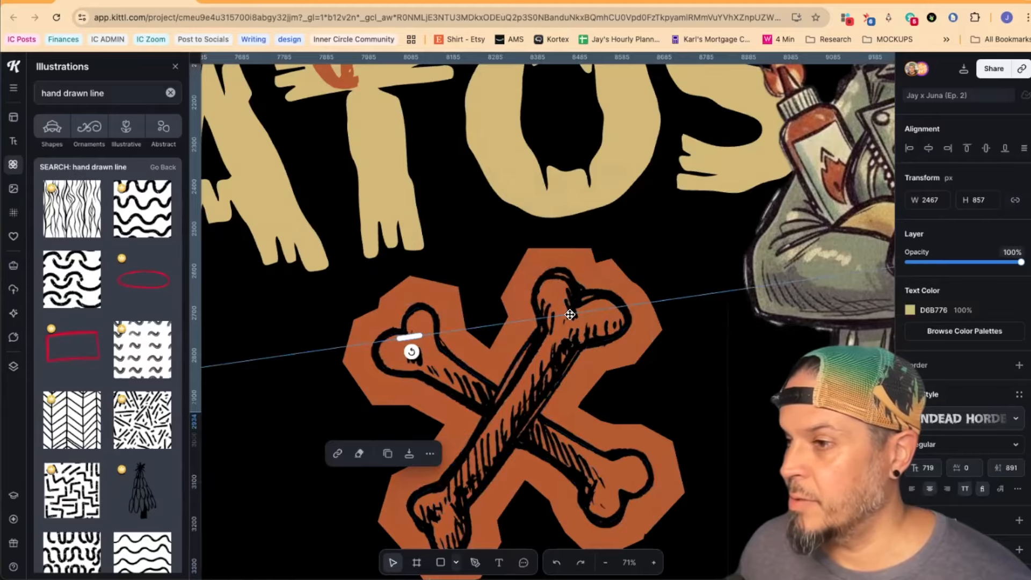
Try a lighter border weight on the traced shape behind the crossbones
{"action": "left_click", "coordinate": [498, 357]}
{"action": "scroll", "coordinate": [499, 356], "scroll_direction": "down", "scroll_amount": 5}
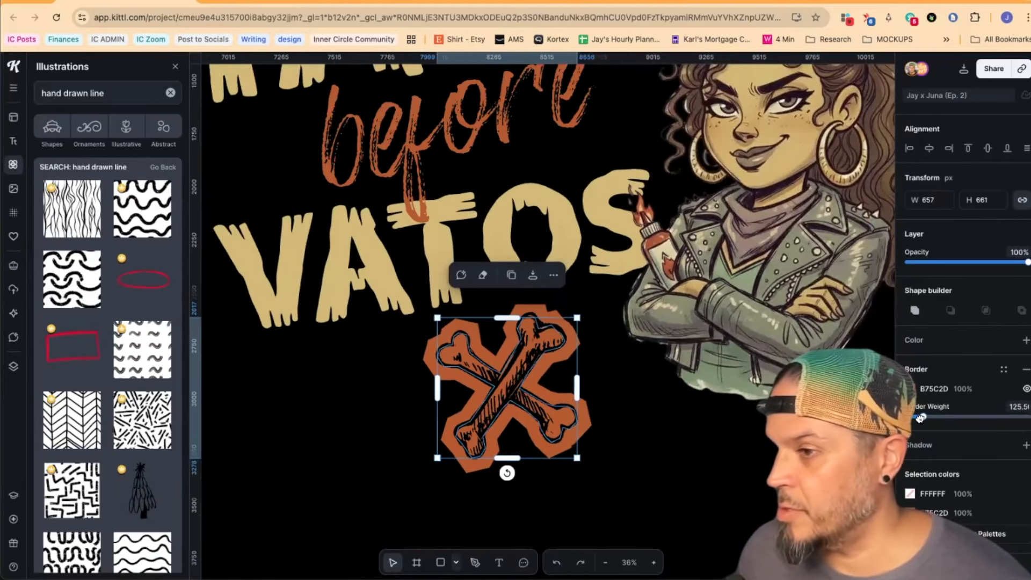
{"action": "left_click_drag", "start_coordinate": [925, 417], "coordinate": [910, 416]}
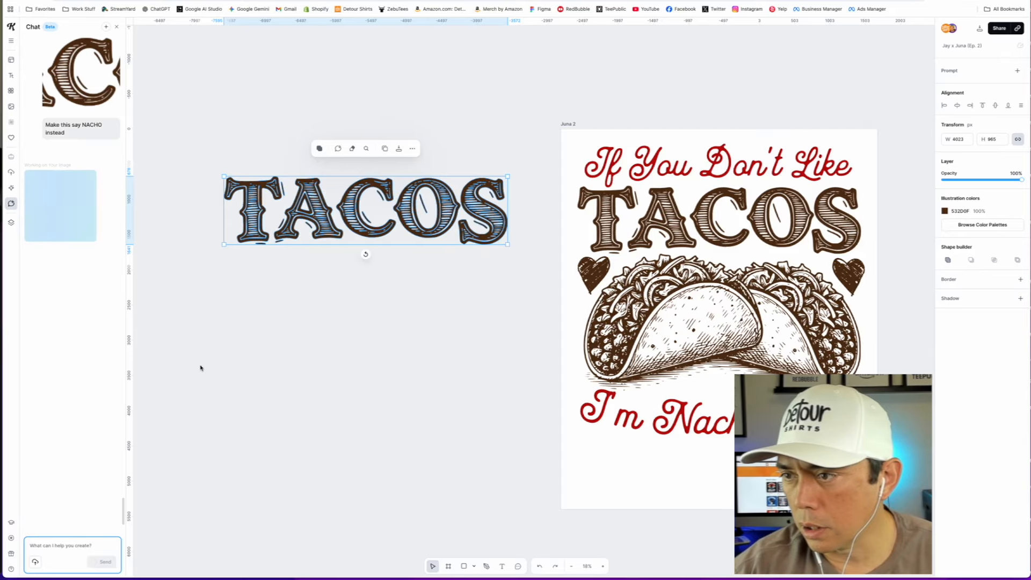
Fill the traced shape behind the crossbones with B75C2D and remove its border
{"action": "left_click", "coordinate": [688, 429]}
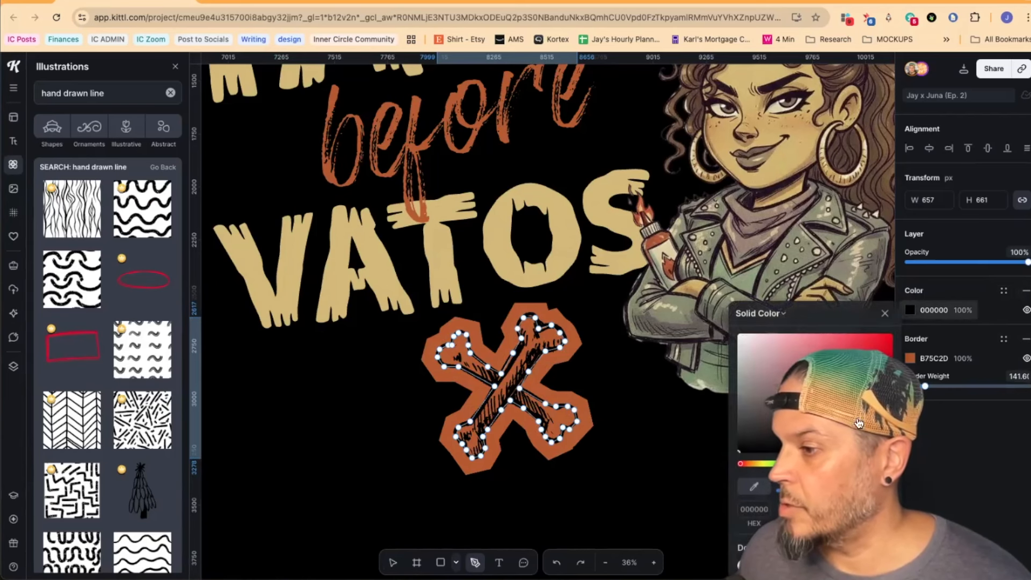
{"action": "left_click", "coordinate": [869, 570]}
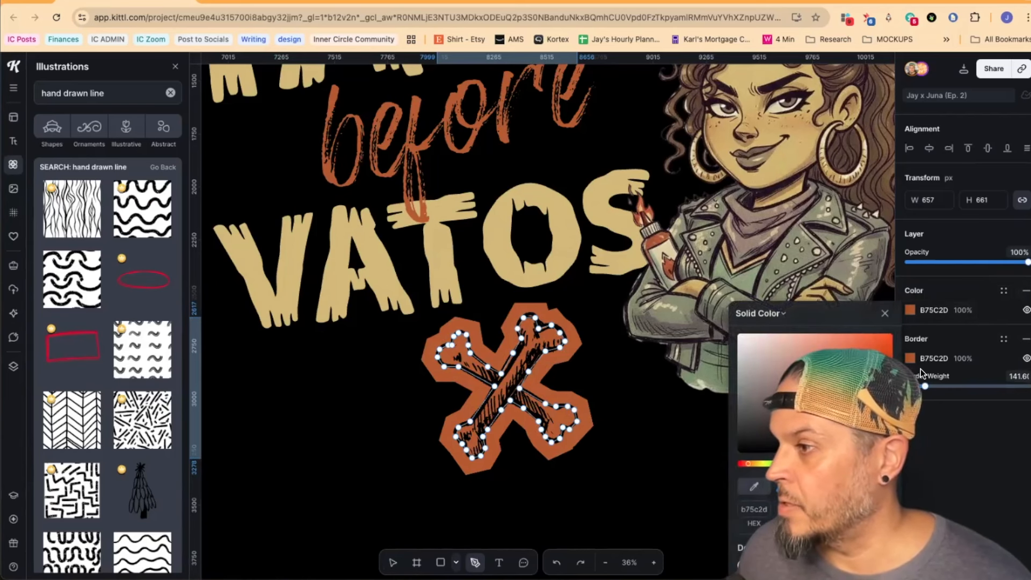
{"action": "left_click", "coordinate": [1026, 339]}
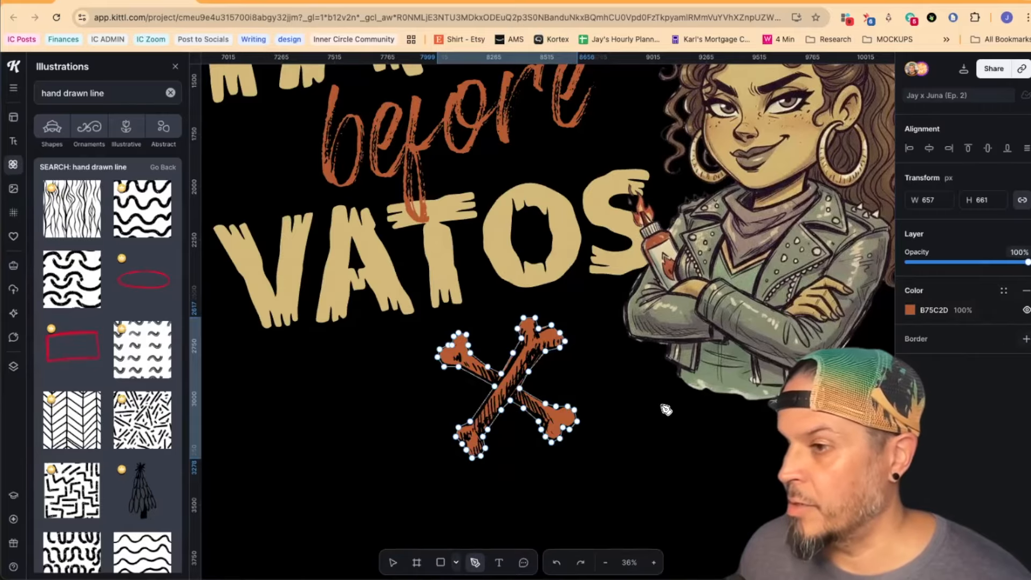
{"action": "scroll", "coordinate": [579, 412], "scroll_direction": "up", "scroll_amount": 3}
{"action": "key", "text": "Escape"}
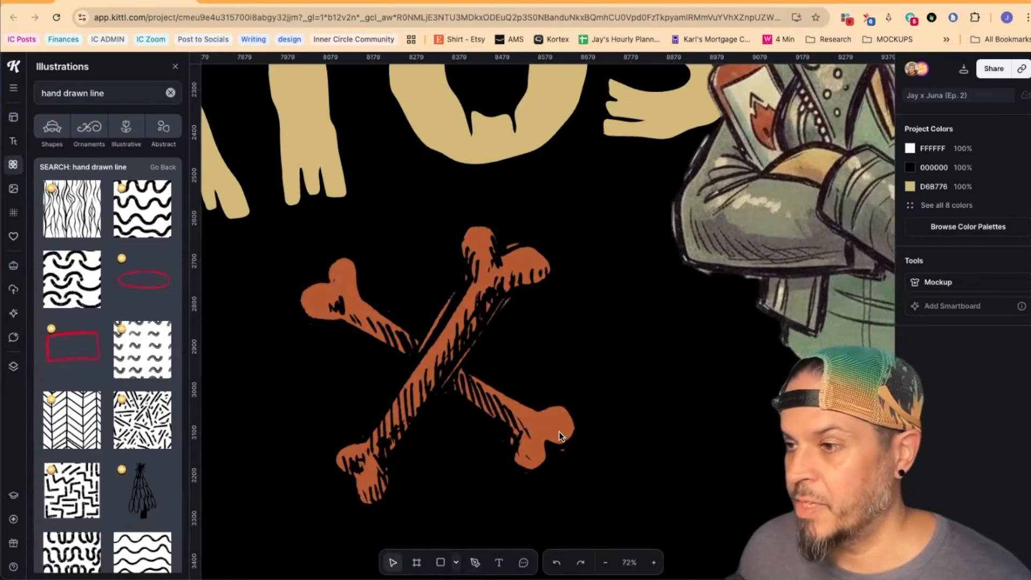
Move the crossbones together with their coloured backing onto the "O" of "VATOS"
{"action": "scroll", "coordinate": [540, 442], "scroll_direction": "down", "scroll_amount": 5}
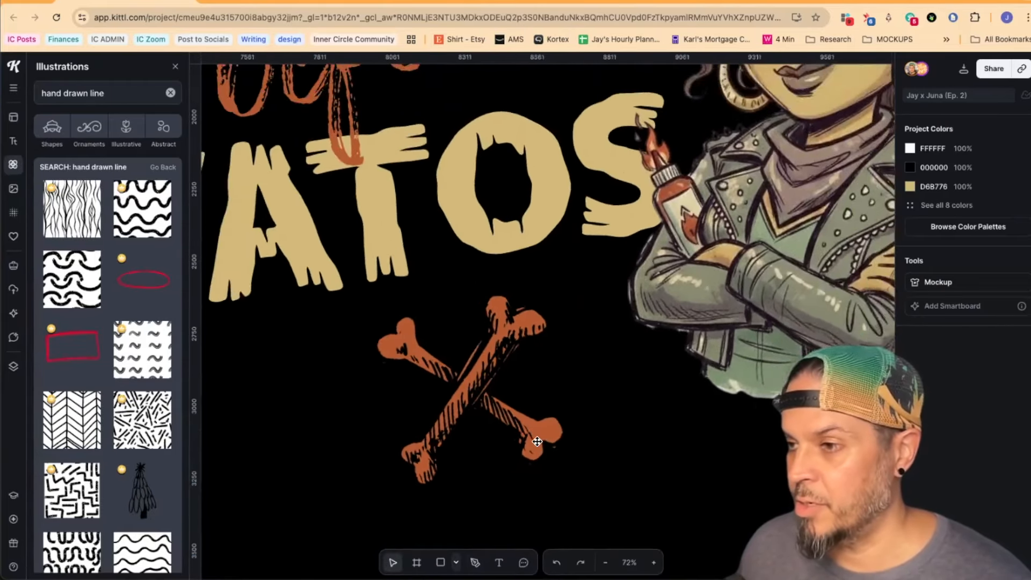
{"action": "left_click", "coordinate": [454, 427]}
{"action": "left_click", "coordinate": [378, 404]}
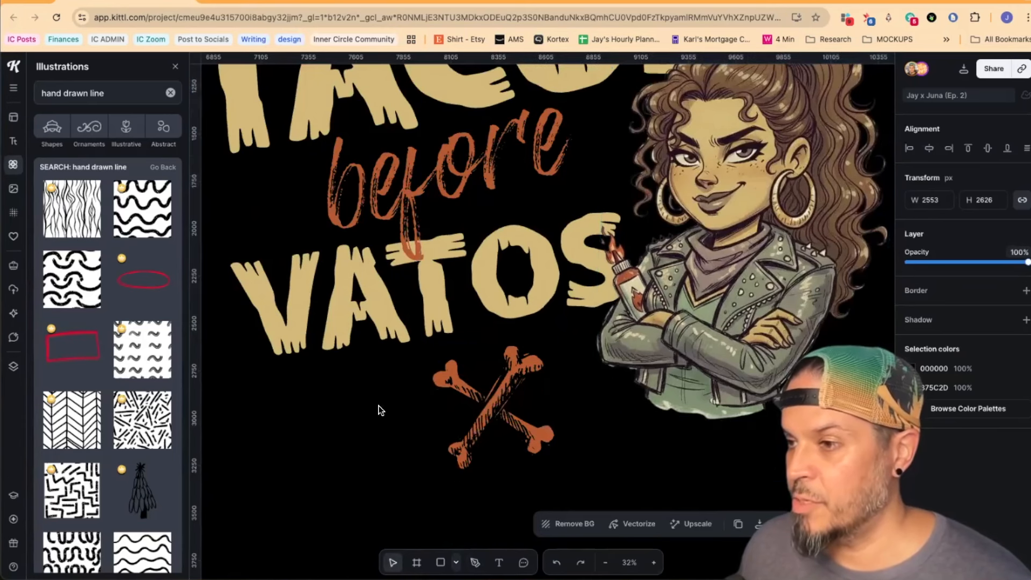
{"action": "left_click_drag", "start_coordinate": [405, 436], "coordinate": [500, 459]}
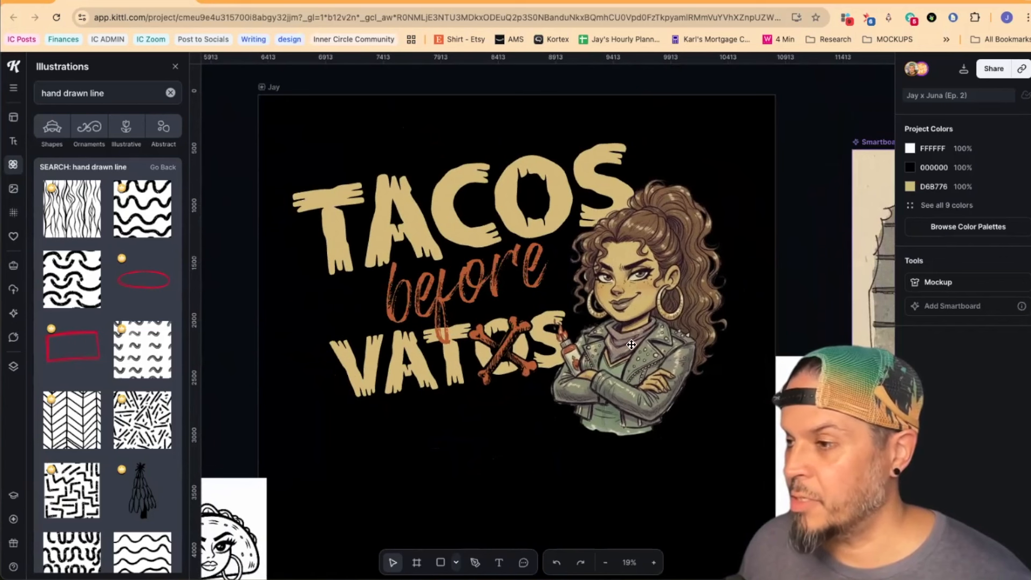
Recolour "before" and the crossbones backing to purple 886E9B and enlarge "before" to 1959 by 885 px
{"action": "left_click", "coordinate": [465, 288]}
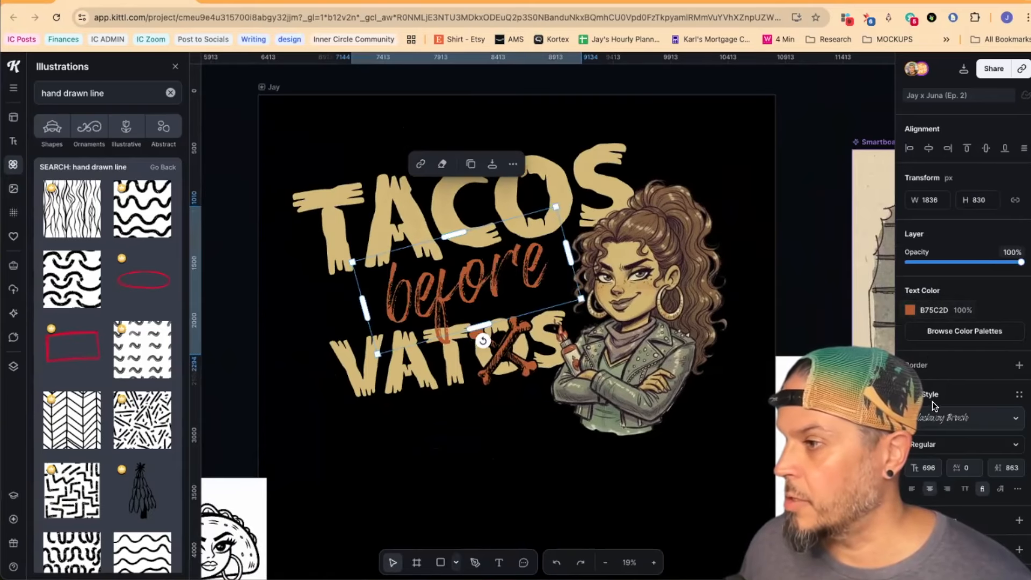
{"action": "left_click", "coordinate": [911, 316]}
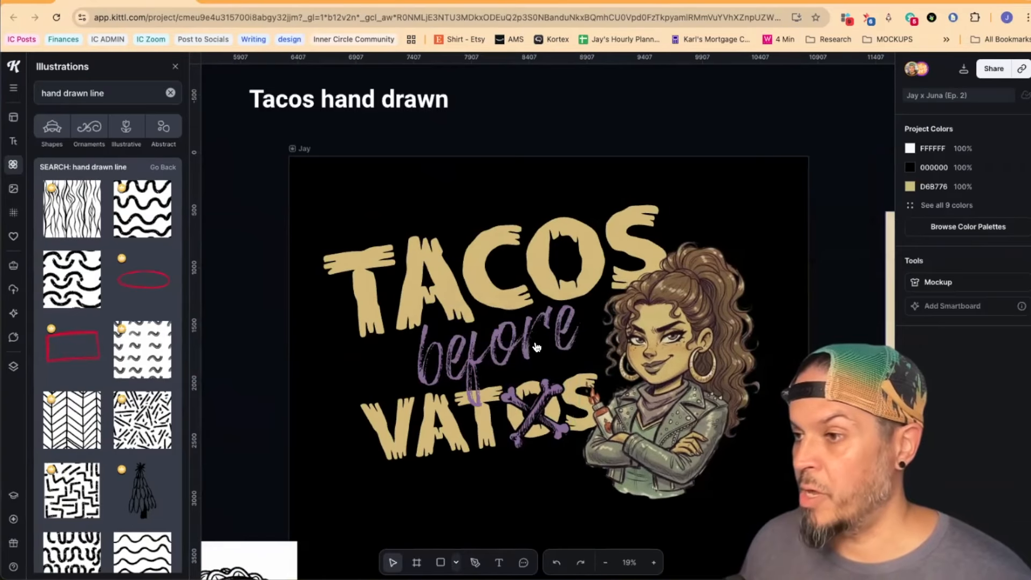
{"action": "left_click", "coordinate": [573, 284]}
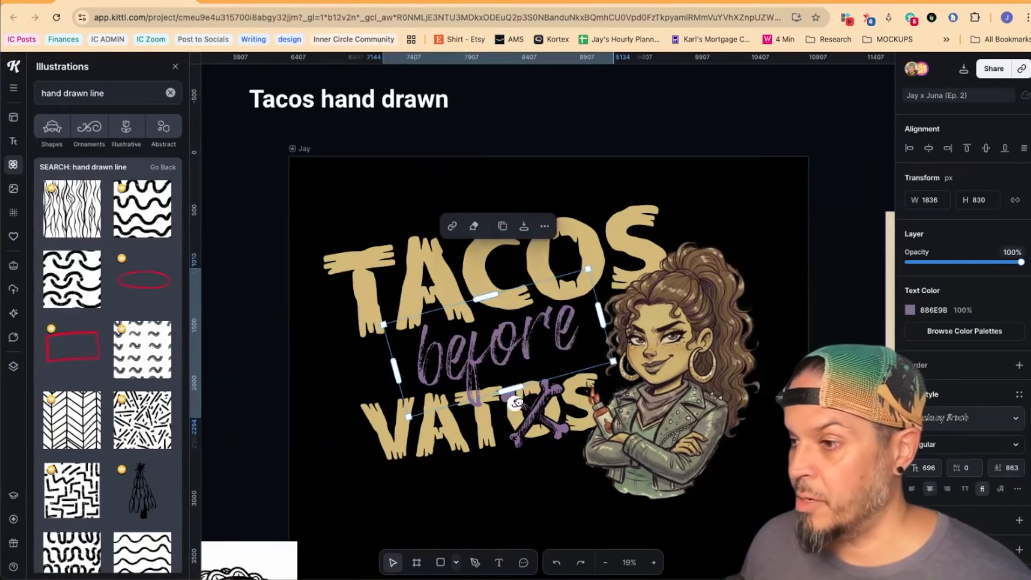
{"action": "left_click_drag", "start_coordinate": [588, 269], "coordinate": [595, 254]}
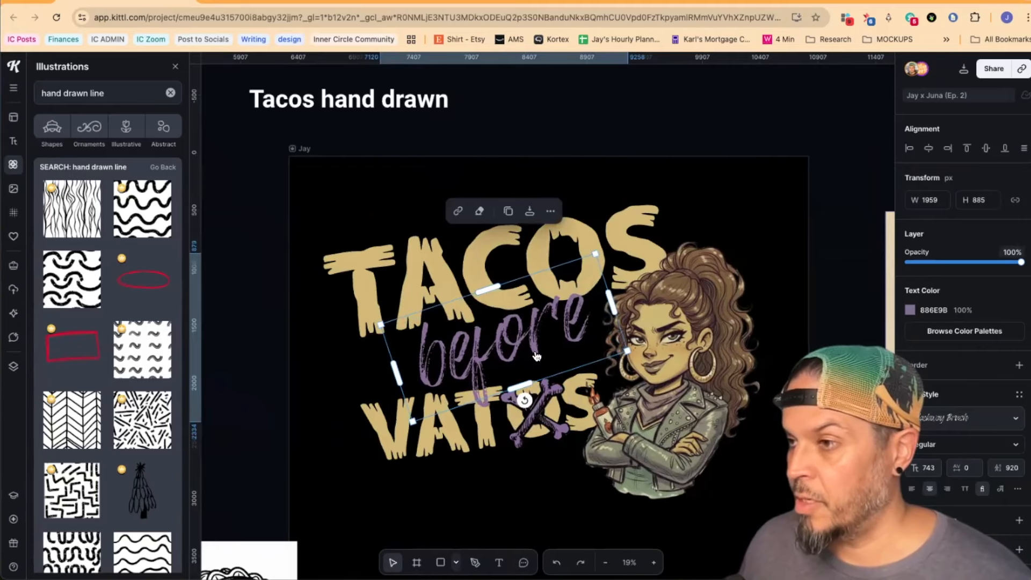
Delete the loose copy of the crossed tacos illustration beside the Juna 2 artboard
{"action": "scroll", "coordinate": [936, 530], "scroll_direction": "down", "scroll_amount": 1}
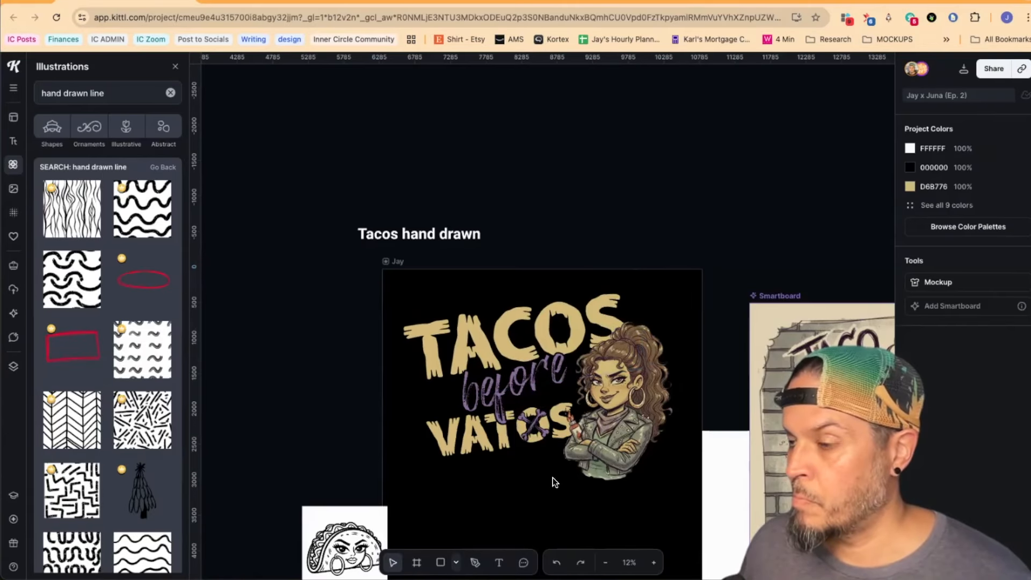
{"action": "scroll", "coordinate": [669, 478], "scroll_direction": "down", "scroll_amount": 5}
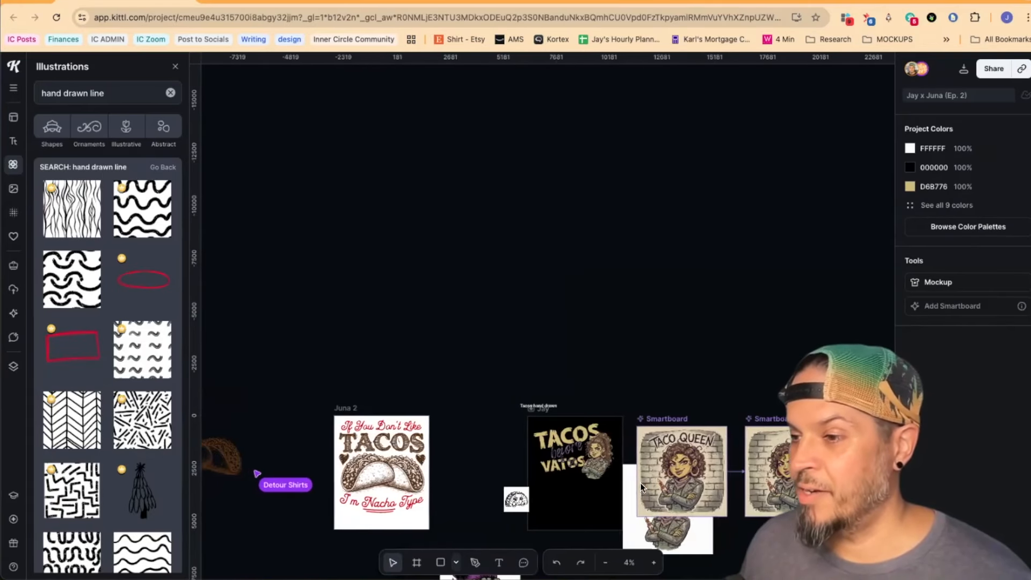
{"action": "scroll", "coordinate": [640, 482], "scroll_direction": "up", "scroll_amount": 5}
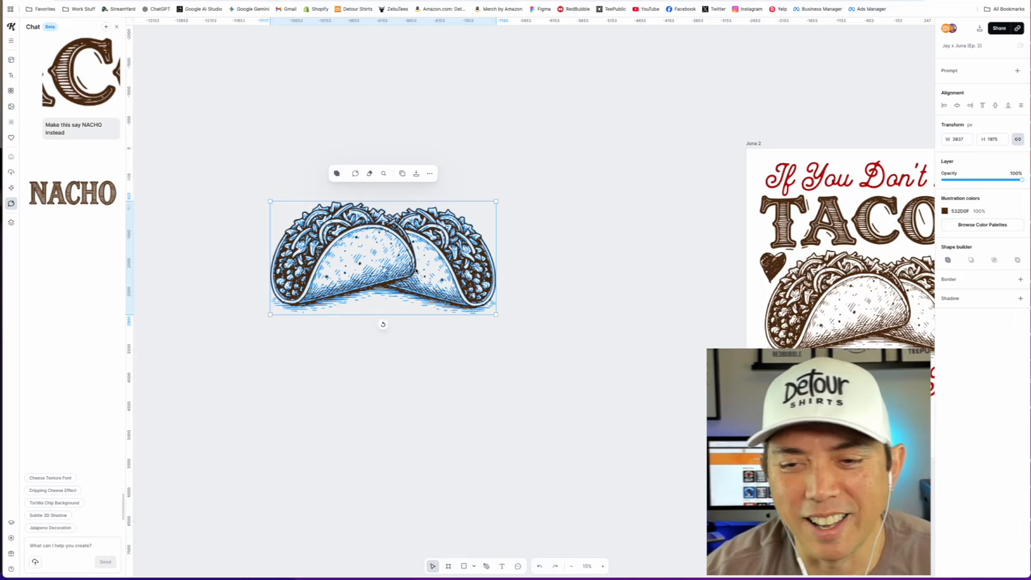
{"action": "key", "text": "Delete"}
{"action": "left_click_drag", "start_coordinate": [451, 235], "coordinate": [409, 230]}
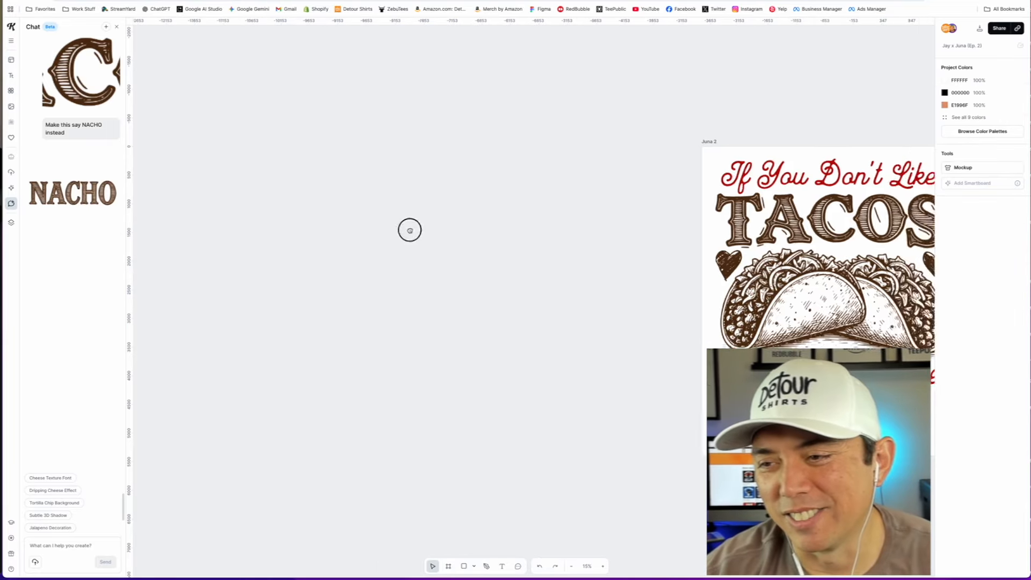
{"action": "left_click_drag", "start_coordinate": [410, 230], "coordinate": [323, 276]}
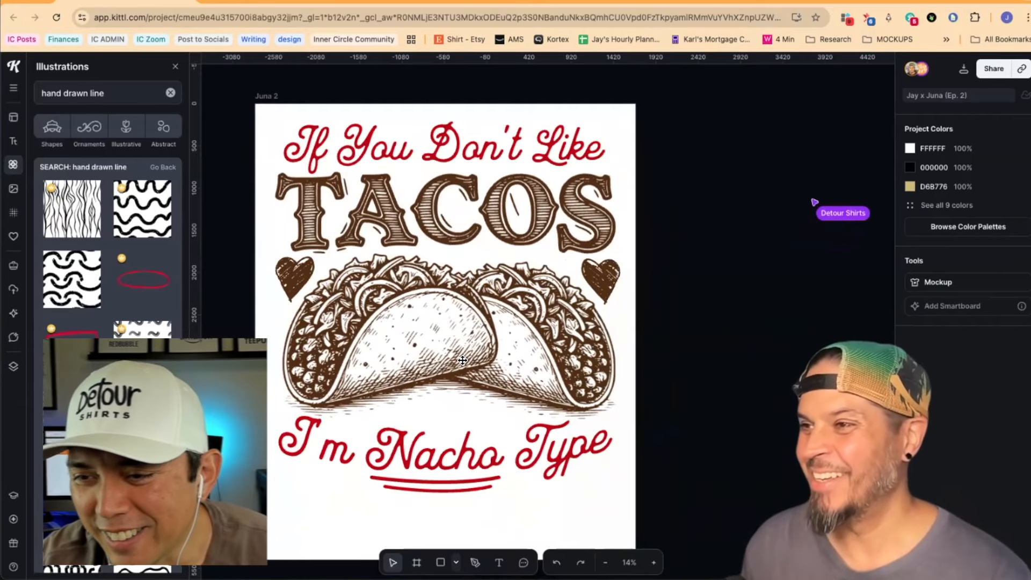
Examine the "Tacos before Vatos" design on the Jay artboard, including the lettering, the crossbones and the woman's leather jacket details
{"action": "scroll", "coordinate": [466, 372], "scroll_direction": "right", "scroll_amount": 15}
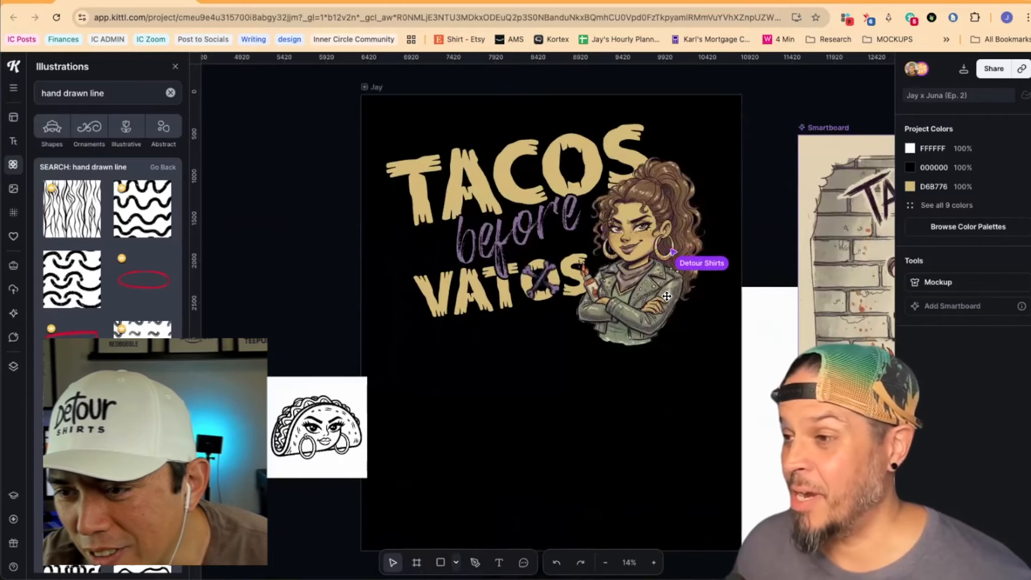
{"action": "scroll", "coordinate": [667, 302], "scroll_direction": "up", "scroll_amount": 5}
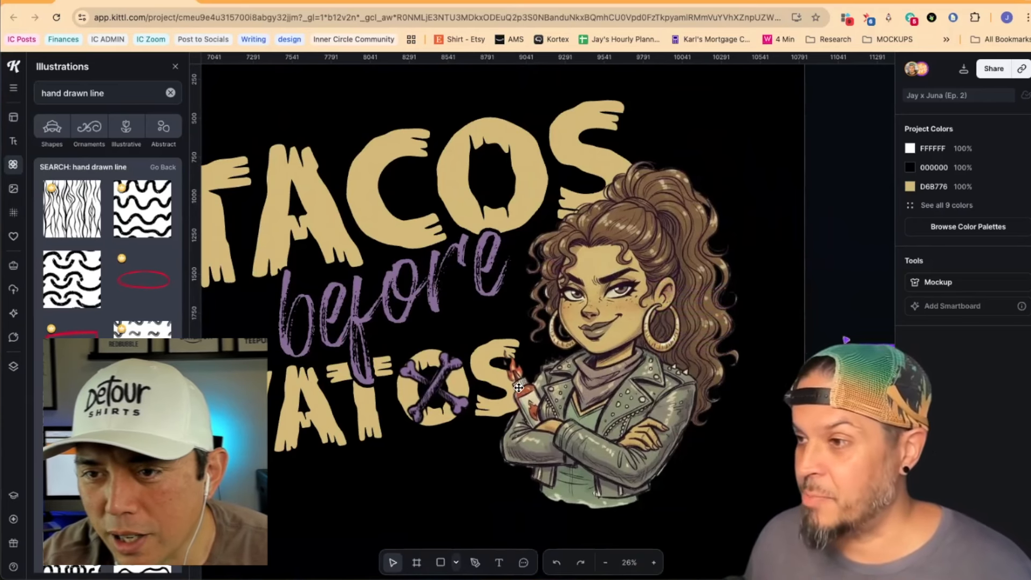
{"action": "scroll", "coordinate": [597, 358], "scroll_direction": "down", "scroll_amount": 1}
{"action": "scroll", "coordinate": [597, 357], "scroll_direction": "down", "scroll_amount": 5}
{"action": "scroll", "coordinate": [439, 304], "scroll_direction": "right", "scroll_amount": 3}
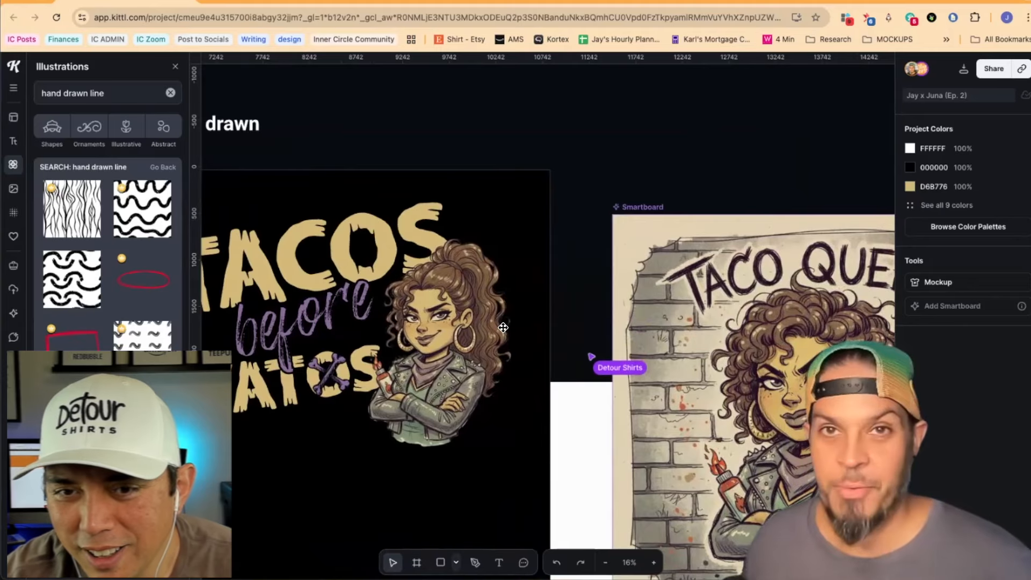
{"action": "scroll", "coordinate": [503, 327], "scroll_direction": "left", "scroll_amount": 3}
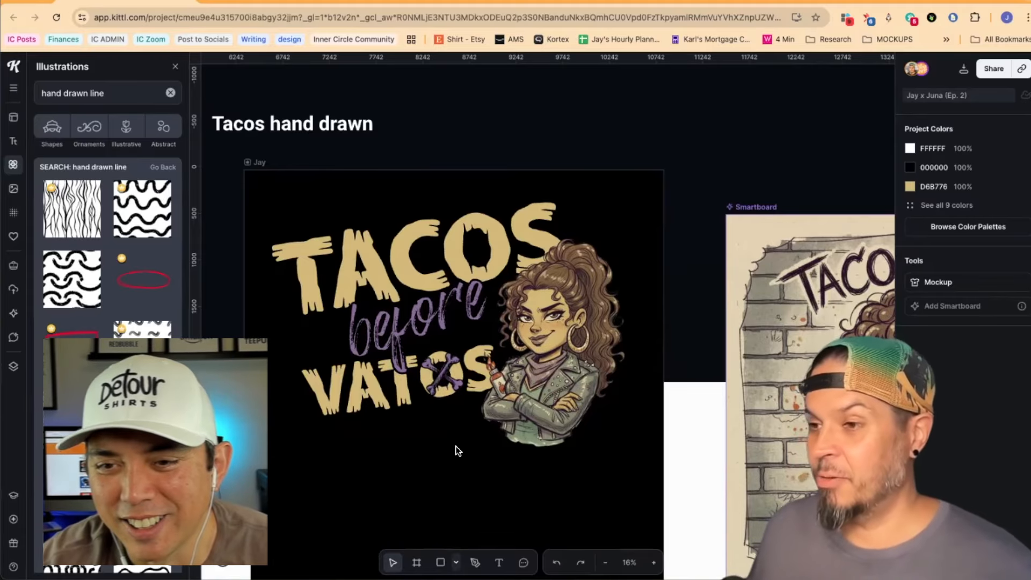
{"action": "scroll", "coordinate": [430, 245], "scroll_direction": "up", "scroll_amount": 3}
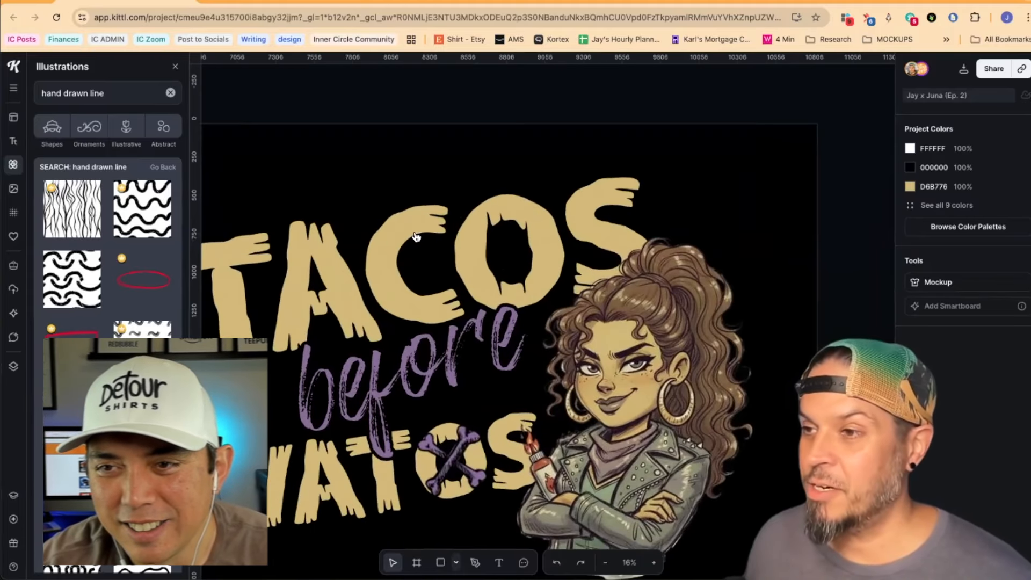
{"action": "scroll", "coordinate": [430, 249], "scroll_direction": "left", "scroll_amount": 2}
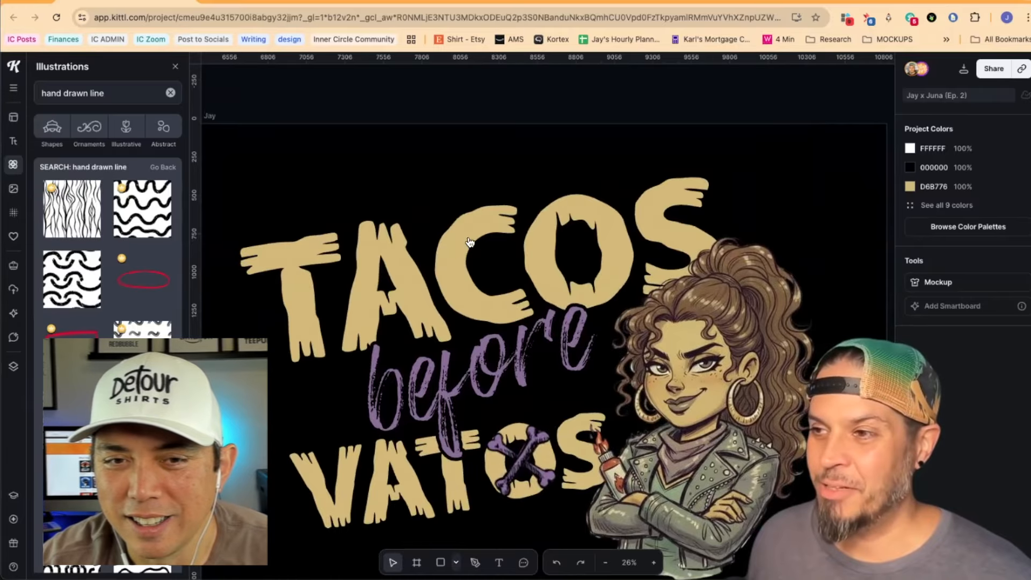
{"action": "scroll", "coordinate": [449, 289], "scroll_direction": "down", "scroll_amount": 3}
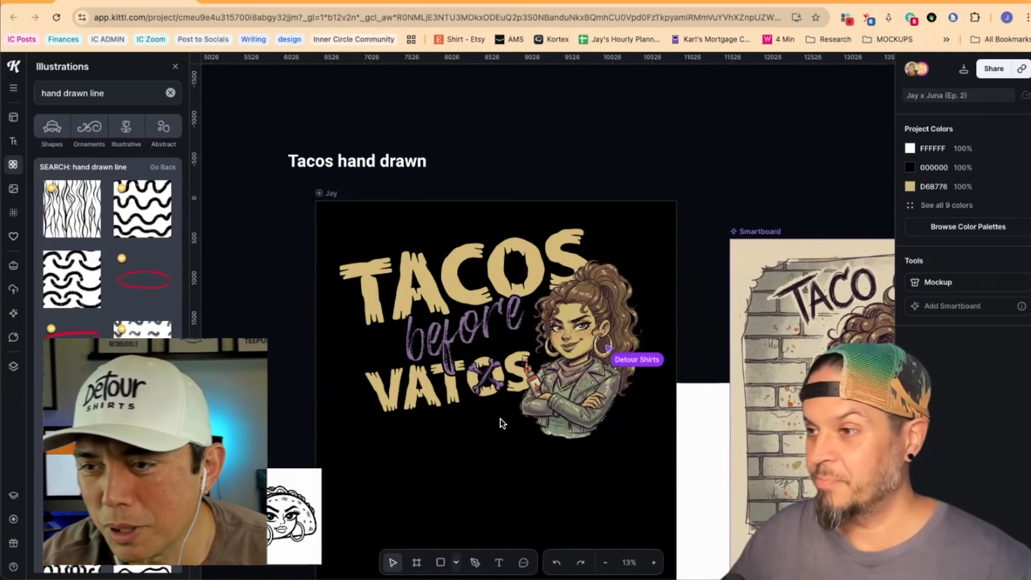
{"action": "scroll", "coordinate": [558, 405], "scroll_direction": "up", "scroll_amount": 10}
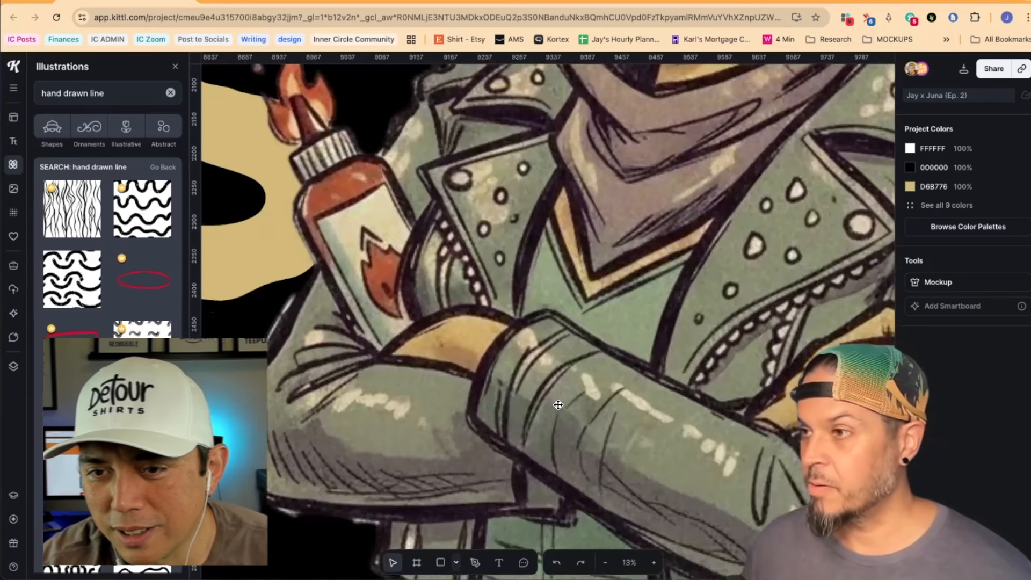
{"action": "scroll", "coordinate": [557, 406], "scroll_direction": "down", "scroll_amount": 5}
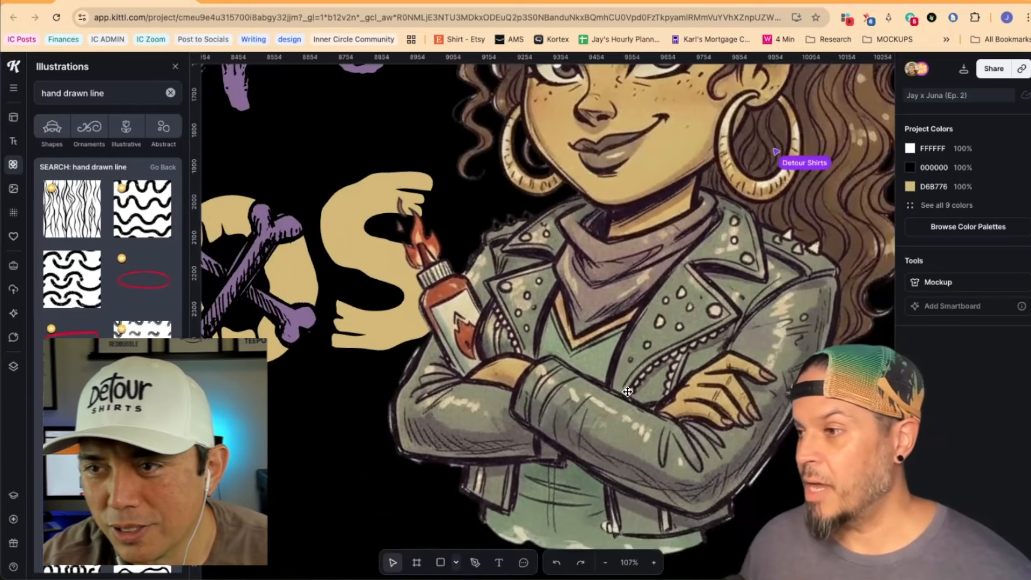
Examine the leather-jacket woman's face, hair and scarf, and the "If You Don't Like Tacos I'm Nacho Type" design on the Juna 2 artboard
{"action": "scroll", "coordinate": [623, 386], "scroll_direction": "up", "scroll_amount": 3}
{"action": "scroll", "coordinate": [622, 386], "scroll_direction": "right", "scroll_amount": 2}
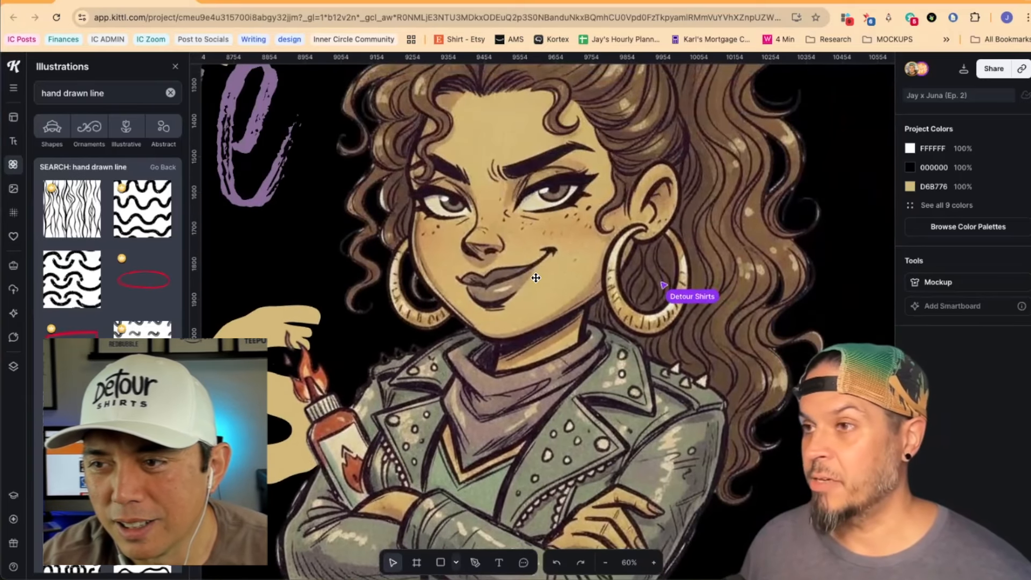
{"action": "scroll", "coordinate": [536, 278], "scroll_direction": "up", "scroll_amount": 3}
{"action": "left_click", "coordinate": [516, 276]}
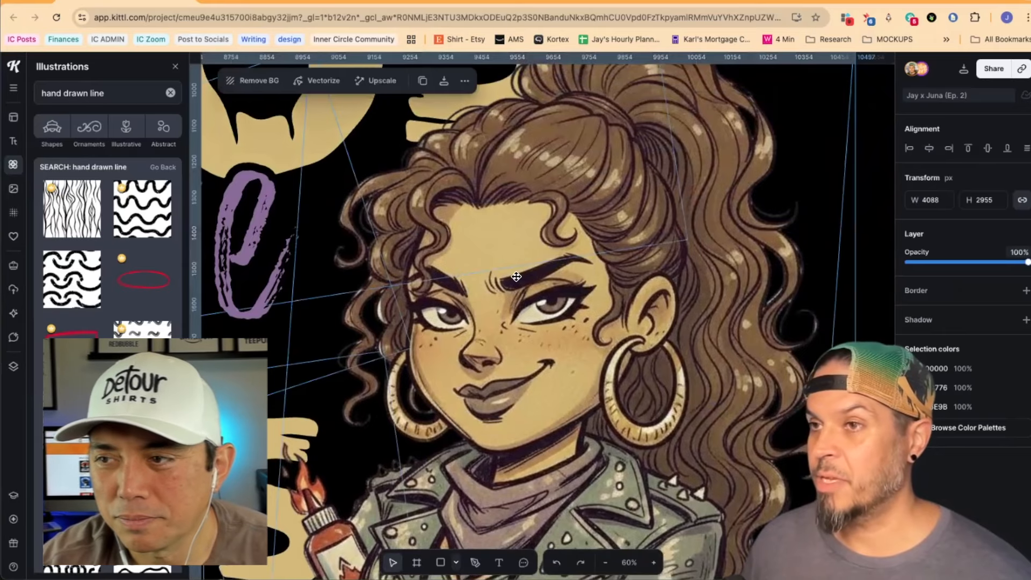
{"action": "scroll", "coordinate": [516, 276], "scroll_direction": "down", "scroll_amount": 5}
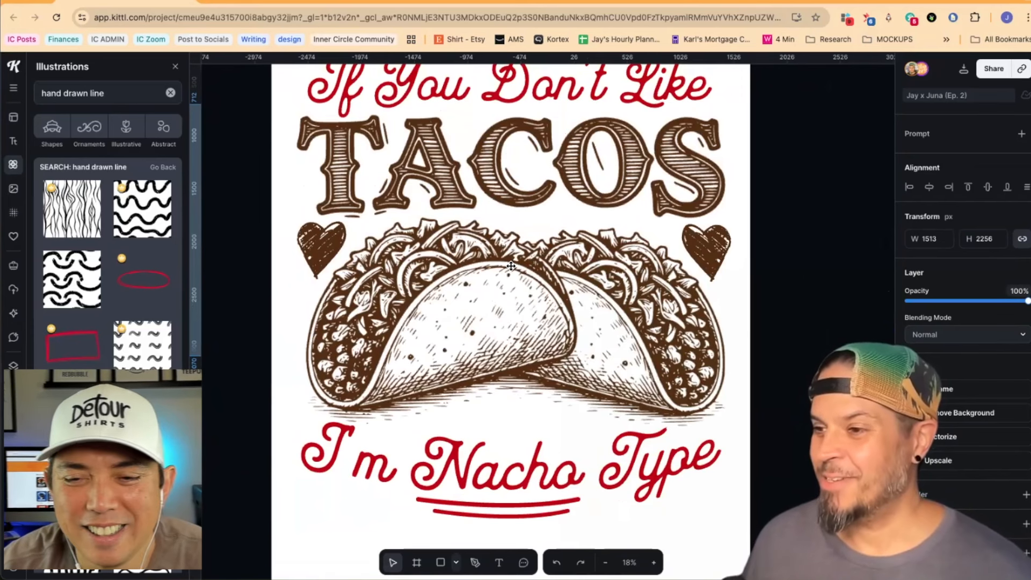
{"action": "scroll", "coordinate": [513, 260], "scroll_direction": "up", "scroll_amount": 2}
{"action": "scroll", "coordinate": [513, 258], "scroll_direction": "left", "scroll_amount": 1}
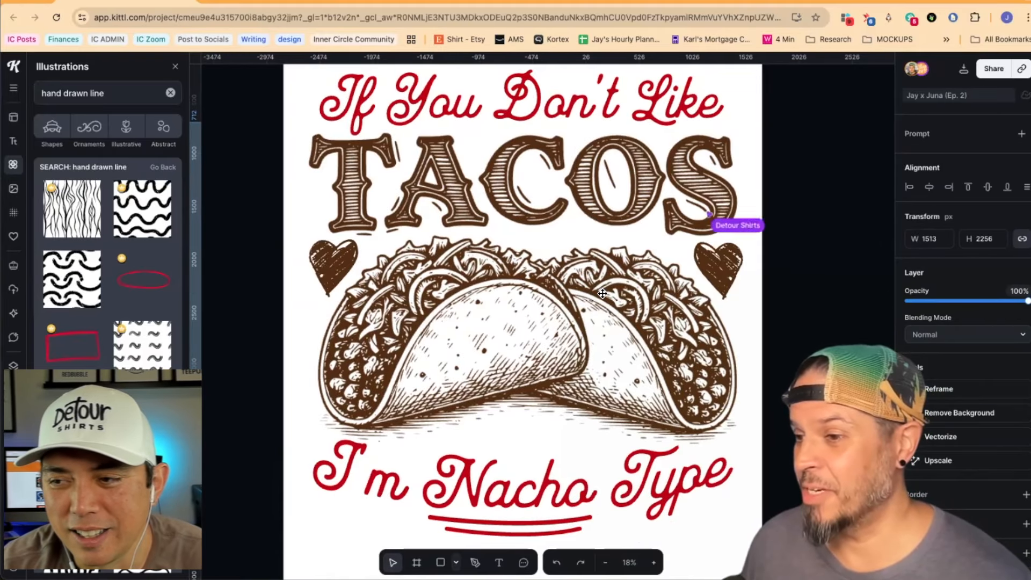
{"action": "scroll", "coordinate": [602, 294], "scroll_direction": "down", "scroll_amount": 5}
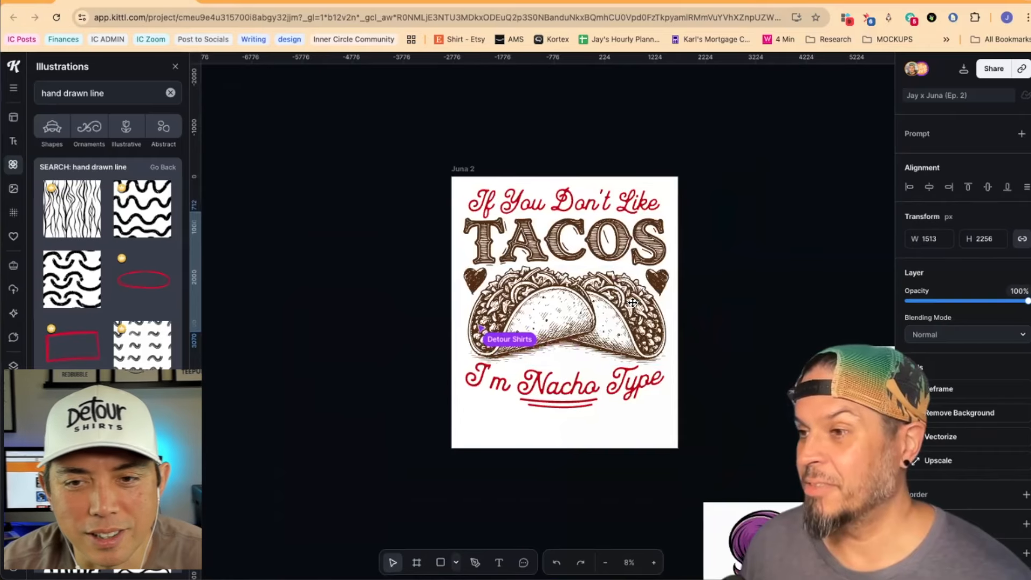
Search the illustration library for "hand drawn" and browse through the results
{"action": "left_click", "coordinate": [105, 94]}
{"action": "key", "text": "BackSpace"}
{"action": "key", "text": "BackSpace"}
{"action": "key", "text": "BackSpace"}
{"action": "key", "text": "BackSpace"}
{"action": "key", "text": "BackSpace"}
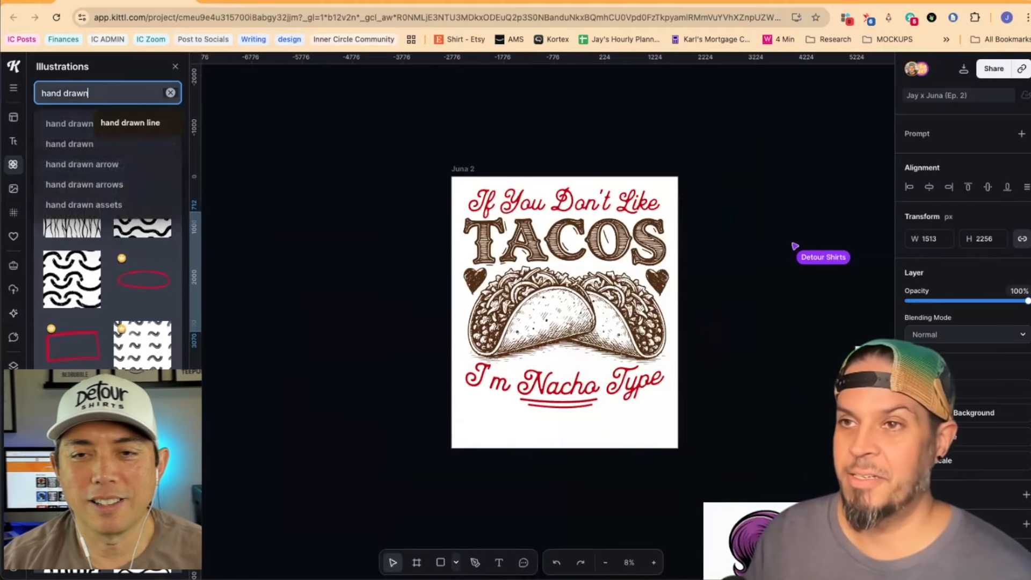
{"action": "key", "text": "Return"}
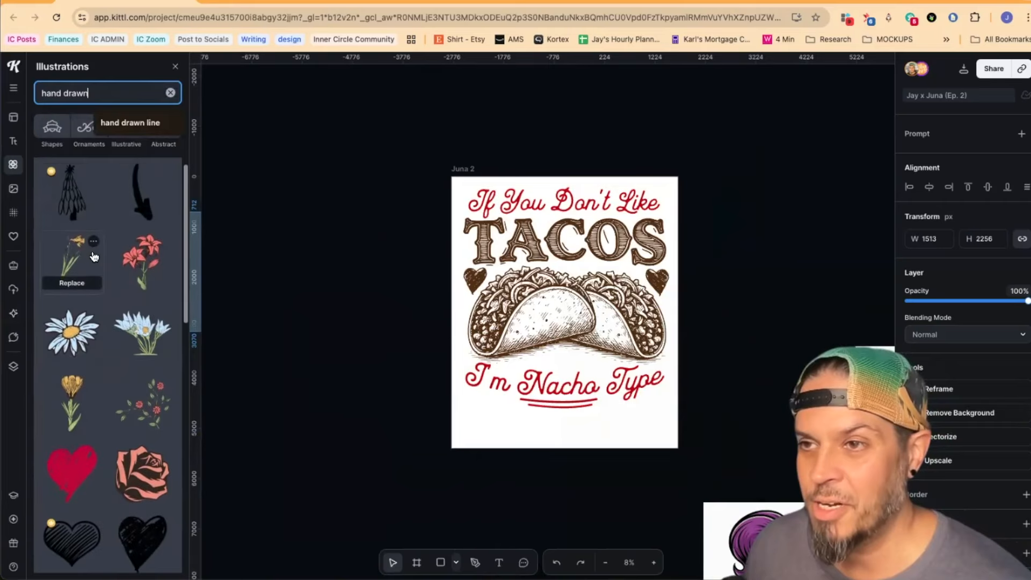
{"action": "scroll", "coordinate": [92, 258], "scroll_direction": "down", "scroll_amount": 2}
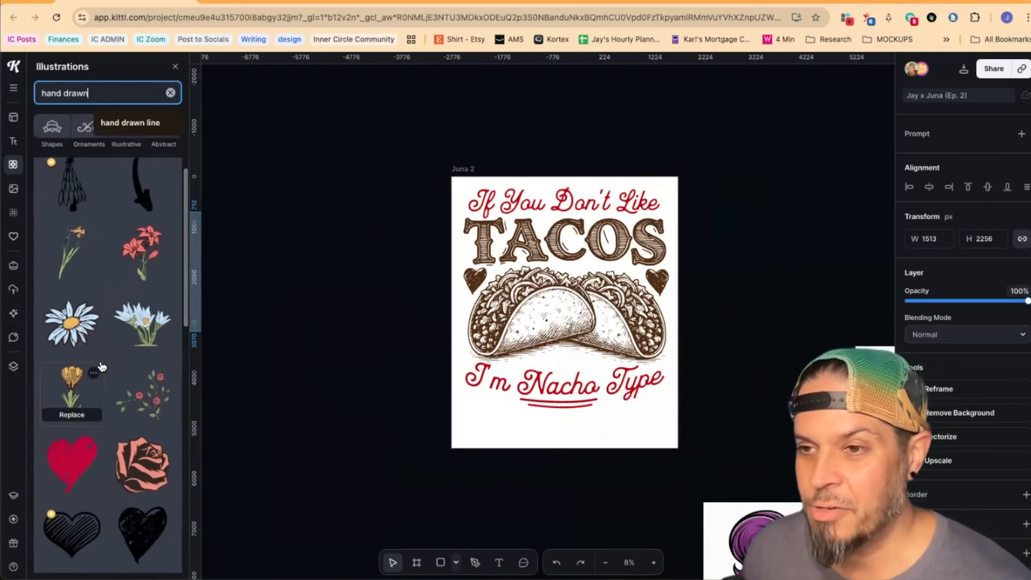
{"action": "scroll", "coordinate": [97, 359], "scroll_direction": "down", "scroll_amount": 15}
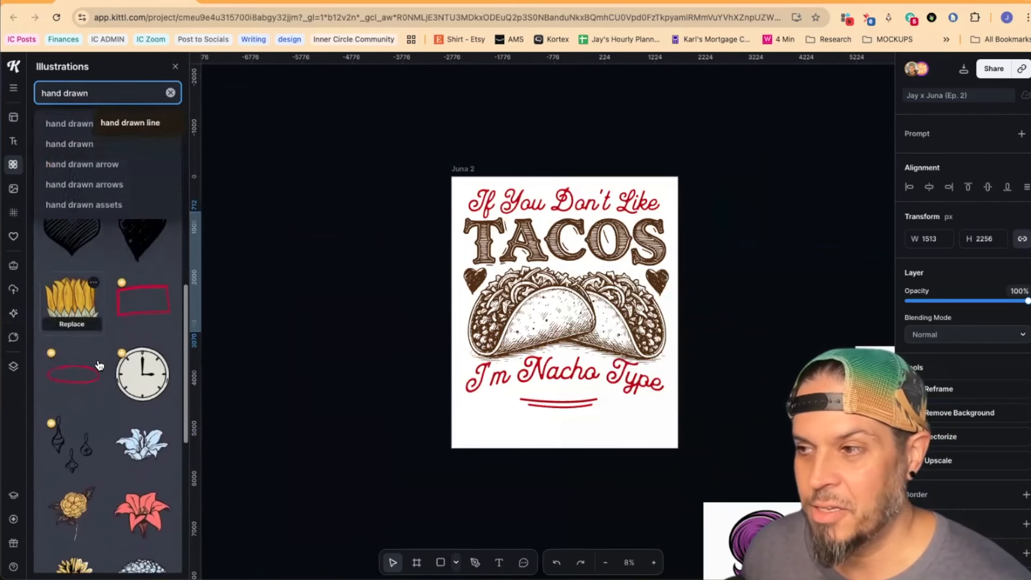
{"action": "scroll", "coordinate": [98, 365], "scroll_direction": "down", "scroll_amount": 6}
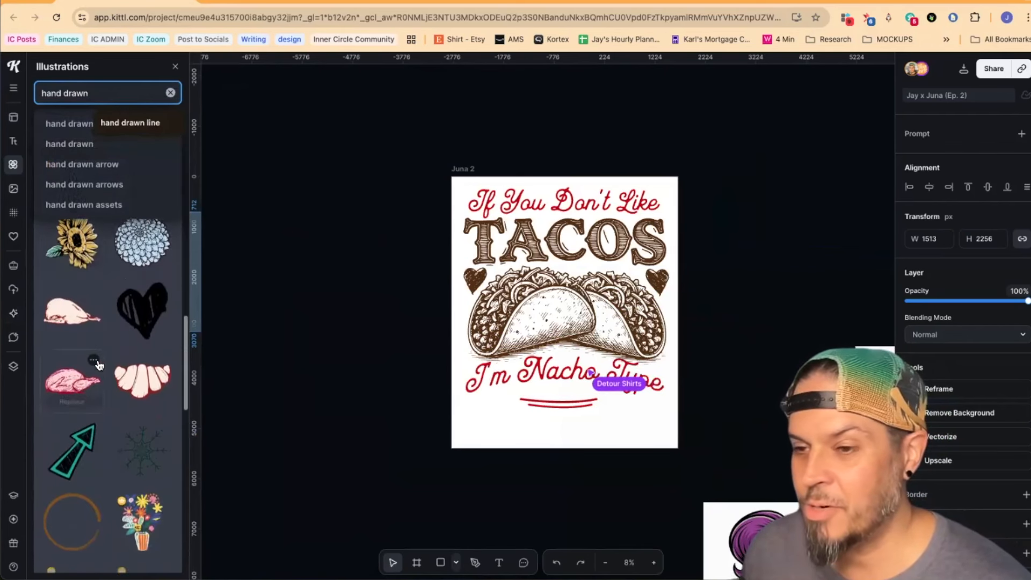
{"action": "scroll", "coordinate": [98, 365], "scroll_direction": "down", "scroll_amount": 2}
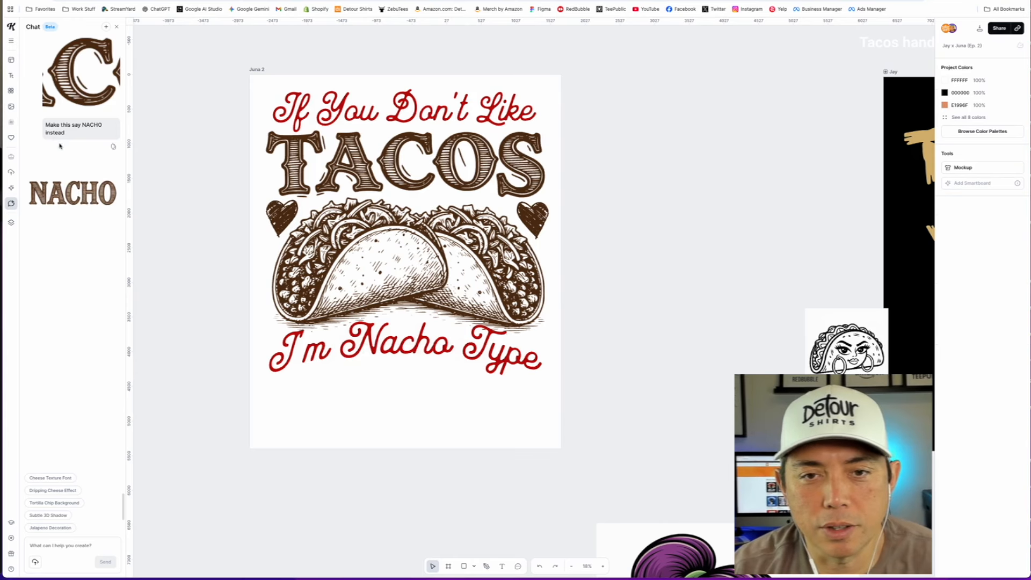
Review the AI chat history back to the "Can you give me a hand drawn taco" request and its generated image
{"action": "scroll", "coordinate": [68, 322], "scroll_direction": "up", "scroll_amount": 8}
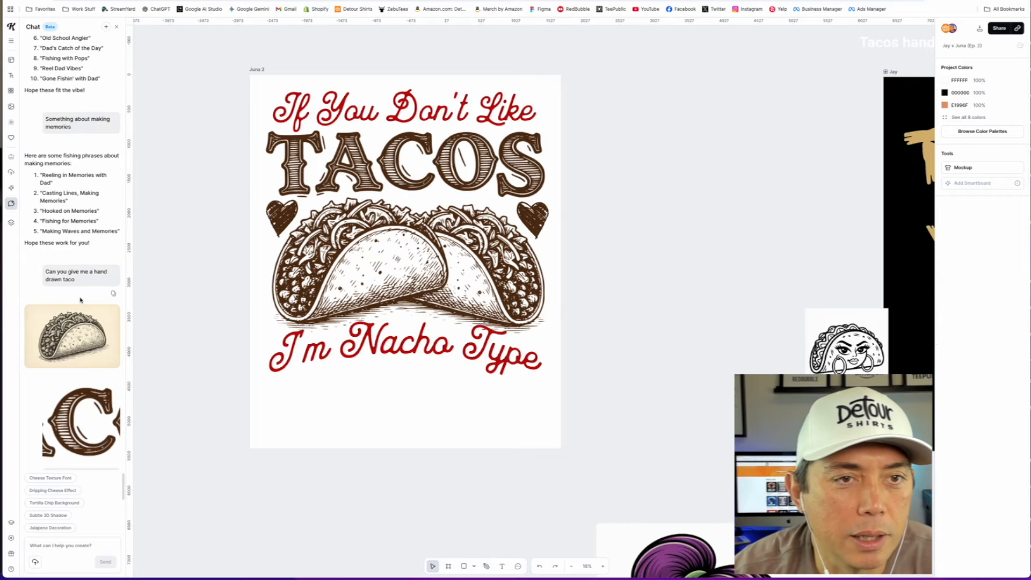
{"action": "mouse_move", "coordinate": [87, 331]}
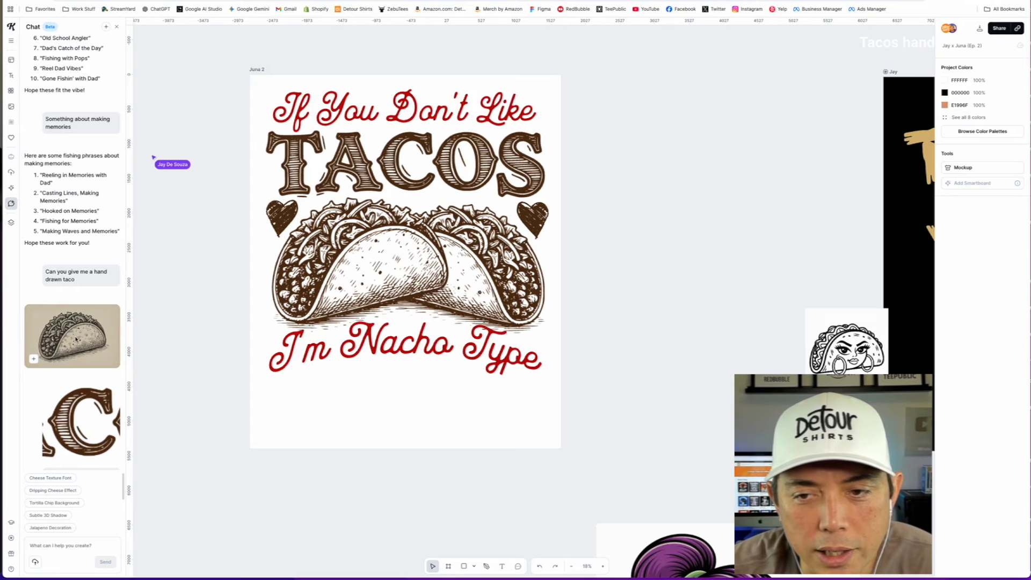
Browse the illustration library's results for "hand drawn taco"
{"action": "scroll", "coordinate": [652, 245], "scroll_direction": "down", "scroll_amount": 3}
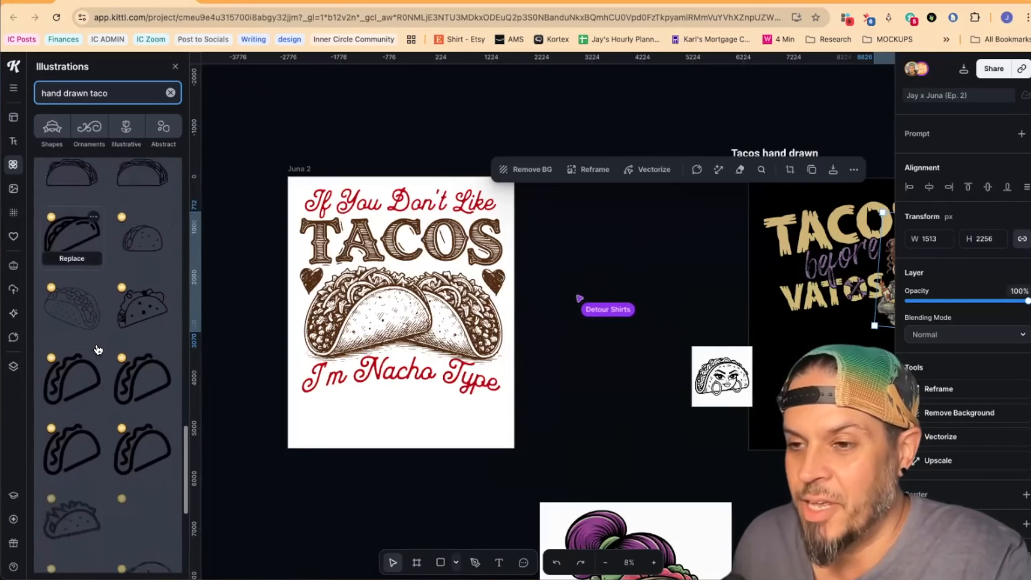
{"action": "scroll", "coordinate": [98, 350], "scroll_direction": "down", "scroll_amount": 6}
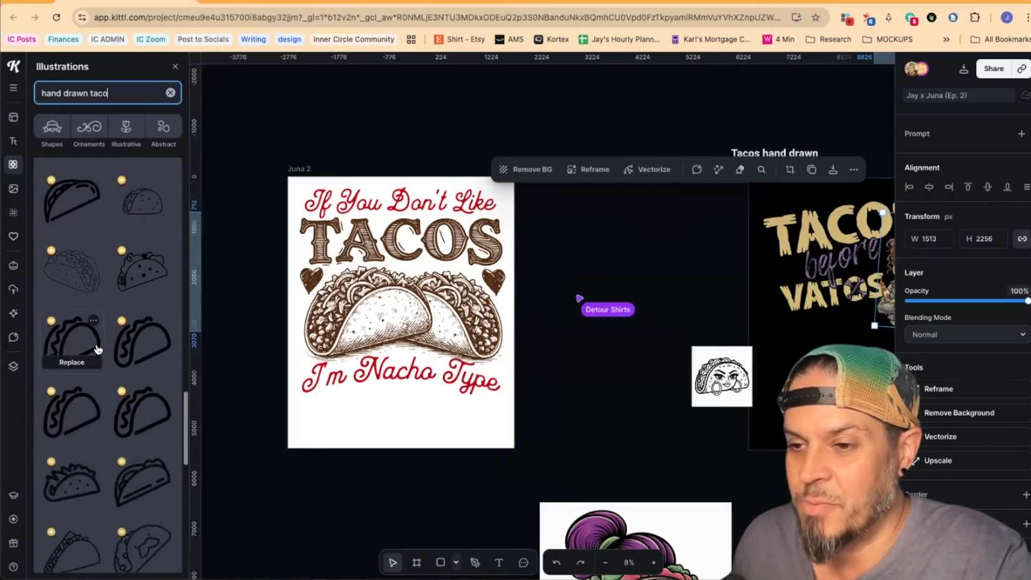
{"action": "scroll", "coordinate": [98, 350], "scroll_direction": "down", "scroll_amount": 5}
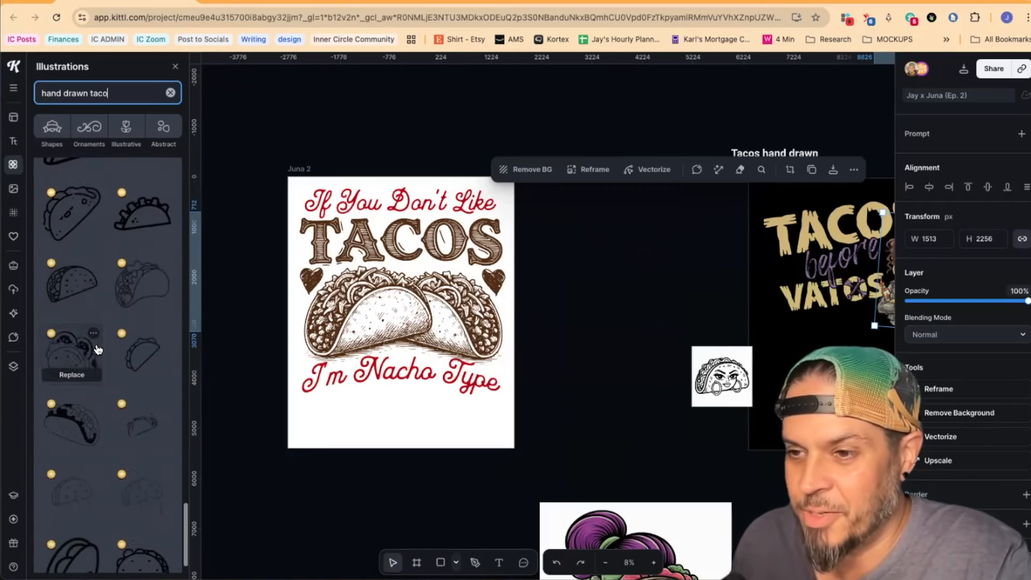
{"action": "scroll", "coordinate": [98, 349], "scroll_direction": "down", "scroll_amount": 4}
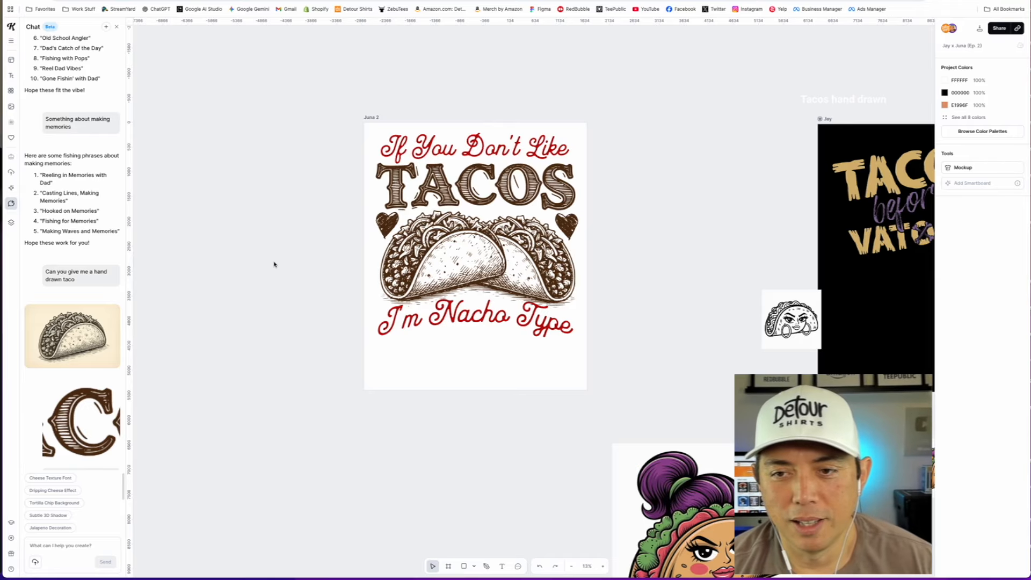
Examine the "Taco Queen" smartboard and its mascot prompt alongside the "Tacos before Vatos" design
{"action": "scroll", "coordinate": [274, 264], "scroll_direction": "down", "scroll_amount": 3}
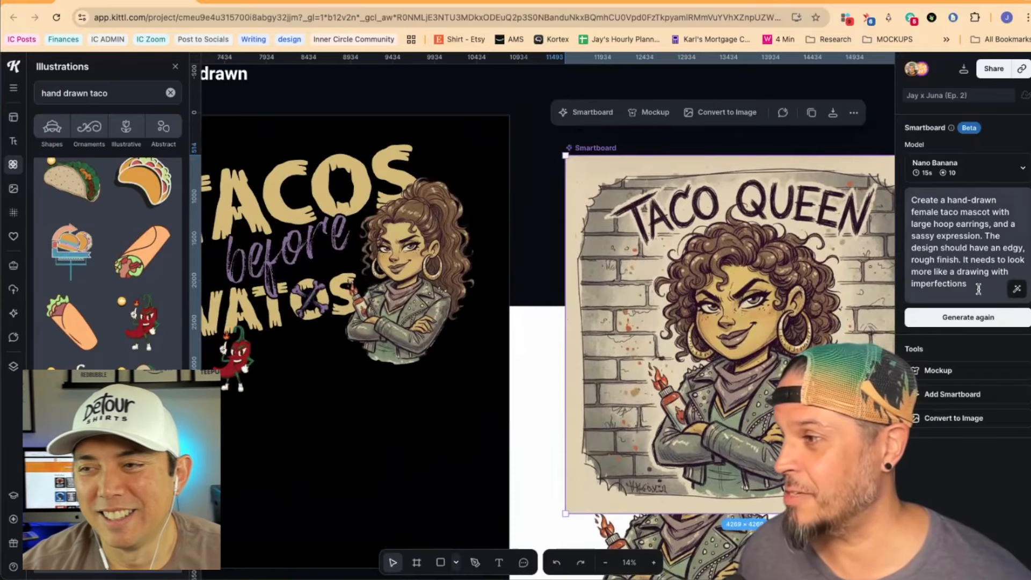
{"action": "scroll", "coordinate": [778, 293], "scroll_direction": "right", "scroll_amount": 3}
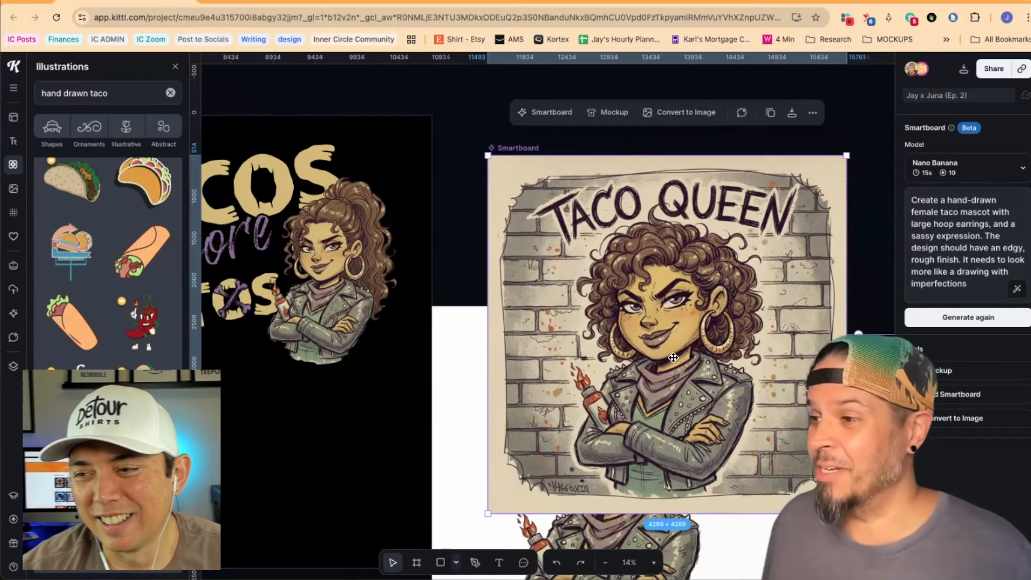
{"action": "scroll", "coordinate": [654, 312], "scroll_direction": "left", "scroll_amount": 5}
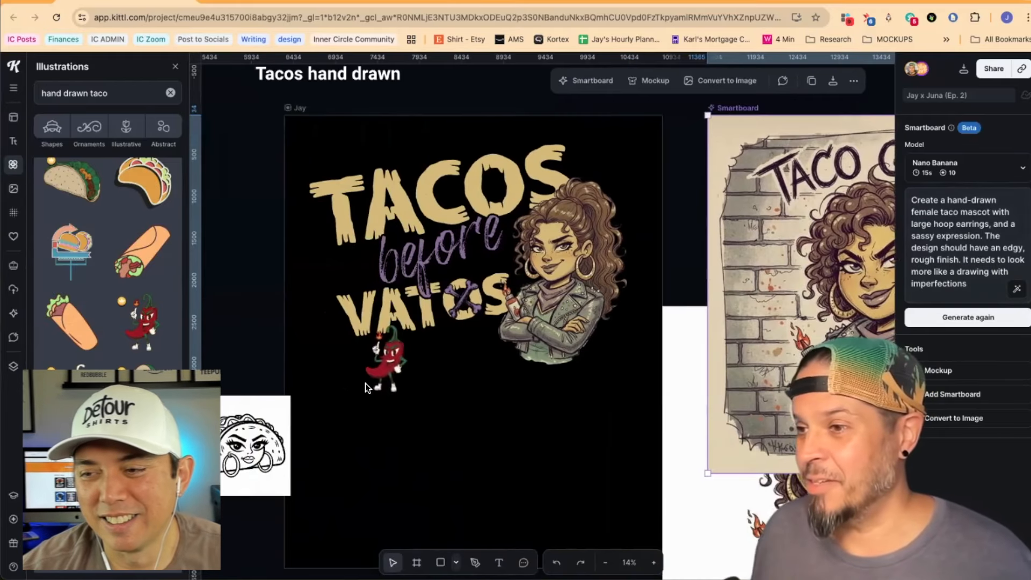
Move the red chili pepper character off the Jay artboard to the empty canvas above the taco face sketch and deselect it
{"action": "left_click", "coordinate": [379, 355]}
{"action": "scroll", "coordinate": [388, 358], "scroll_direction": "up", "scroll_amount": 5}
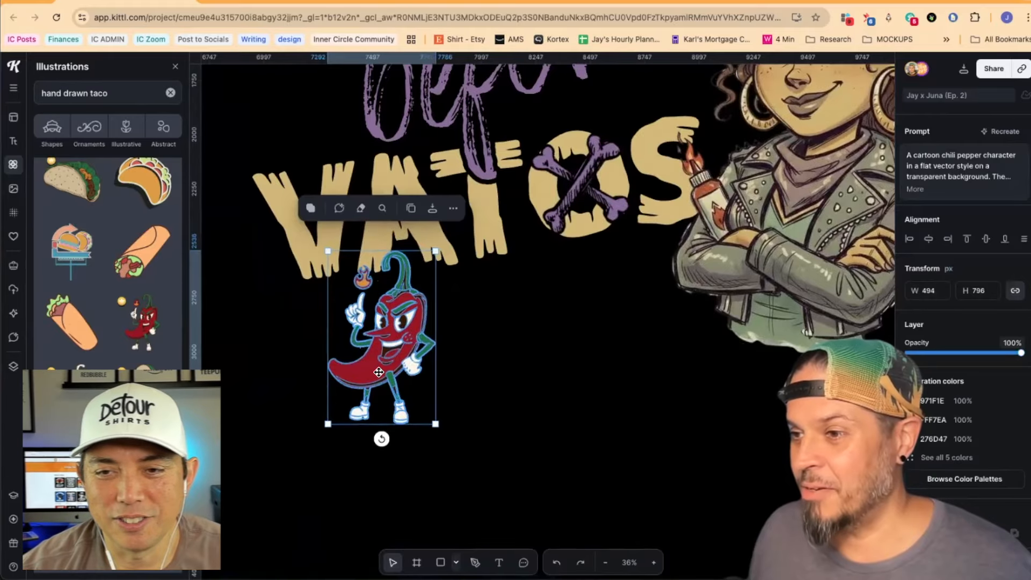
{"action": "scroll", "coordinate": [379, 376], "scroll_direction": "down", "scroll_amount": 5}
{"action": "left_click_drag", "start_coordinate": [380, 369], "coordinate": [257, 341]}
{"action": "left_click", "coordinate": [463, 422]}
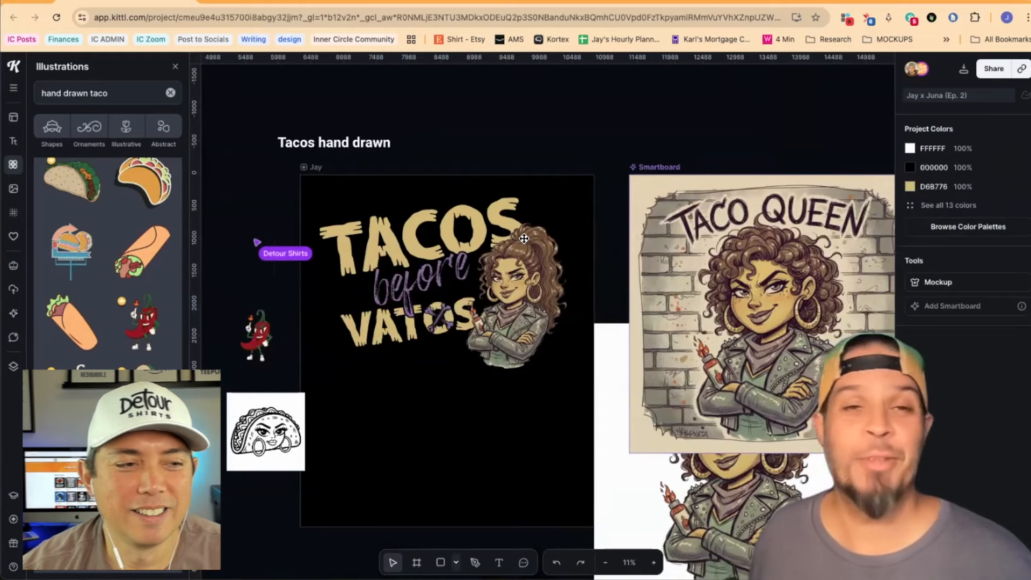